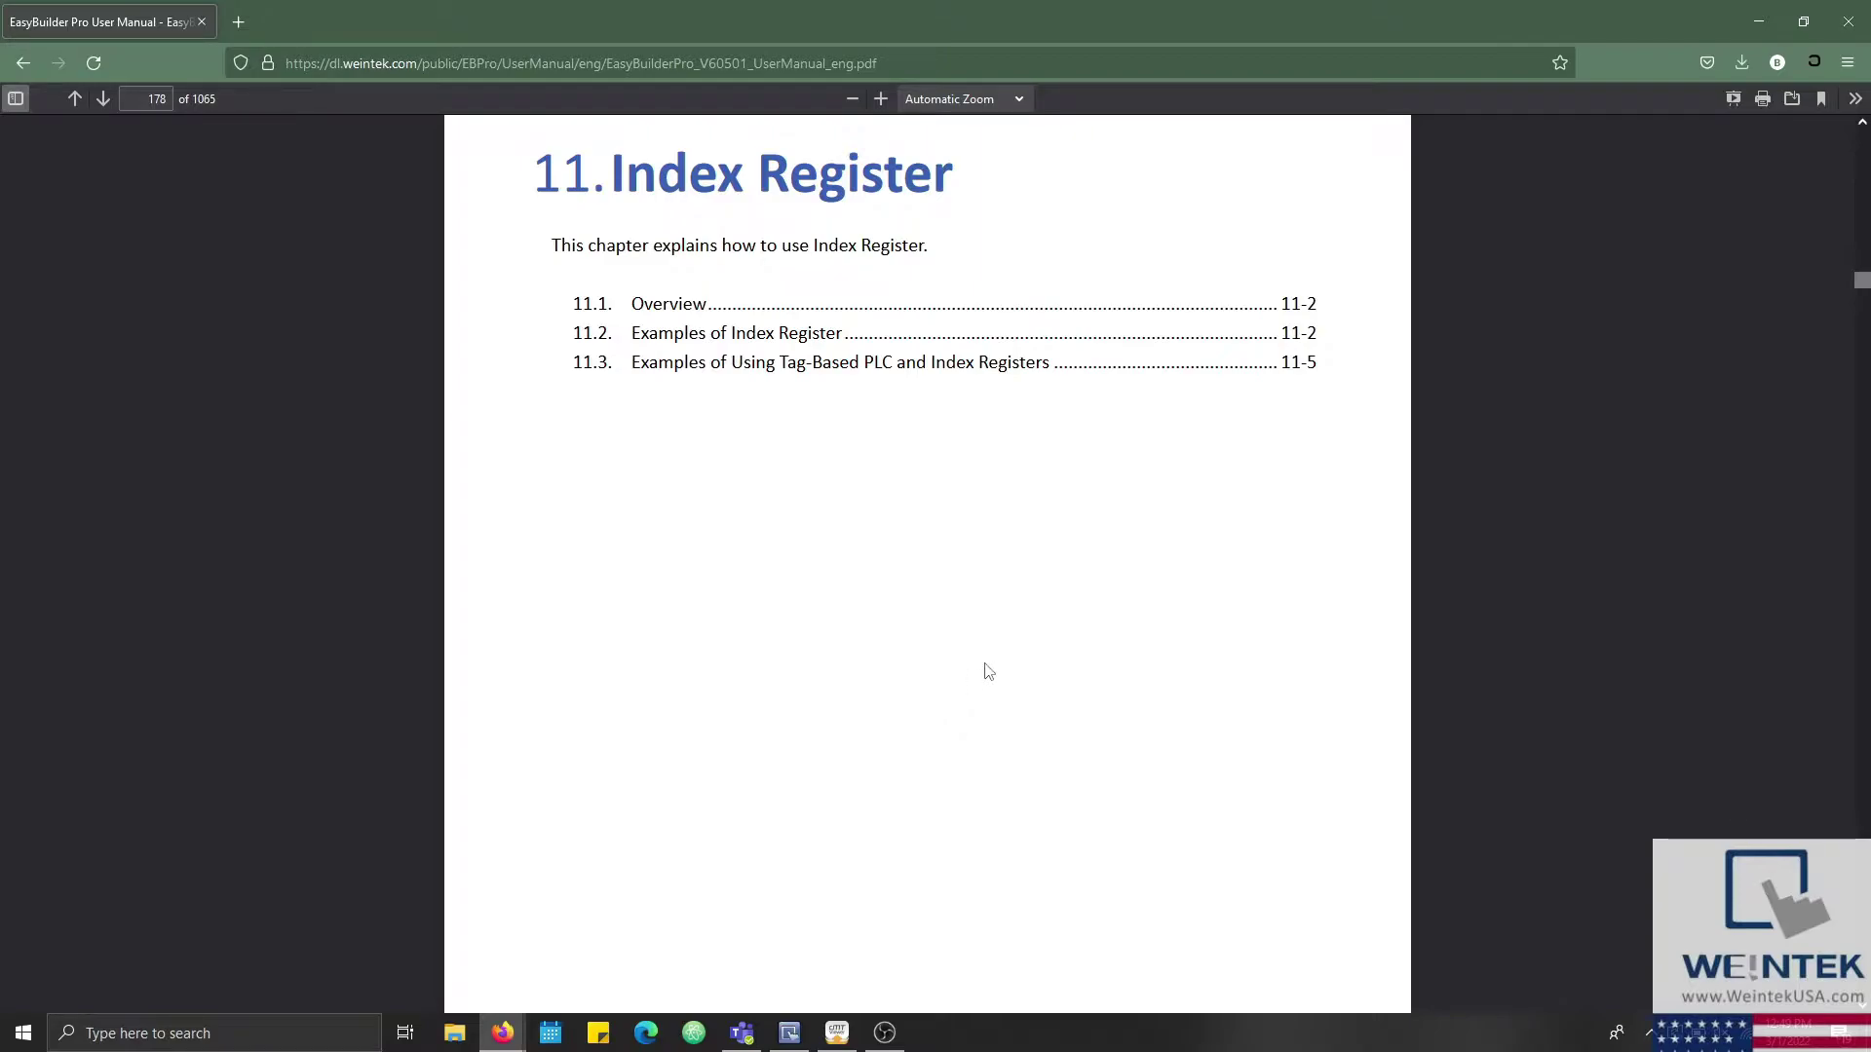
Minimize Firefox after reading the Index Register chapter to return to the EasyBuilder Pro project.
{"action": "left_click", "coordinate": [1757, 32]}
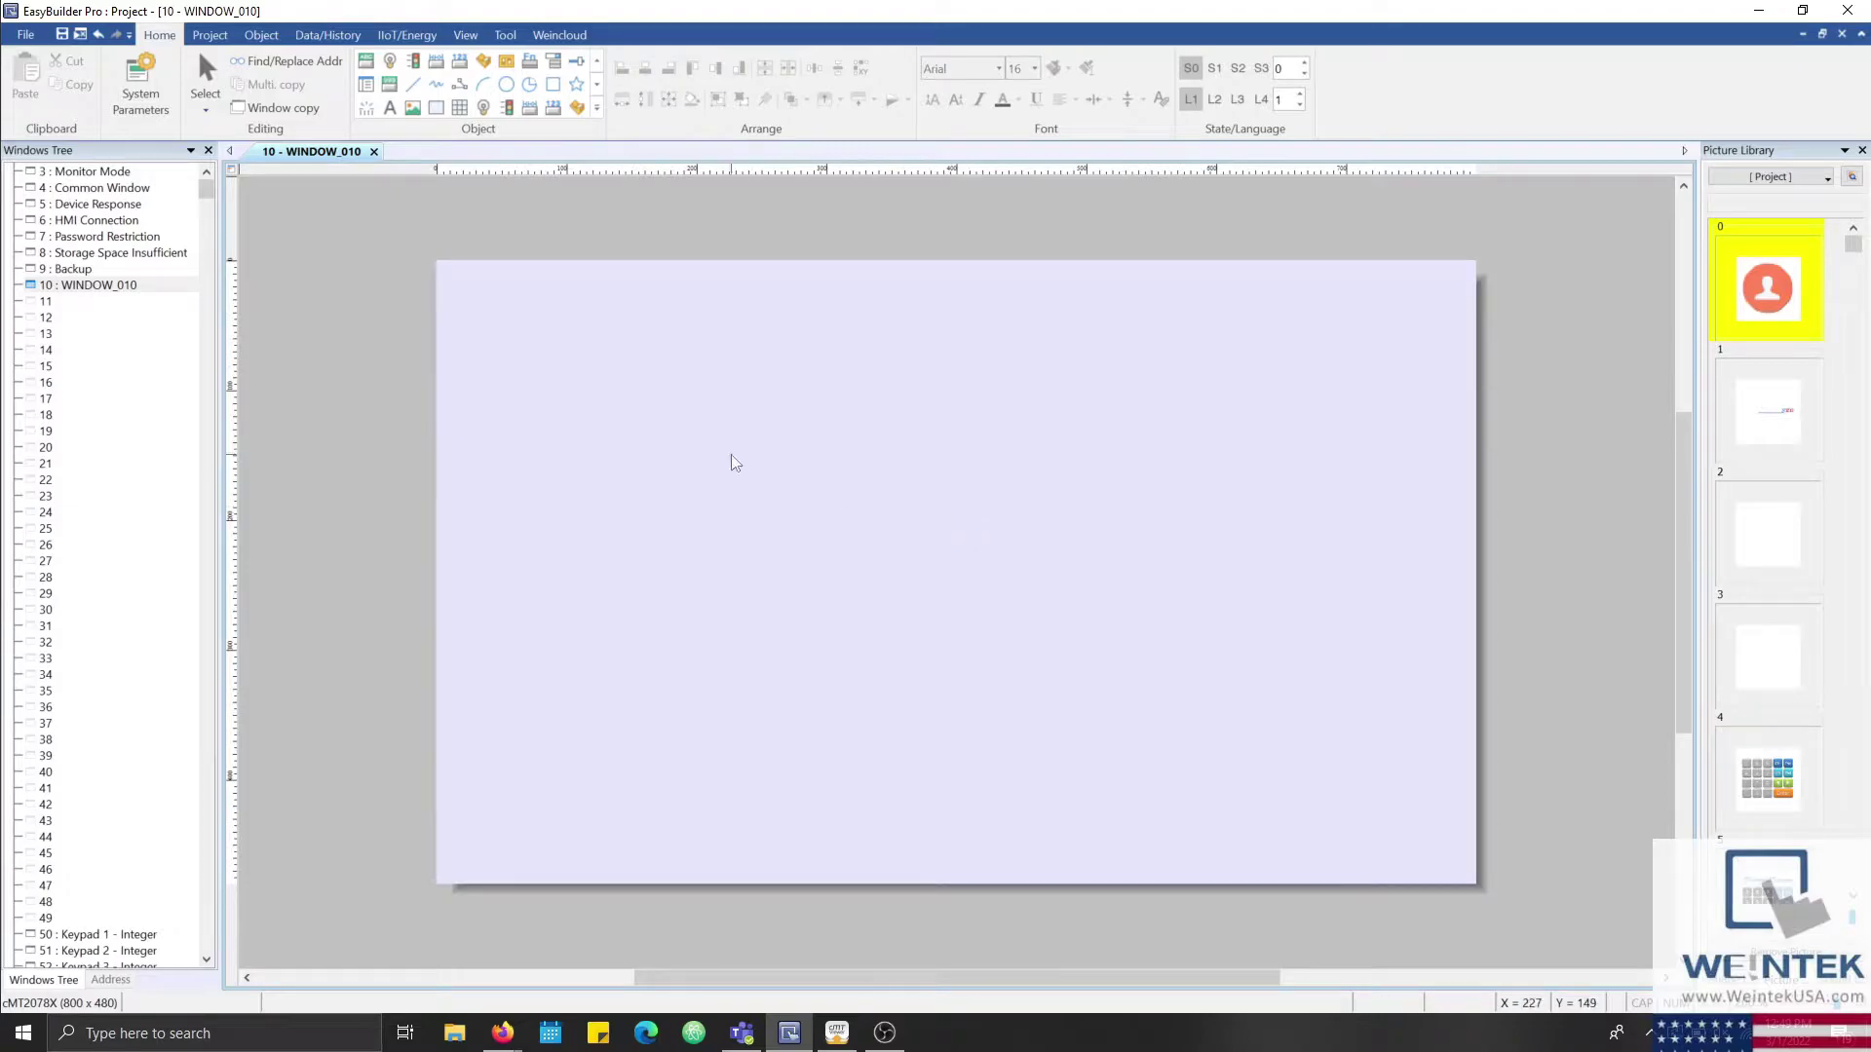
{"action": "left_click", "coordinate": [136, 87]}
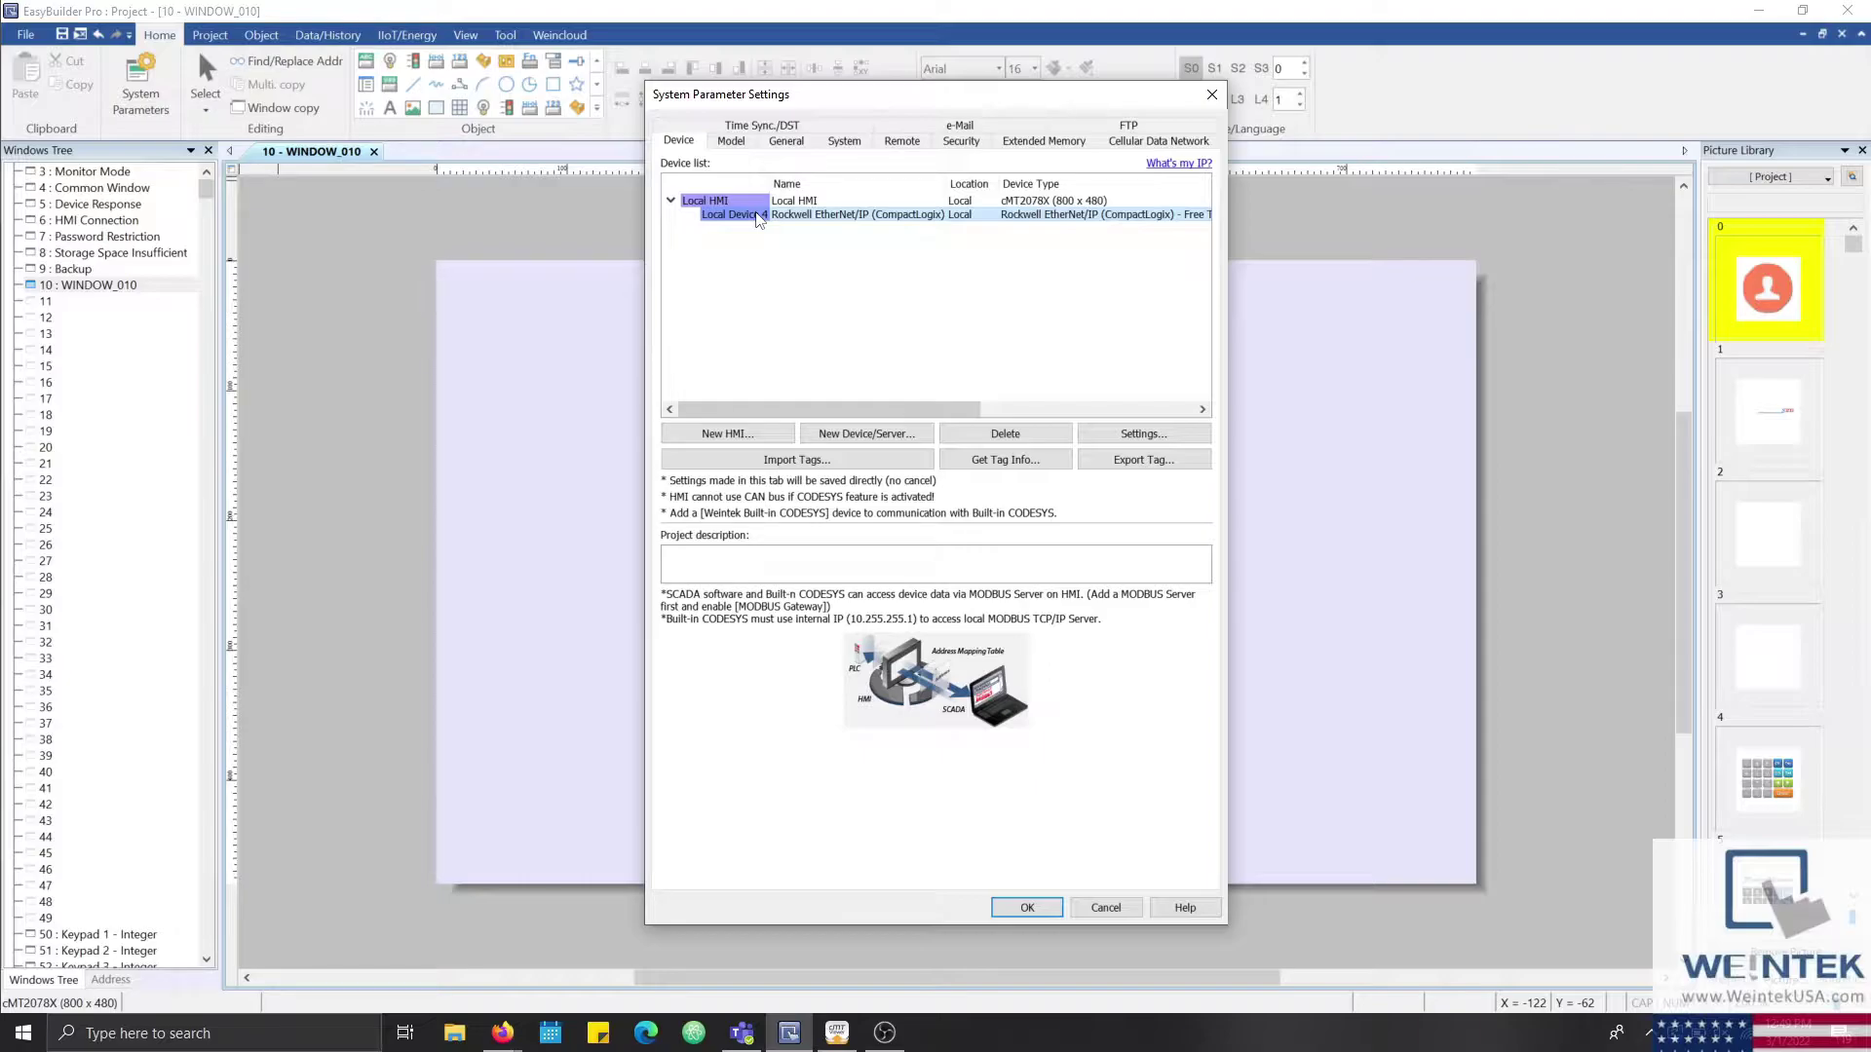
{"action": "key", "text": "Escape"}
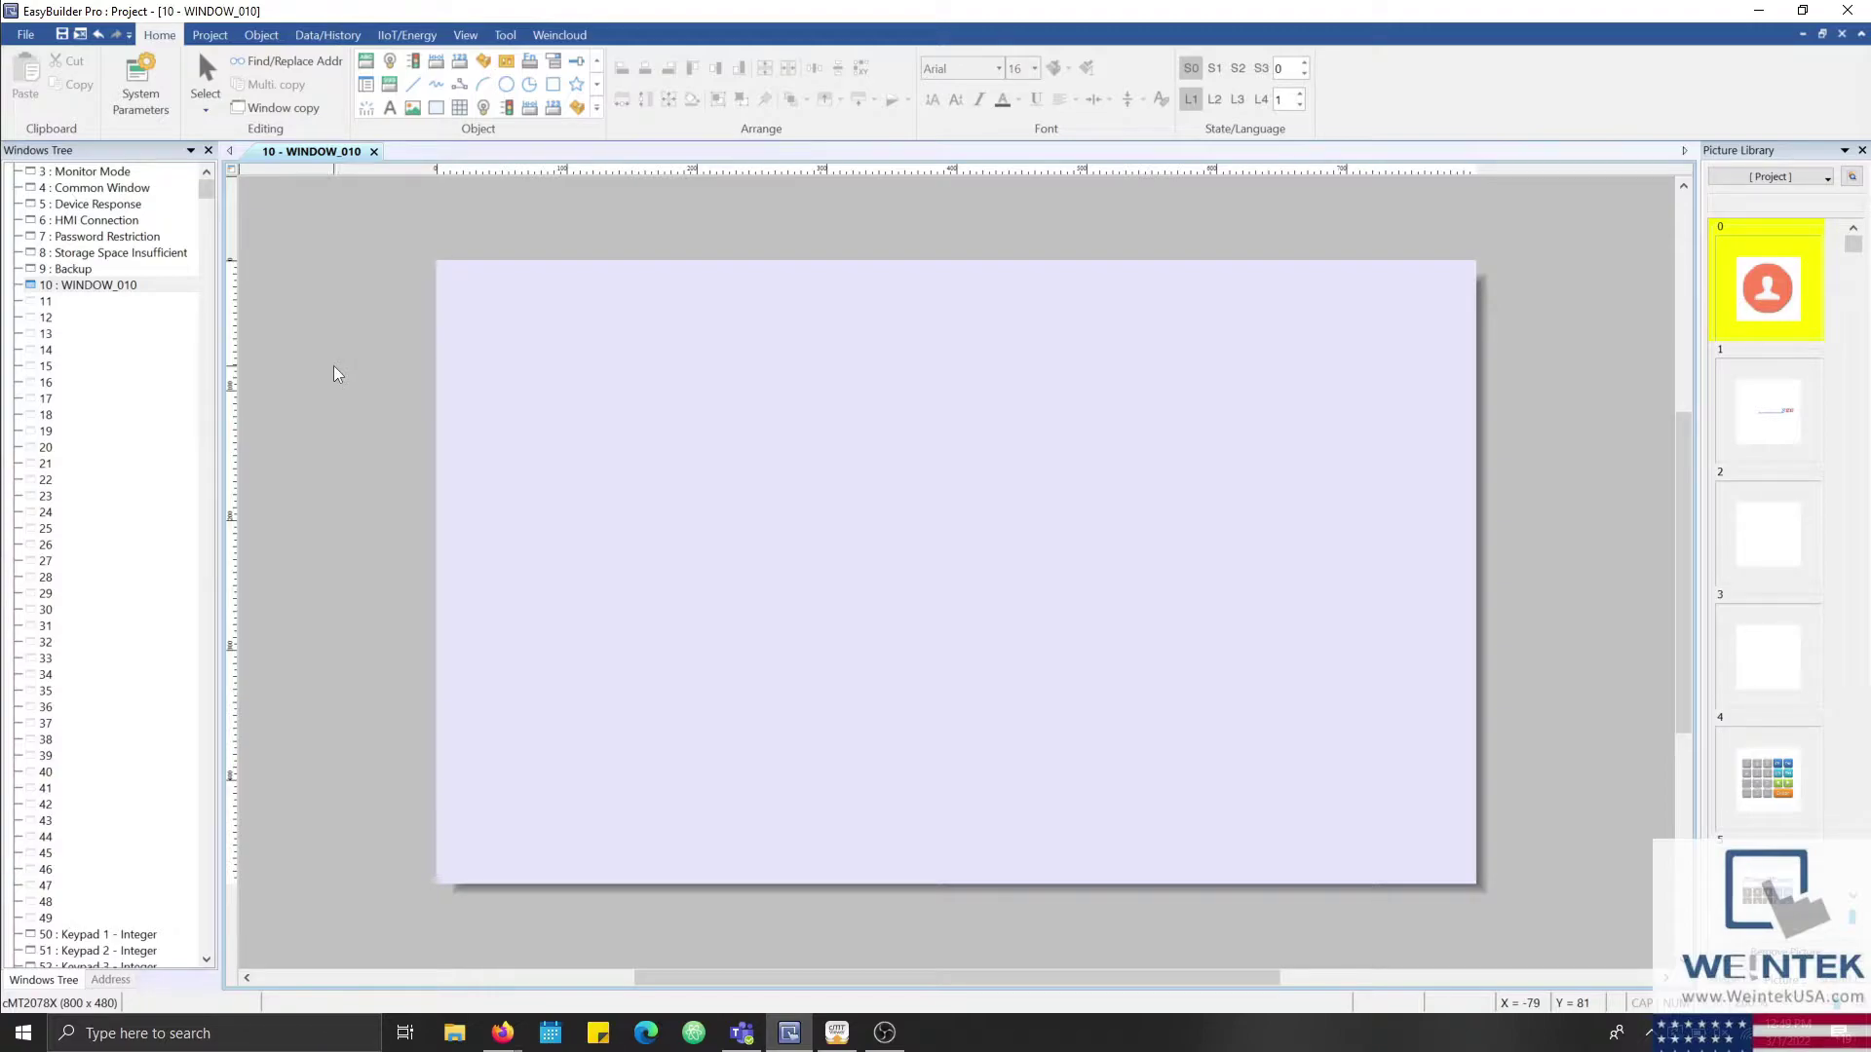
{"action": "right_click", "coordinate": [101, 322]}
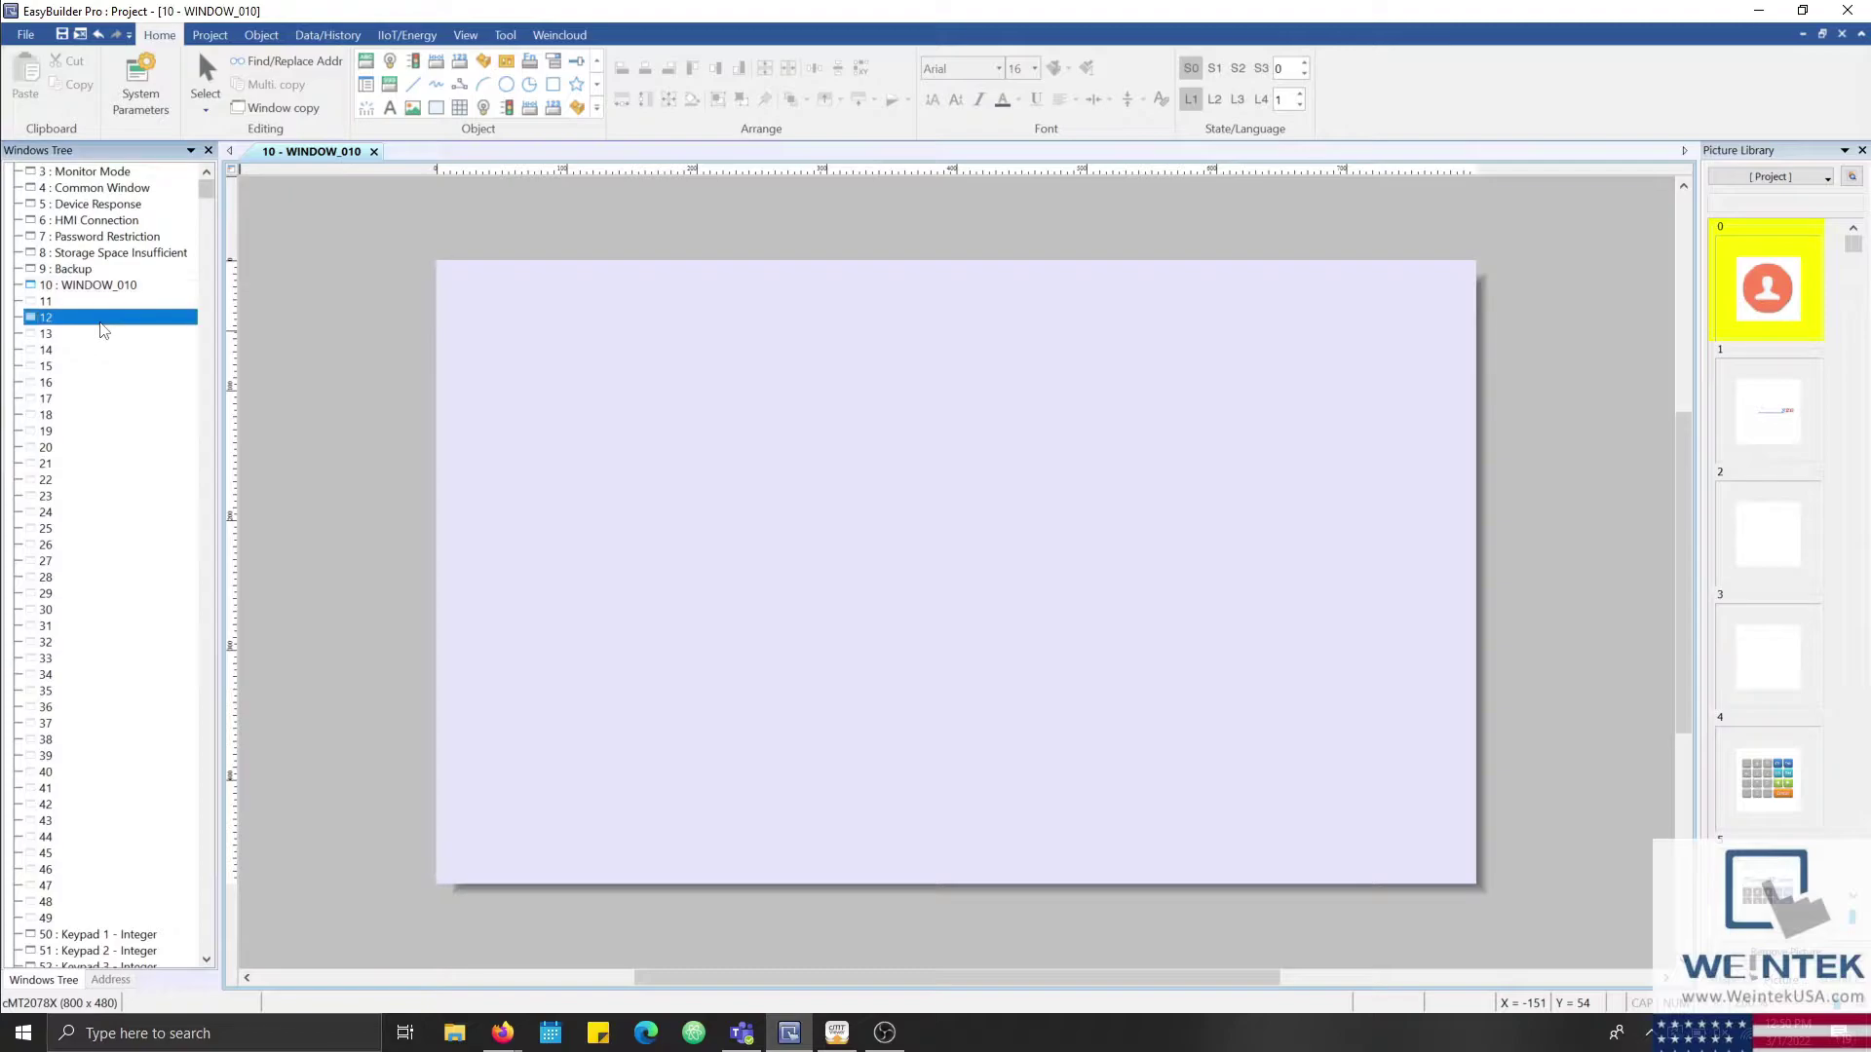
{"action": "left_click", "coordinate": [132, 334]}
{"action": "type", "text": "Screen"}
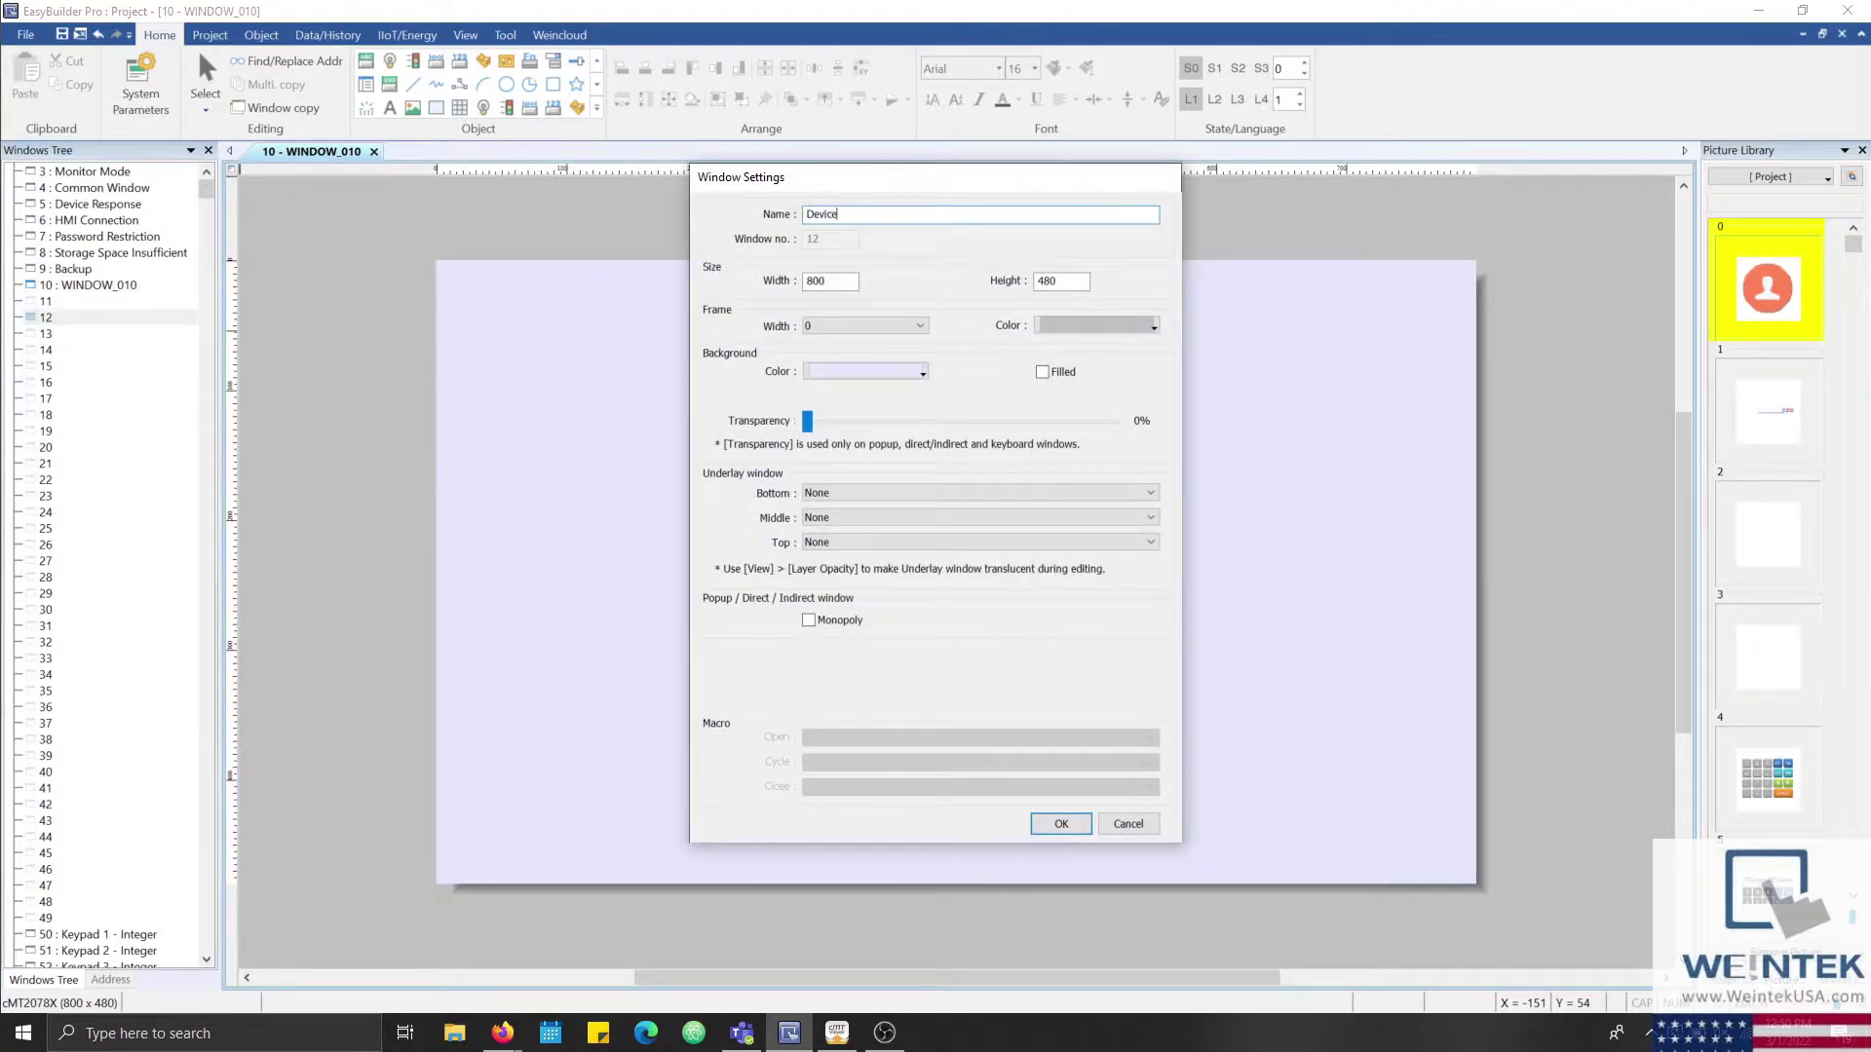
{"action": "key", "text": "Return"}
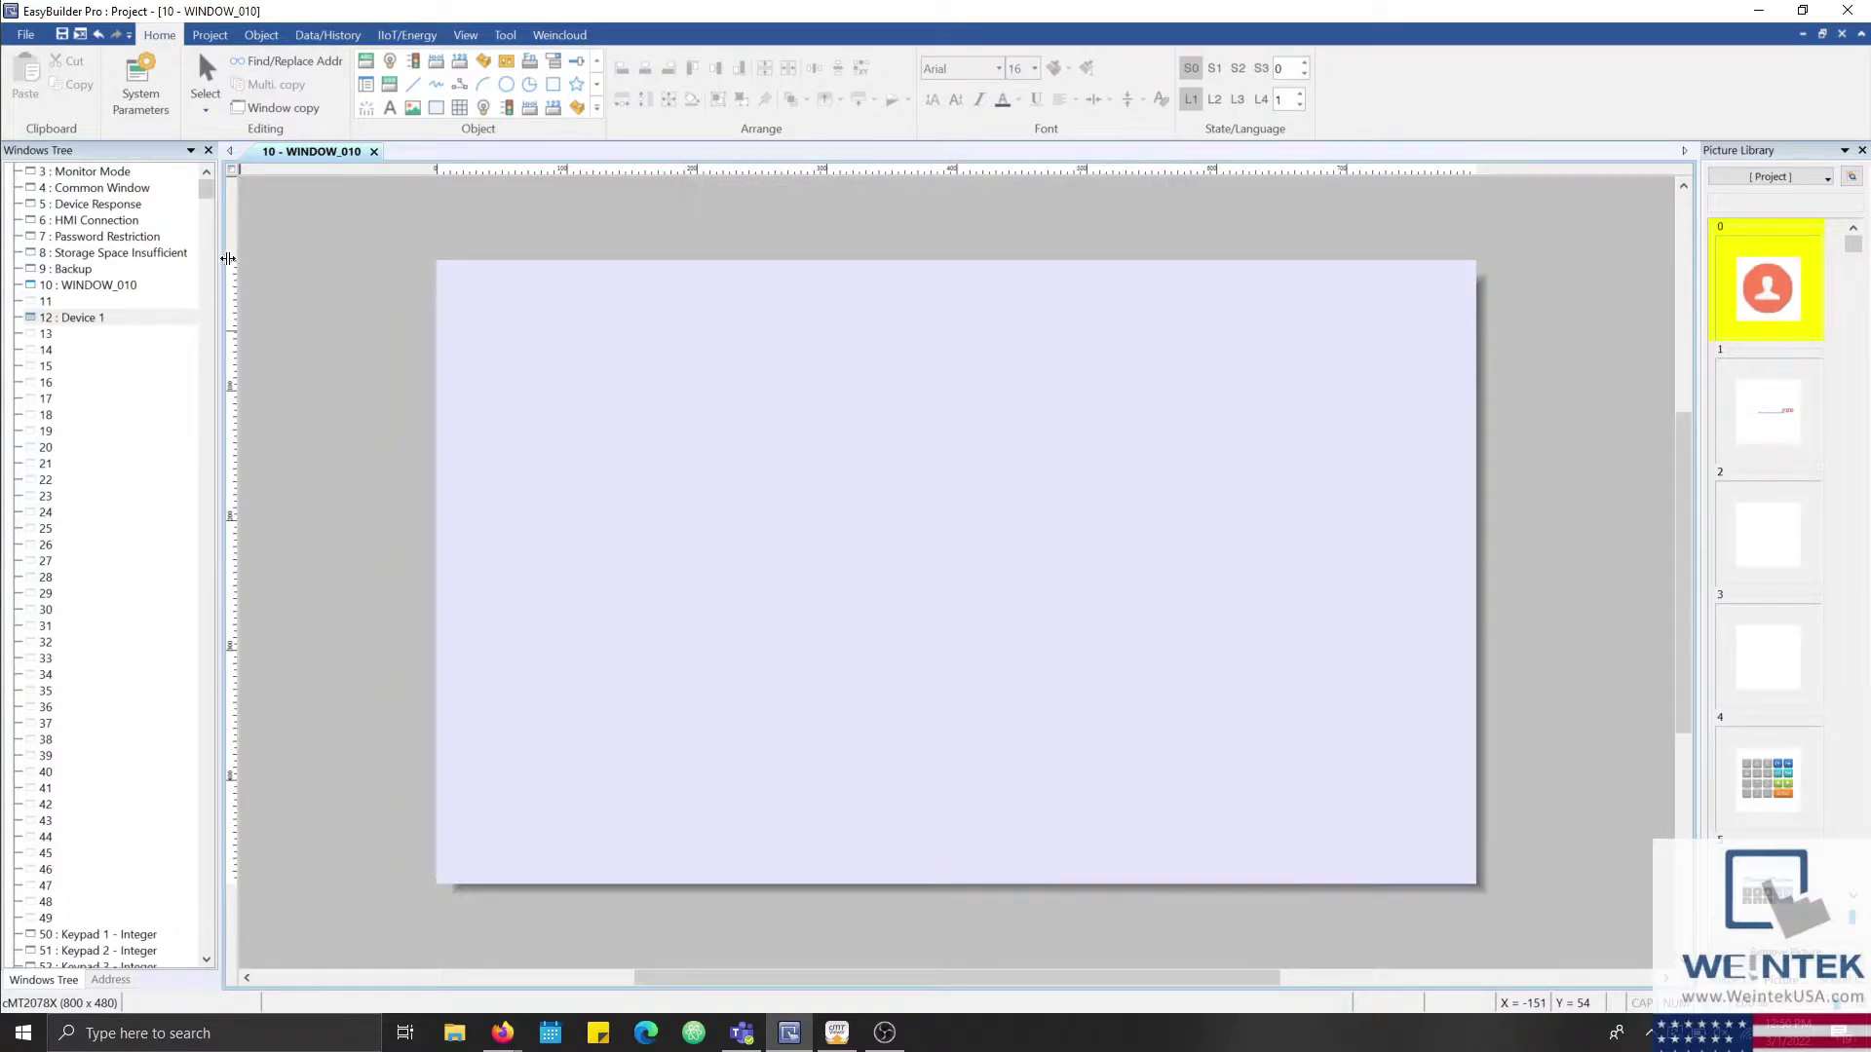
{"action": "left_click", "coordinate": [274, 114]}
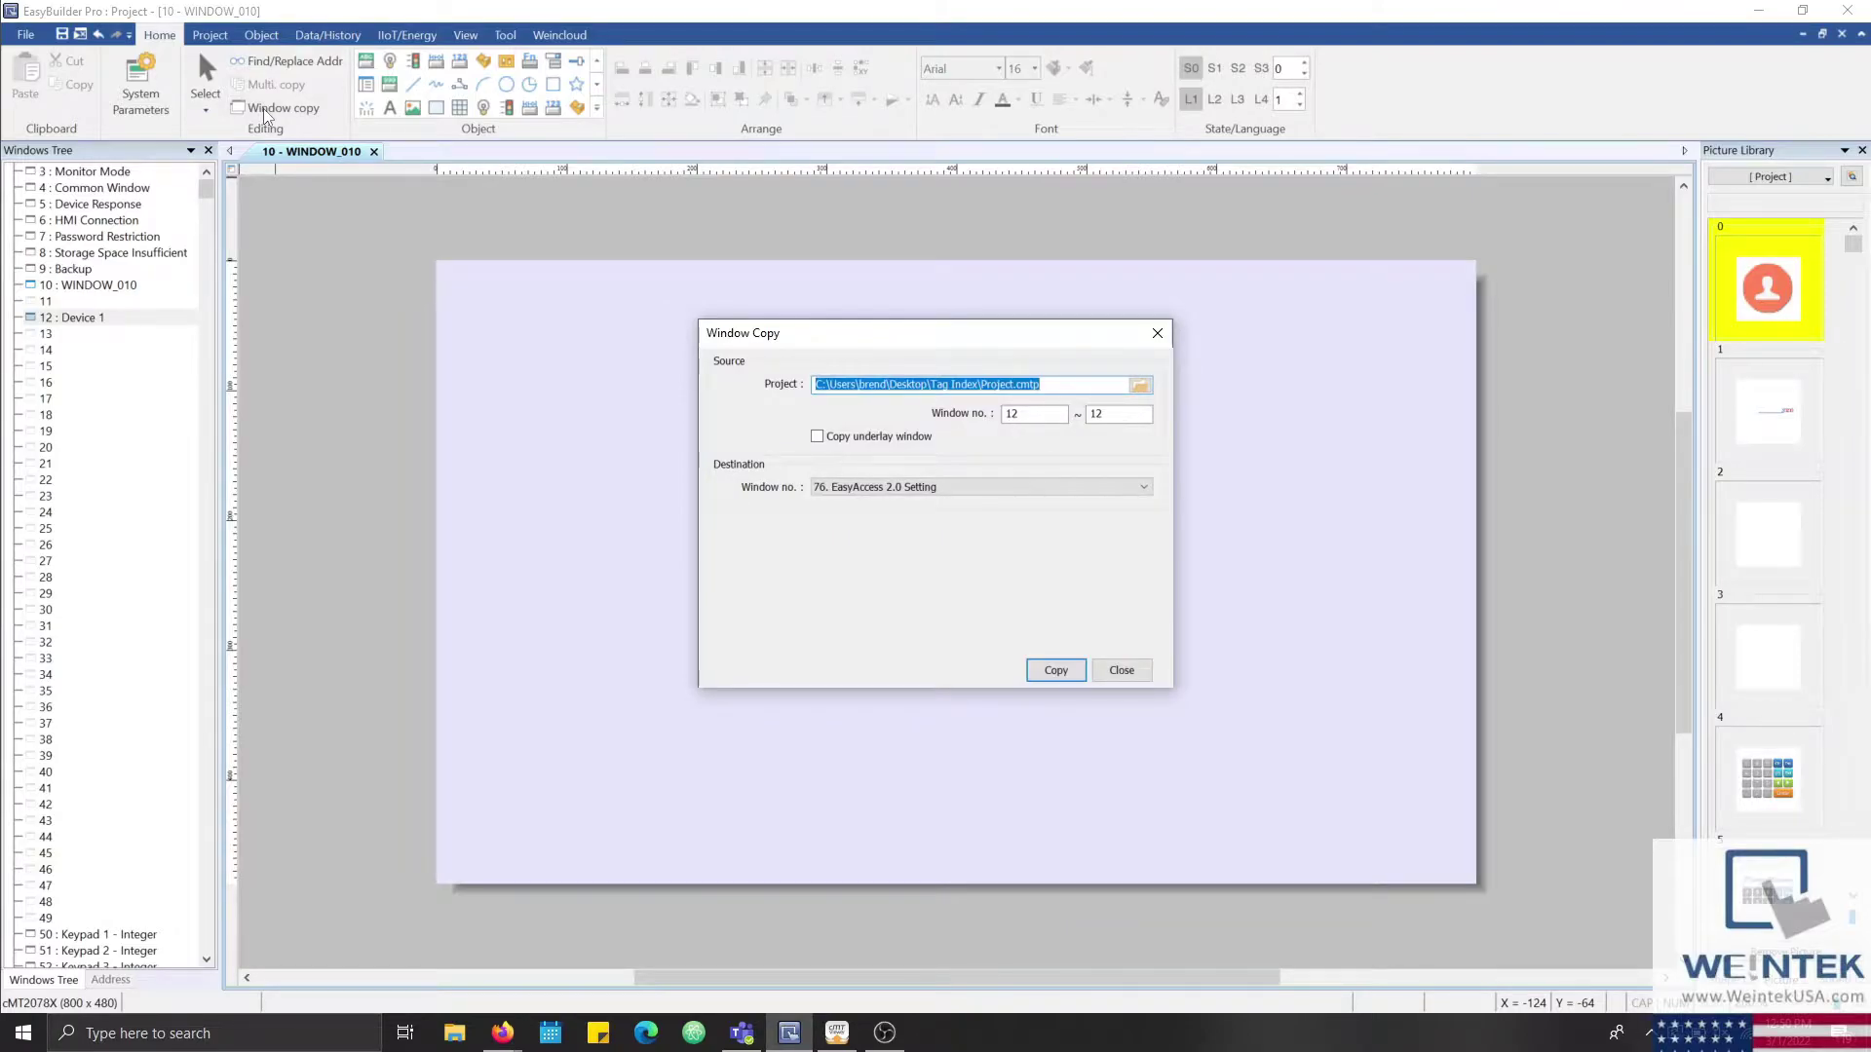
{"action": "key", "text": "Escape"}
{"action": "left_click", "coordinate": [98, 325]}
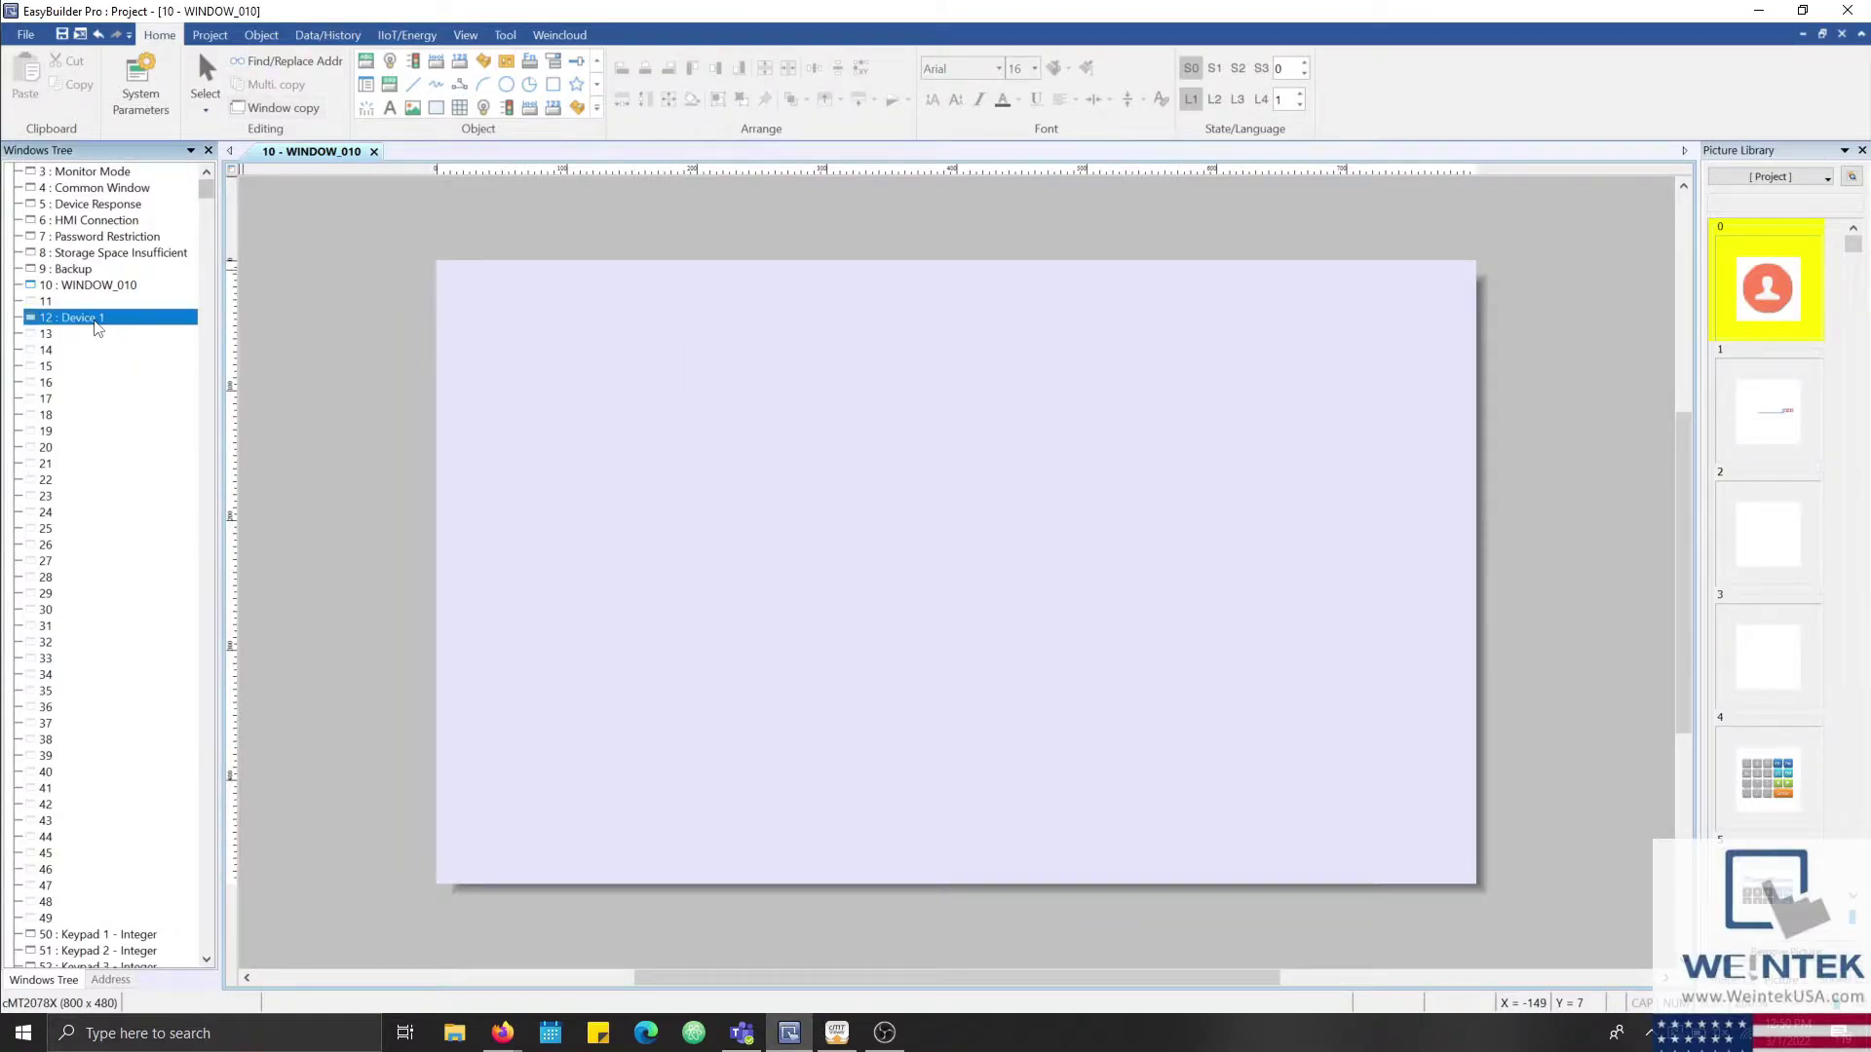
{"action": "right_click", "coordinate": [97, 327]}
{"action": "left_click", "coordinate": [151, 395]}
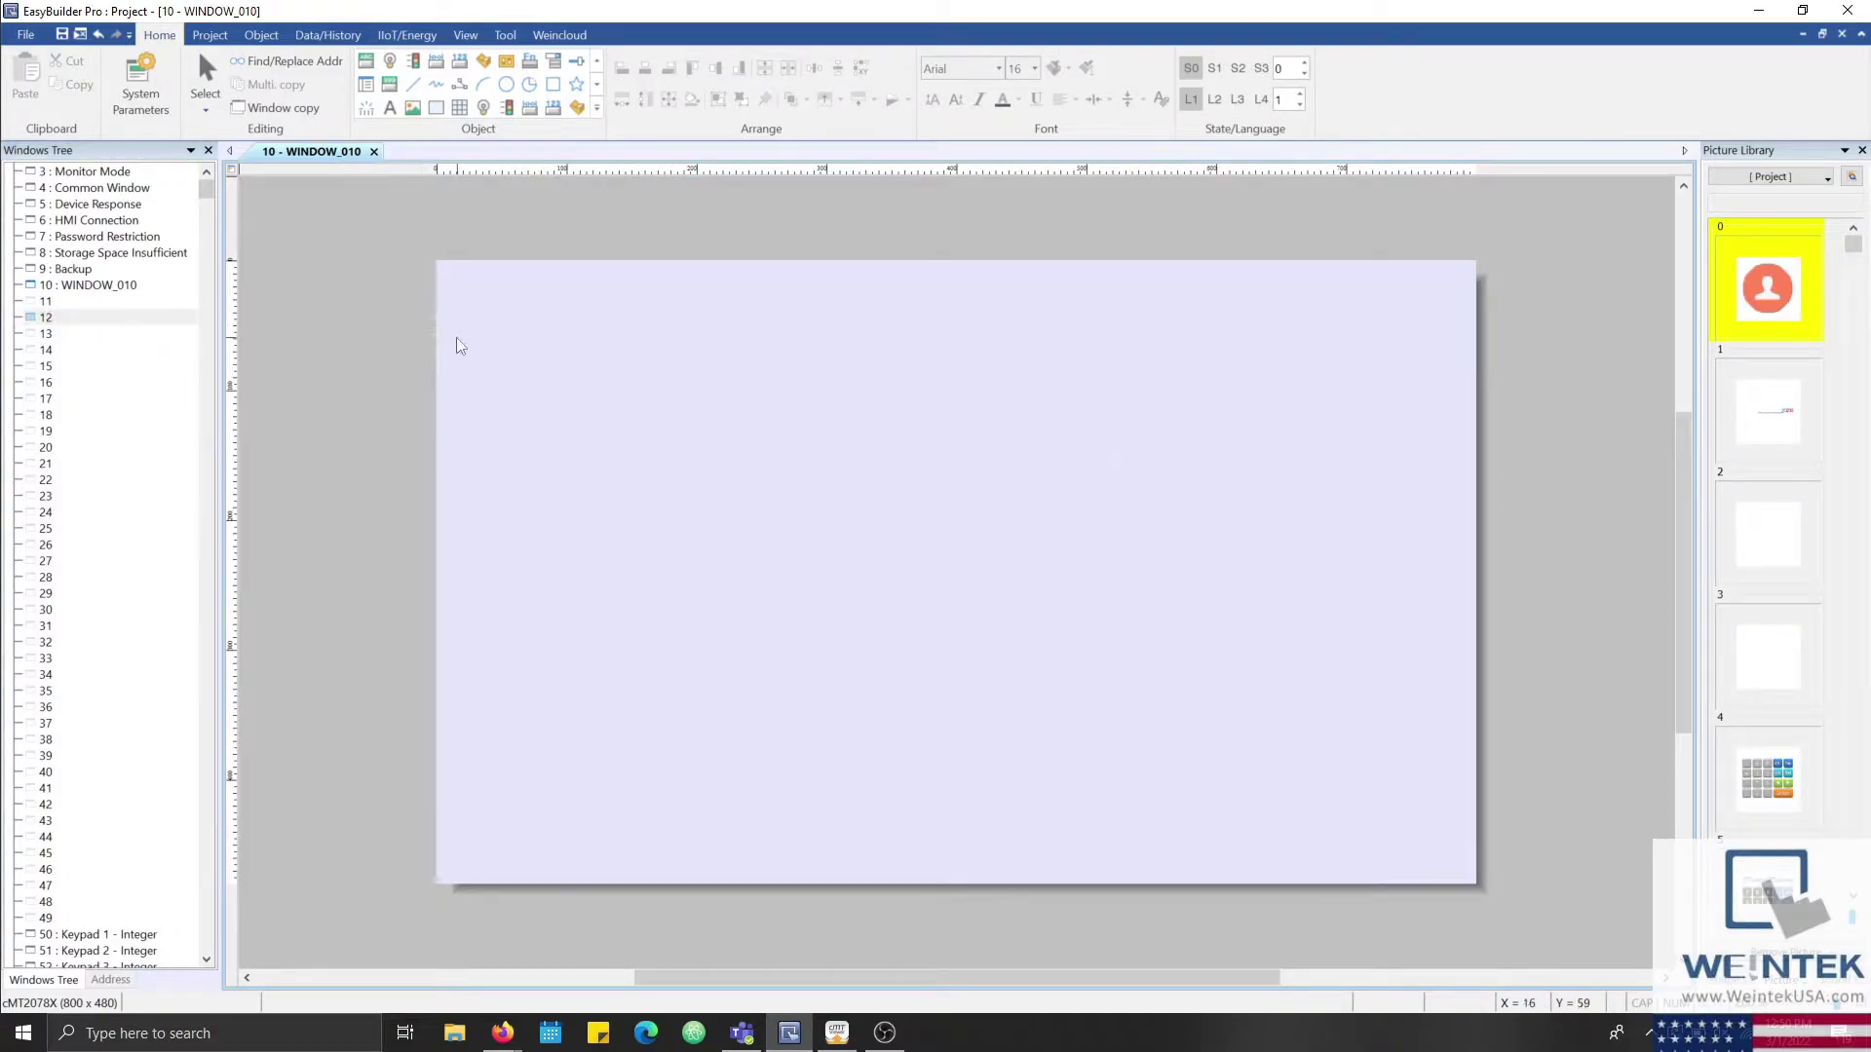
{"action": "left_click", "coordinate": [161, 289]}
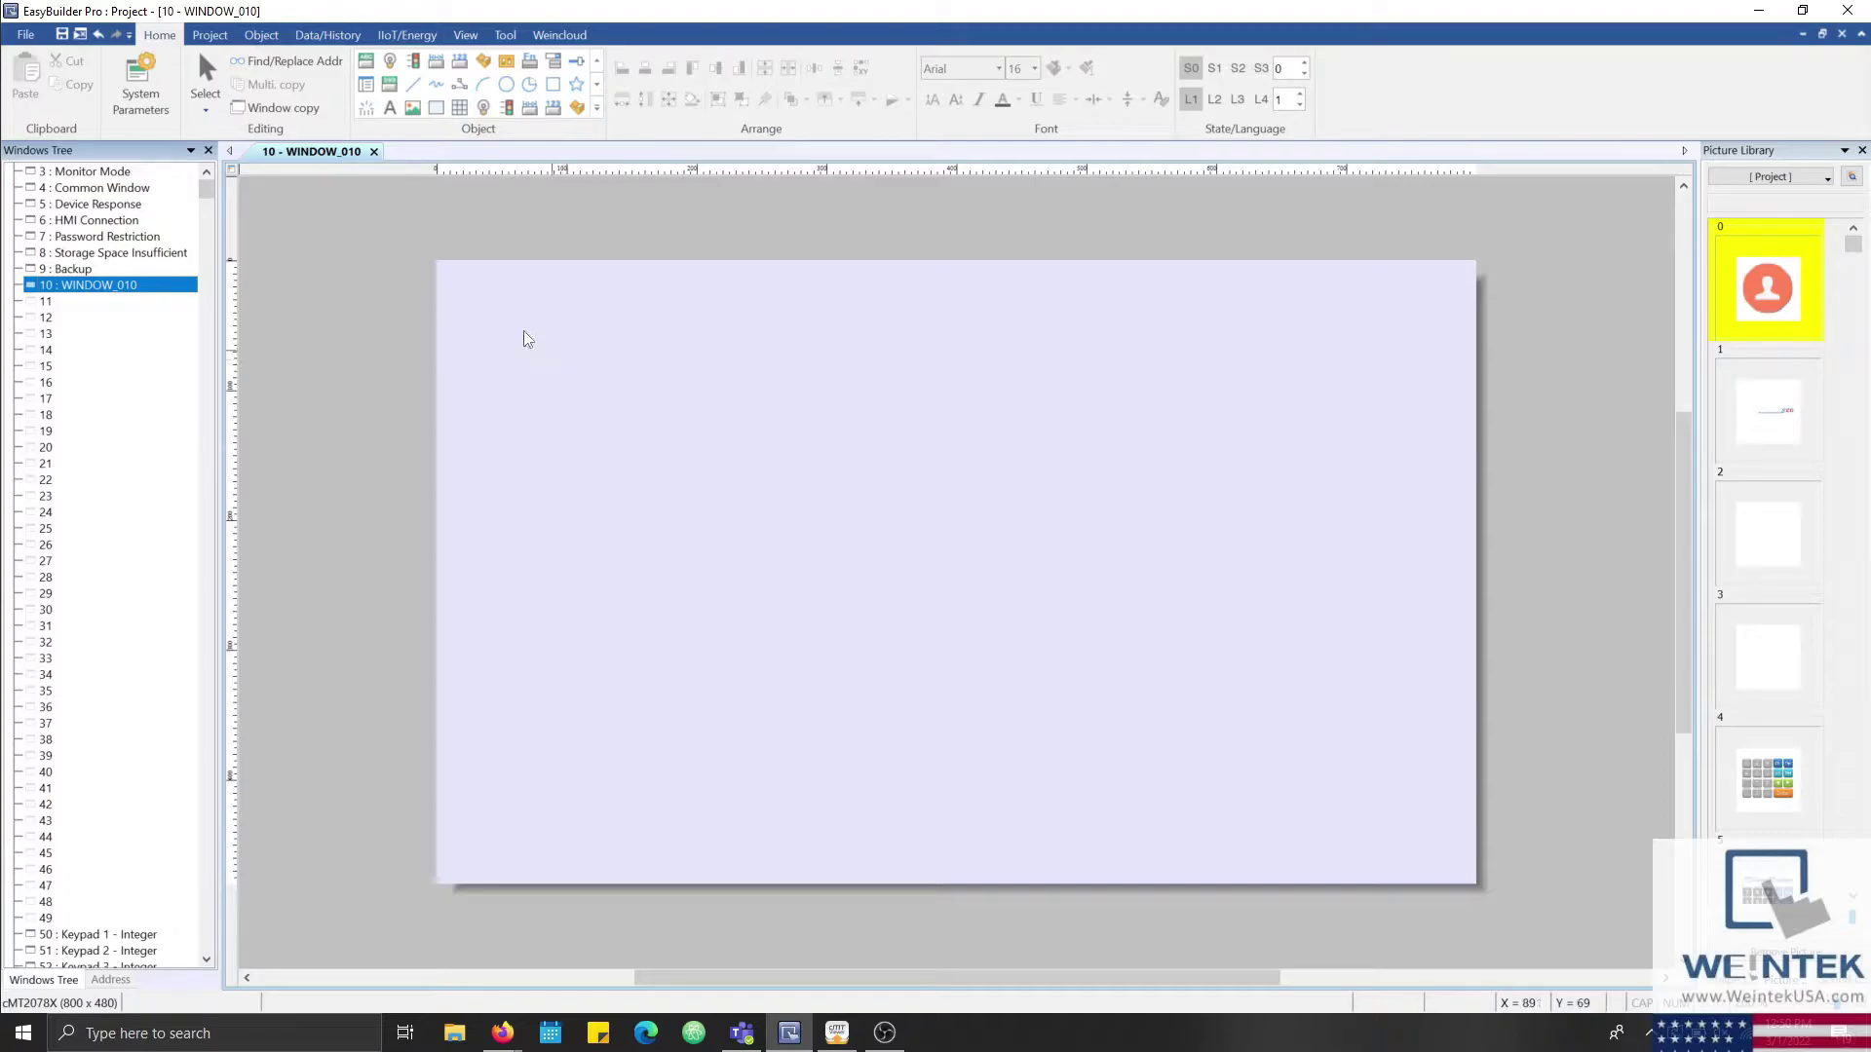
Start a new Numeric object from the Object ribbon.
{"action": "left_click", "coordinate": [261, 36]}
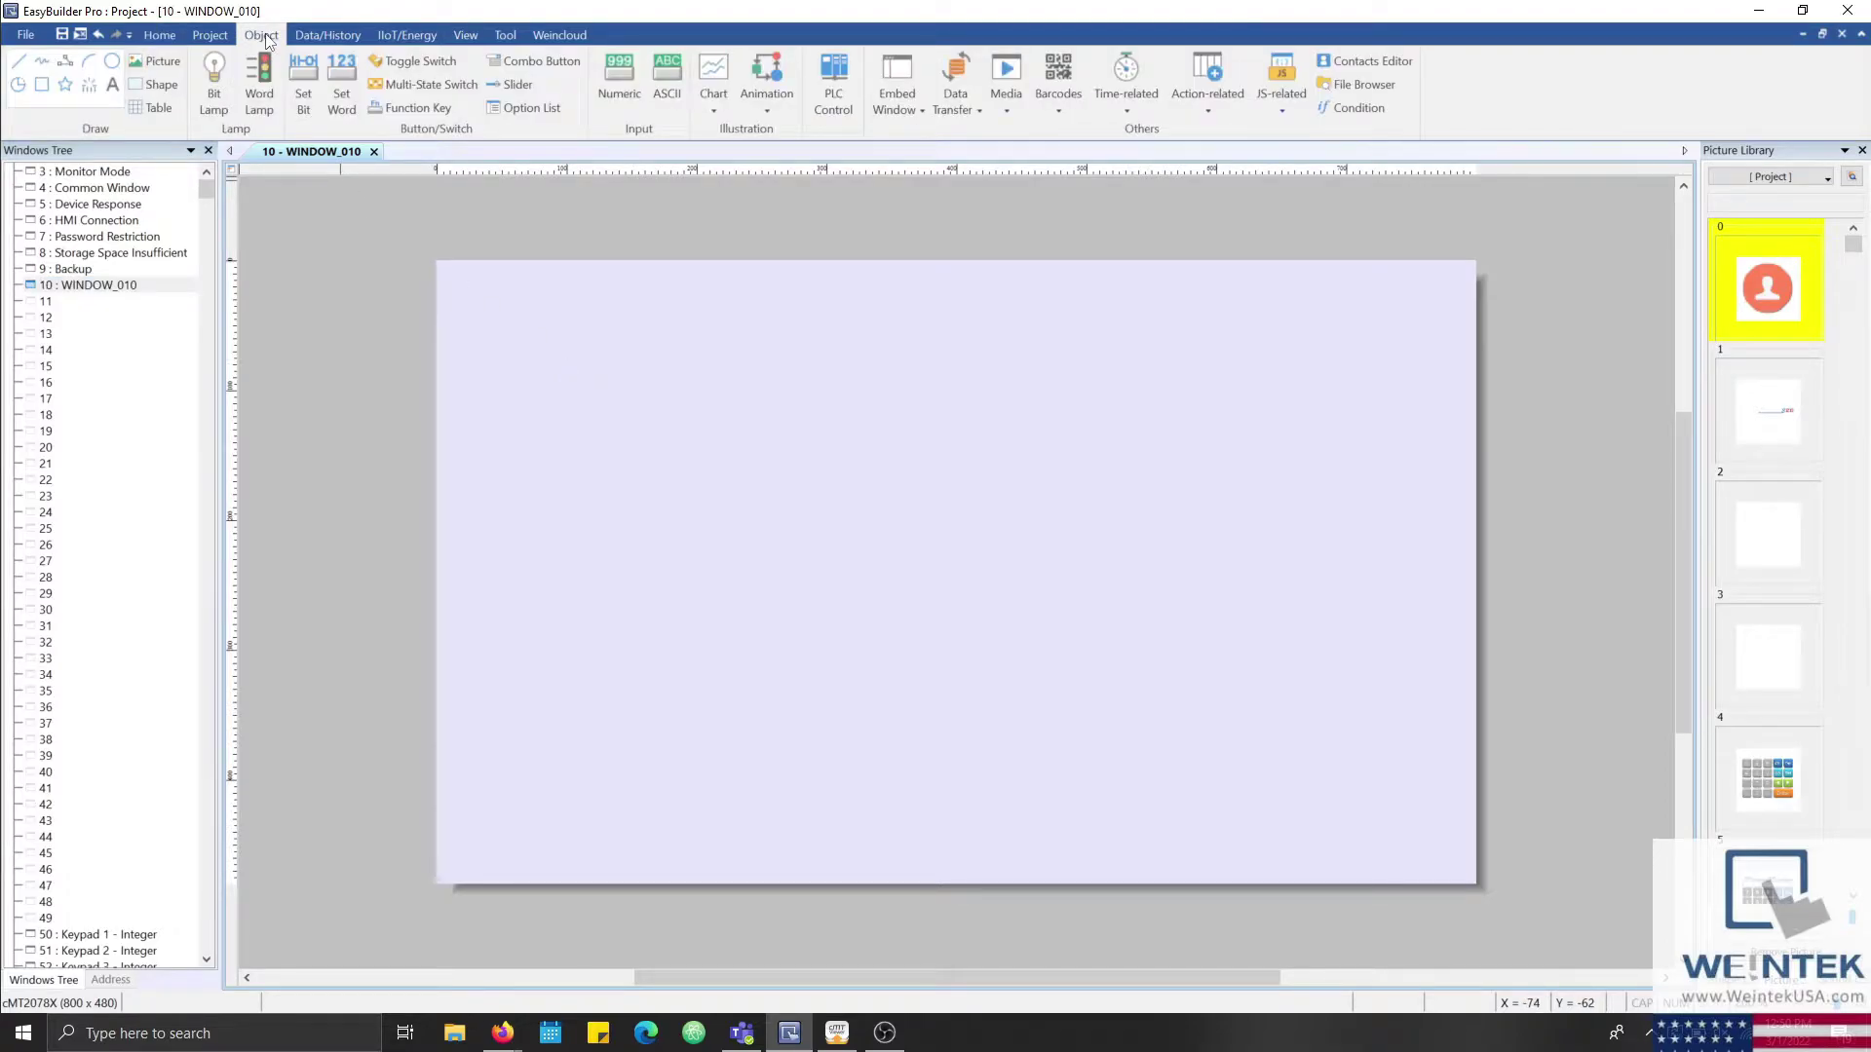
{"action": "left_click", "coordinate": [605, 85]}
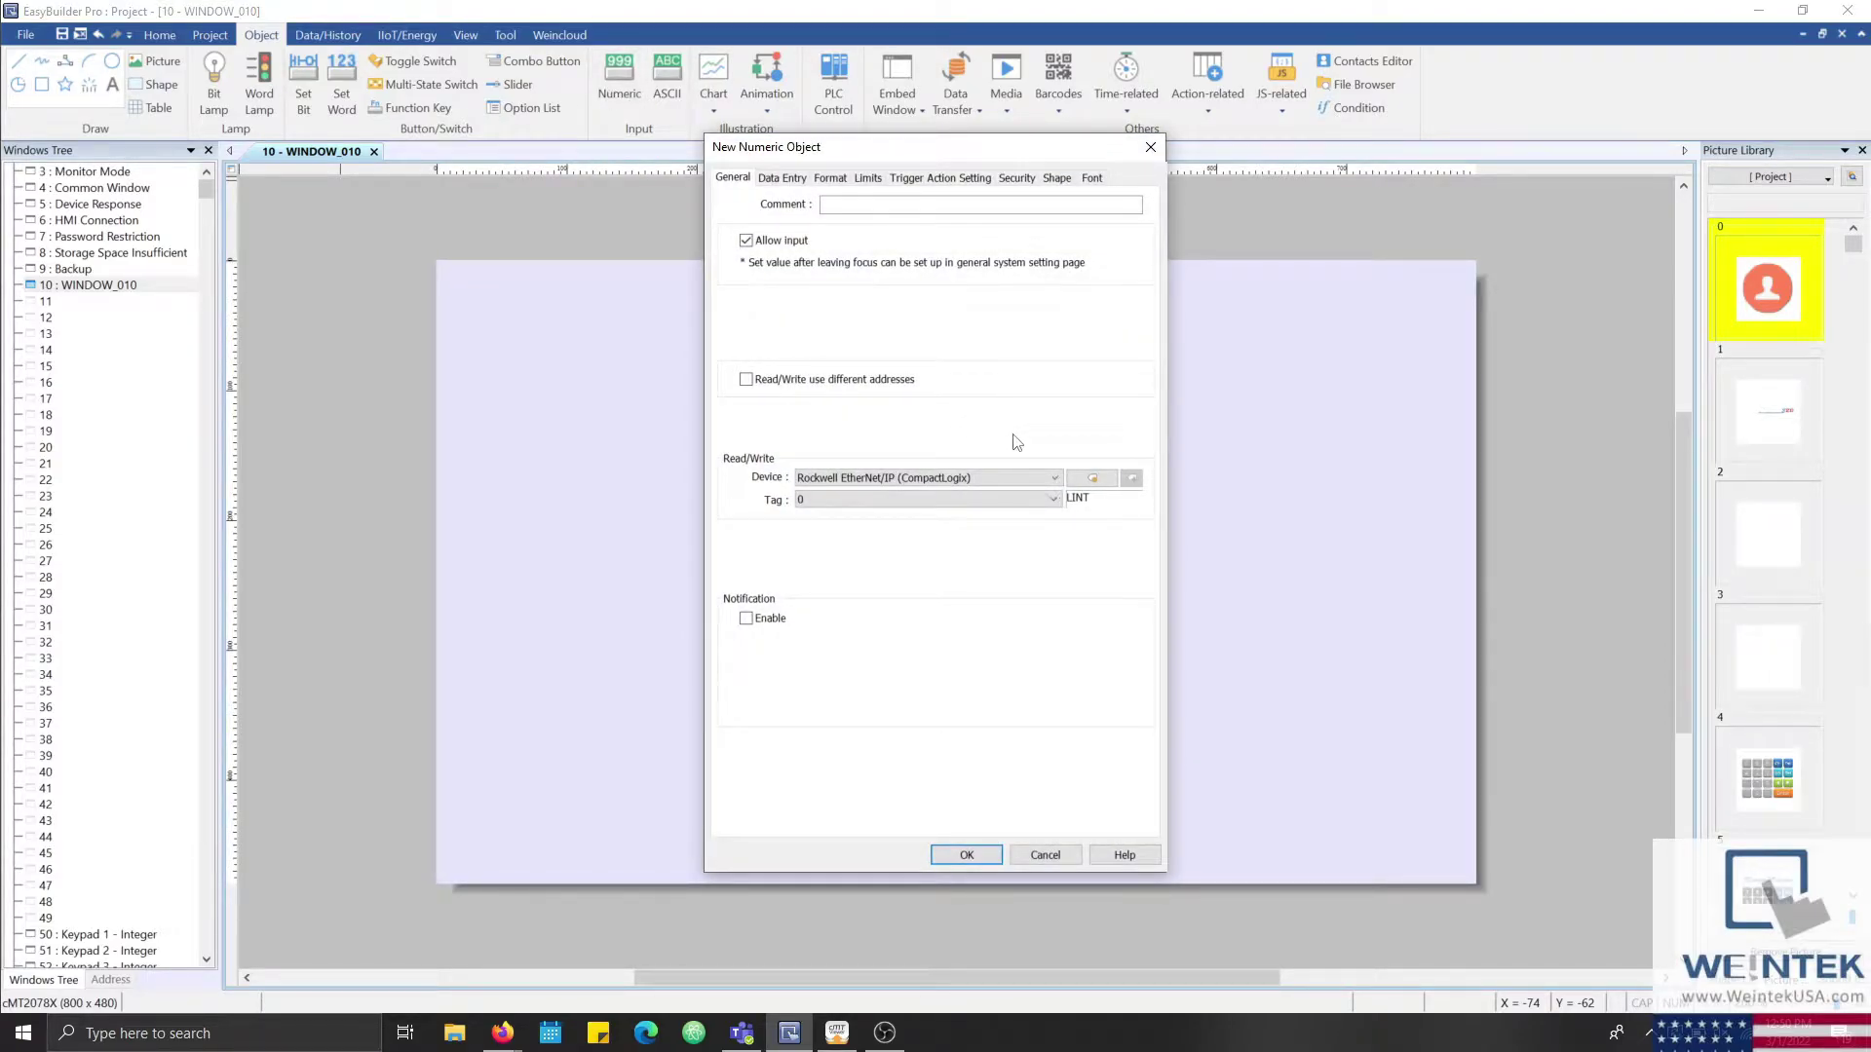
Address the numeric object to PLC tag Program:MainProgram.Numbers[0], with an index register enabled.
{"action": "left_click", "coordinate": [1106, 484]}
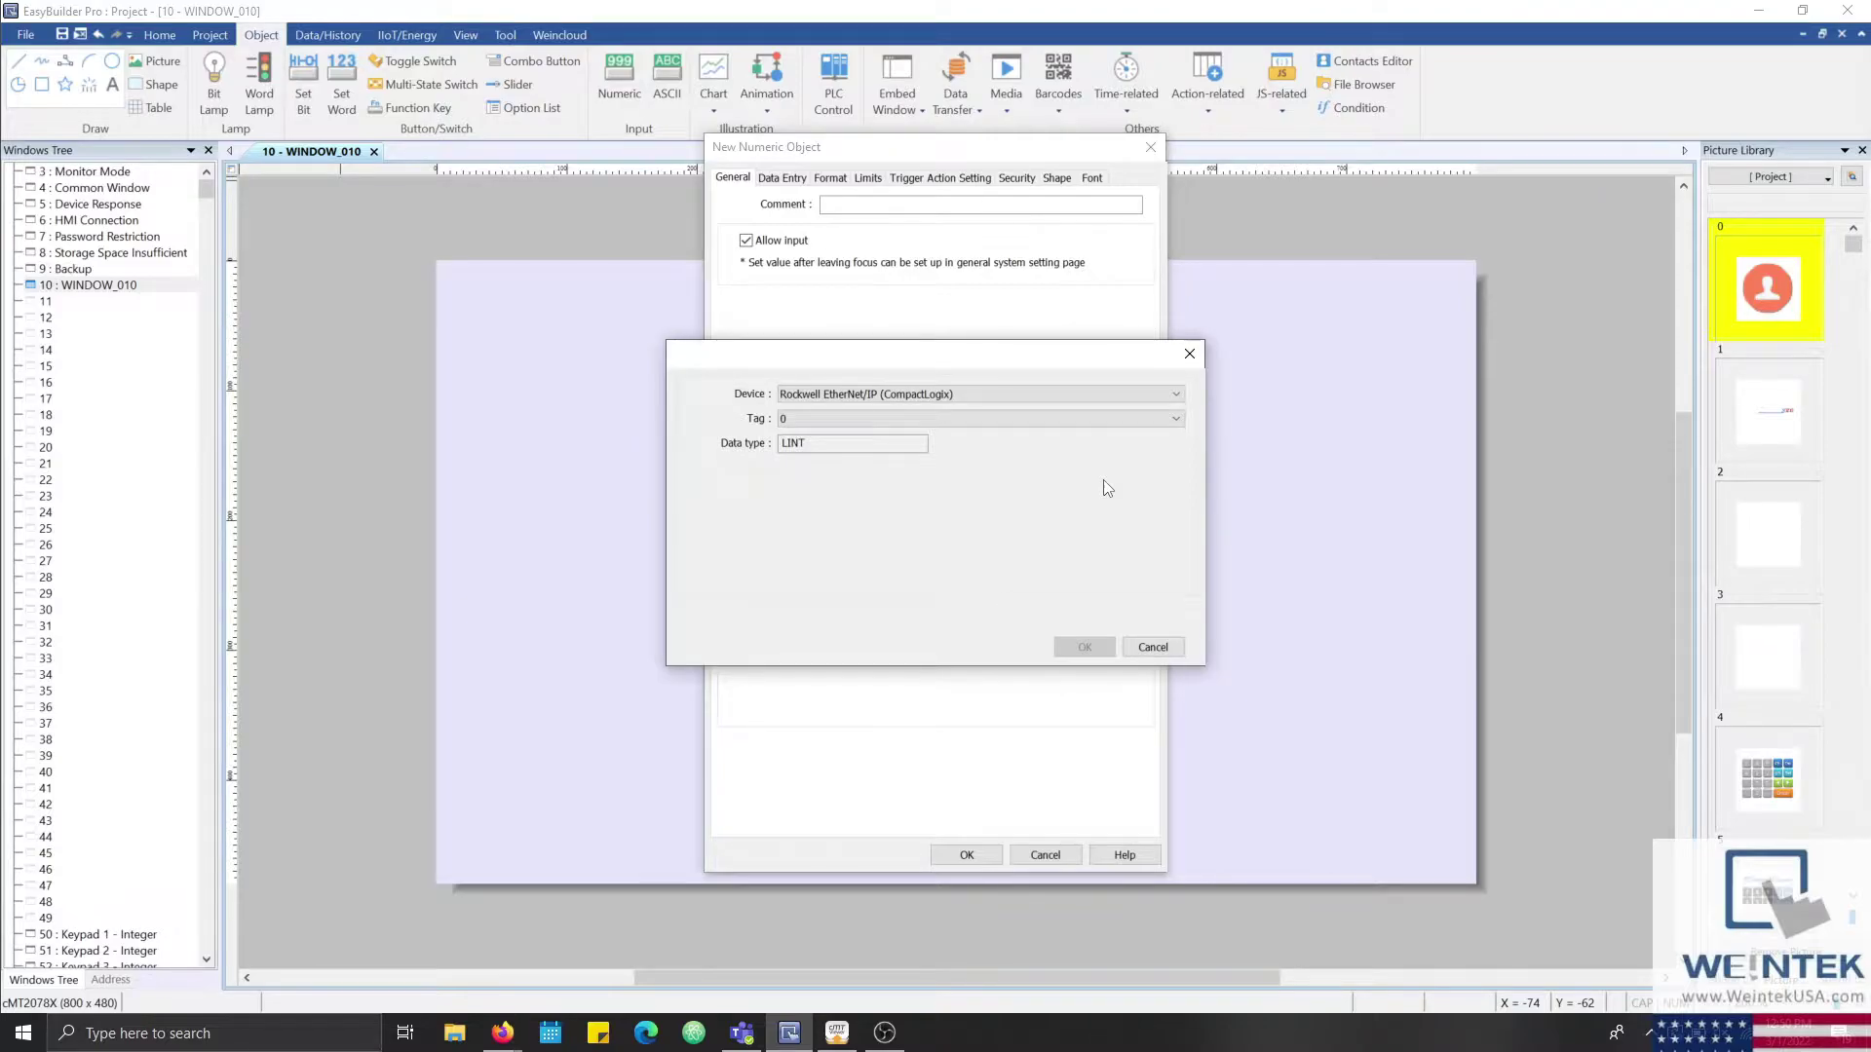
{"action": "left_click", "coordinate": [1089, 419]}
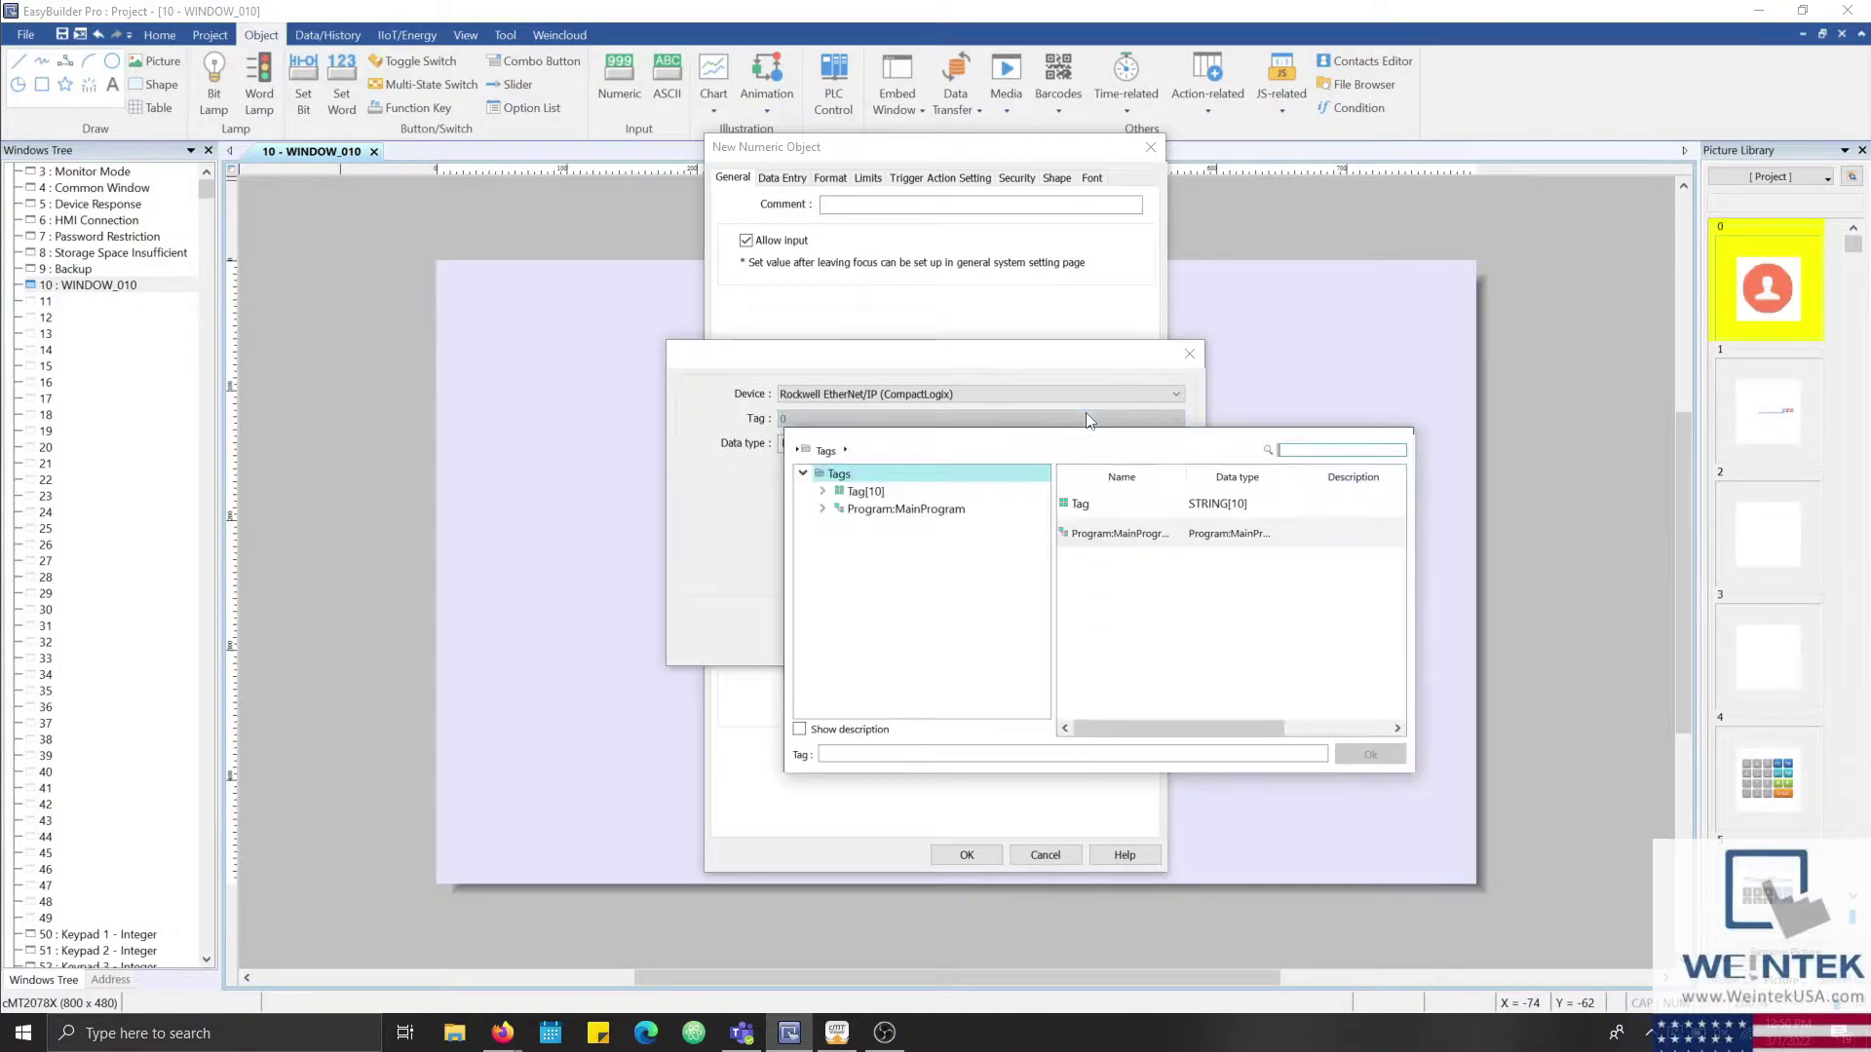
{"action": "double_click", "coordinate": [902, 510]}
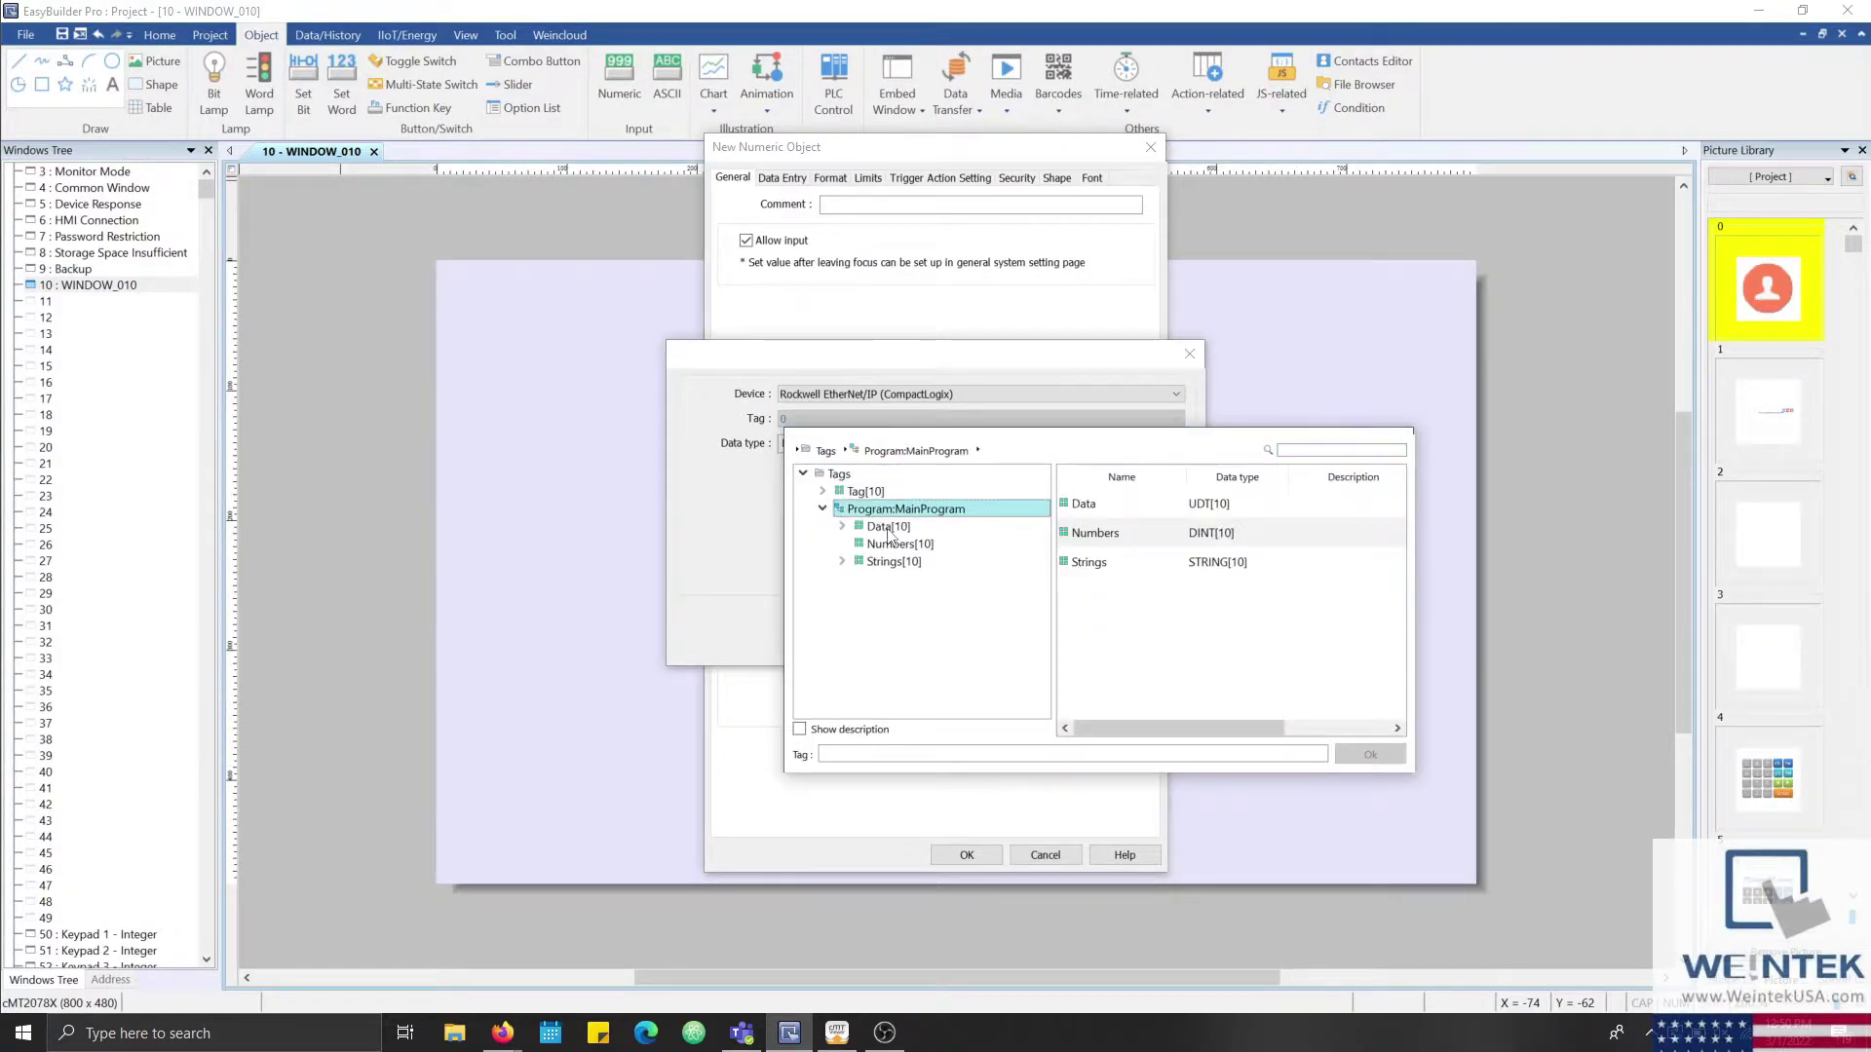
{"action": "left_click", "coordinate": [890, 550]}
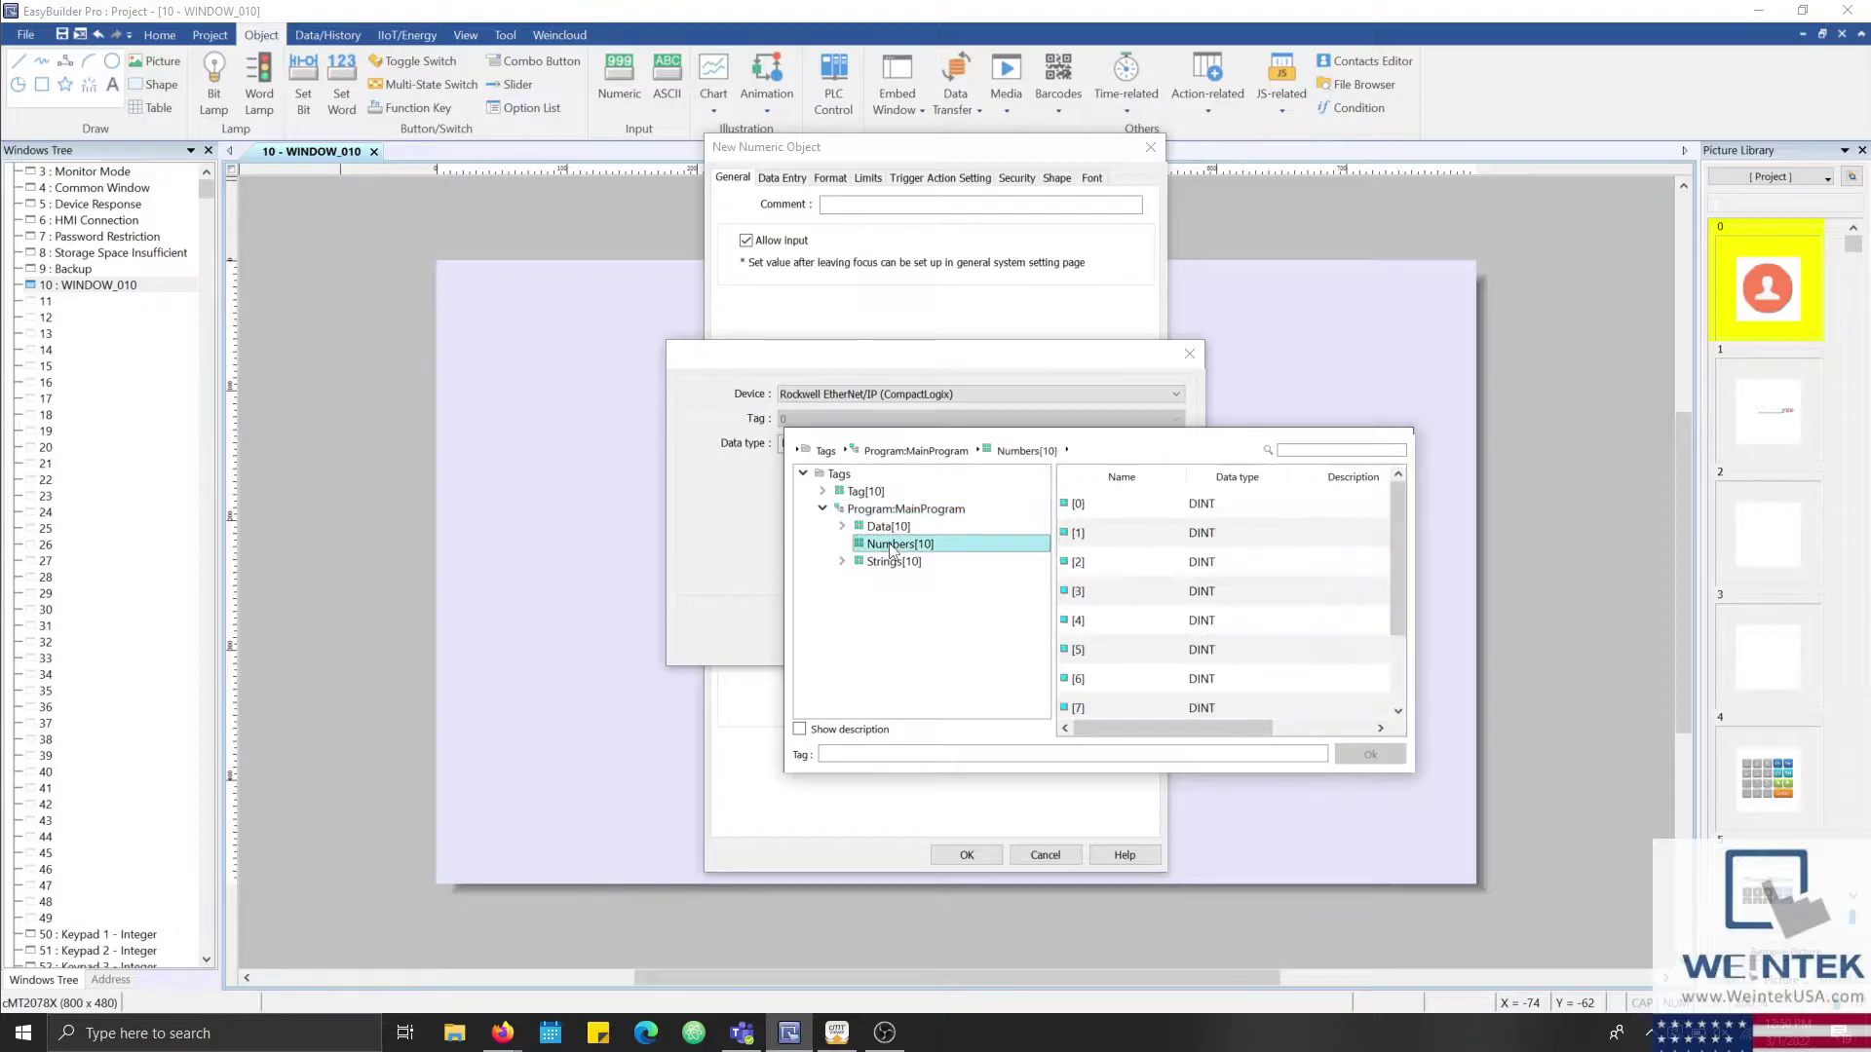
{"action": "double_click", "coordinate": [1108, 510]}
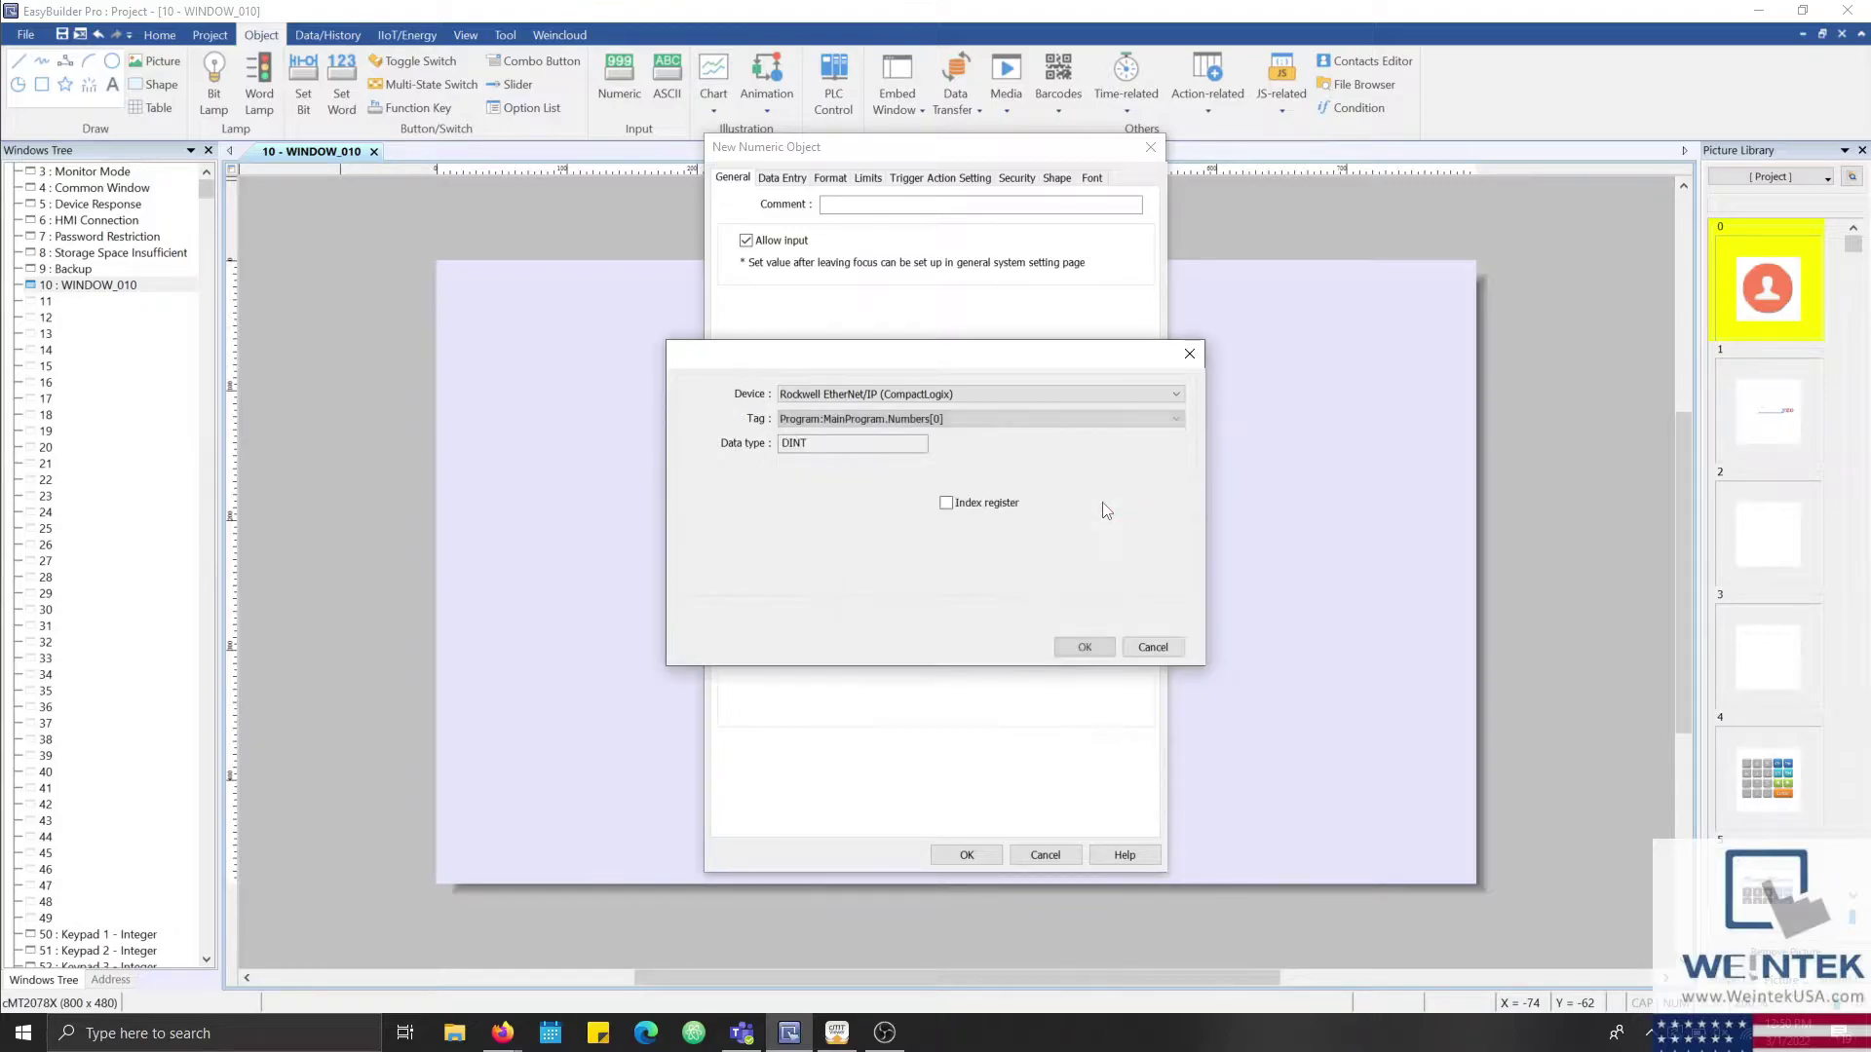
{"action": "left_click", "coordinate": [947, 505]}
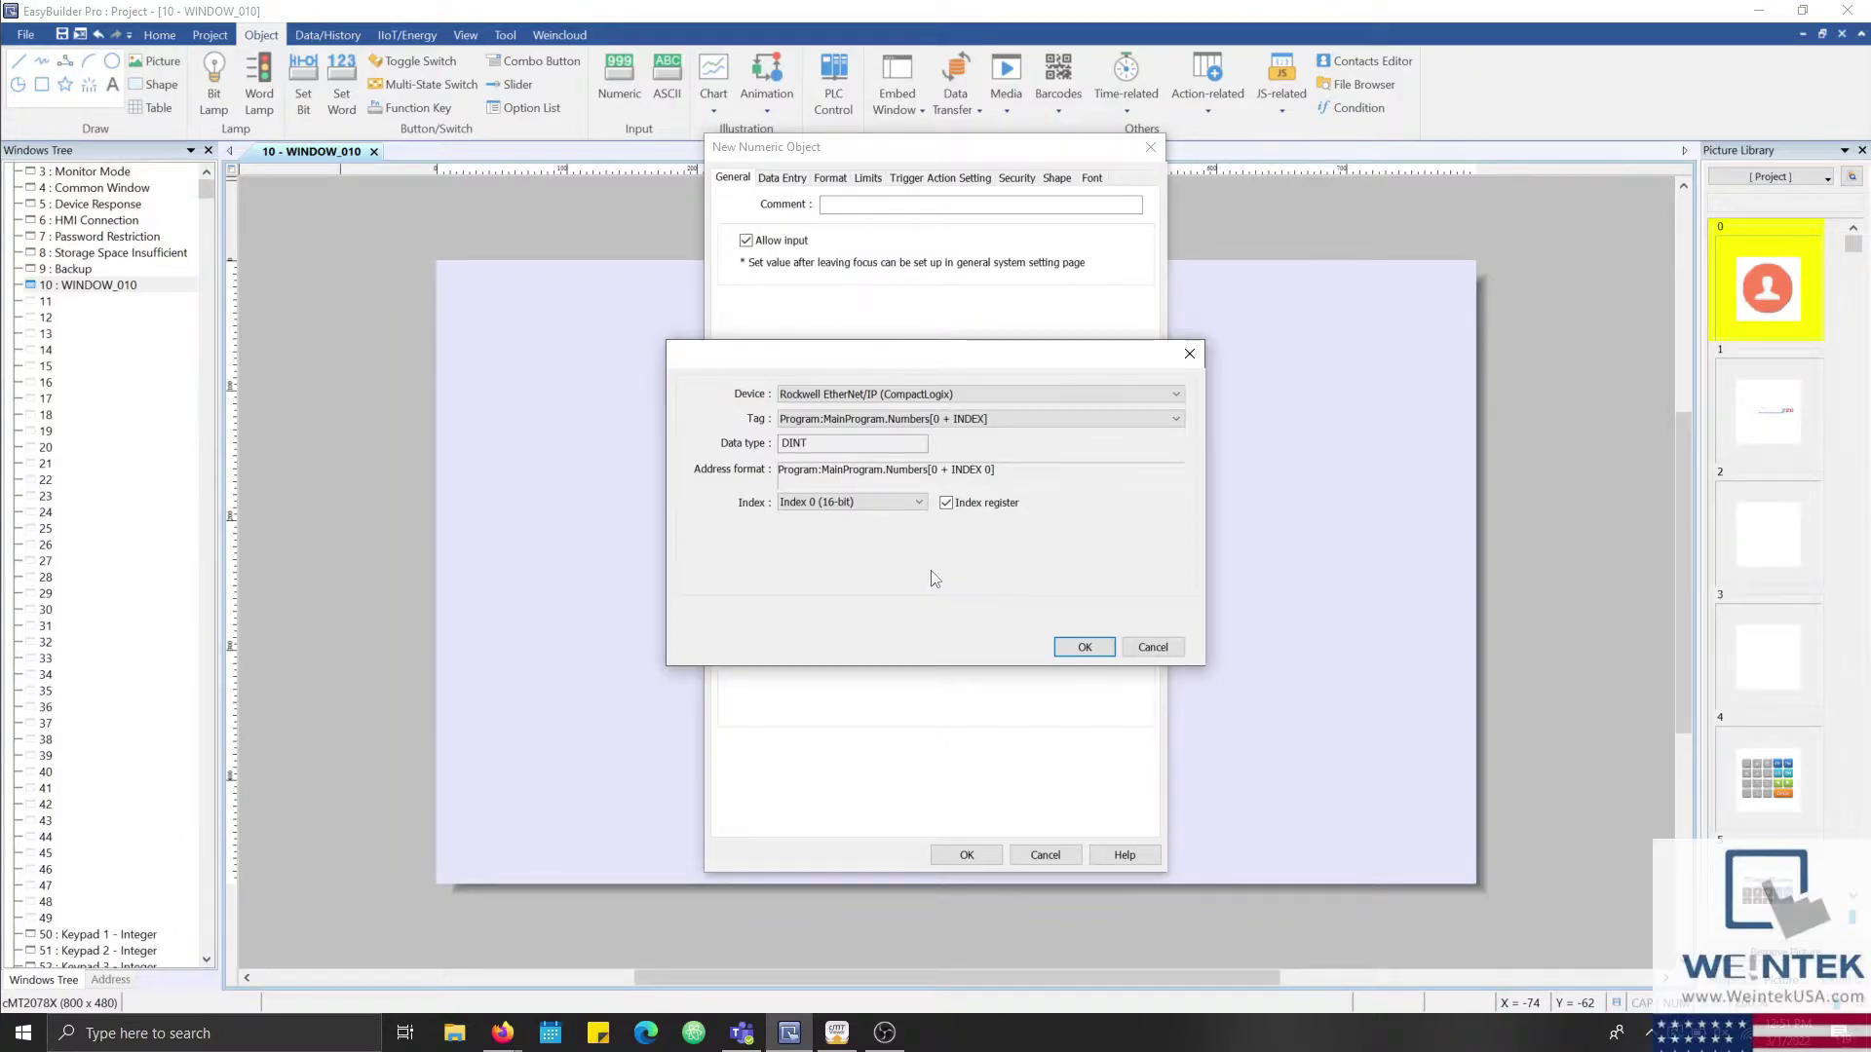
Keep Index 0 (16-bit) as the register and confirm the Numbers[0 + INDEX] address.
{"action": "left_click", "coordinate": [918, 503]}
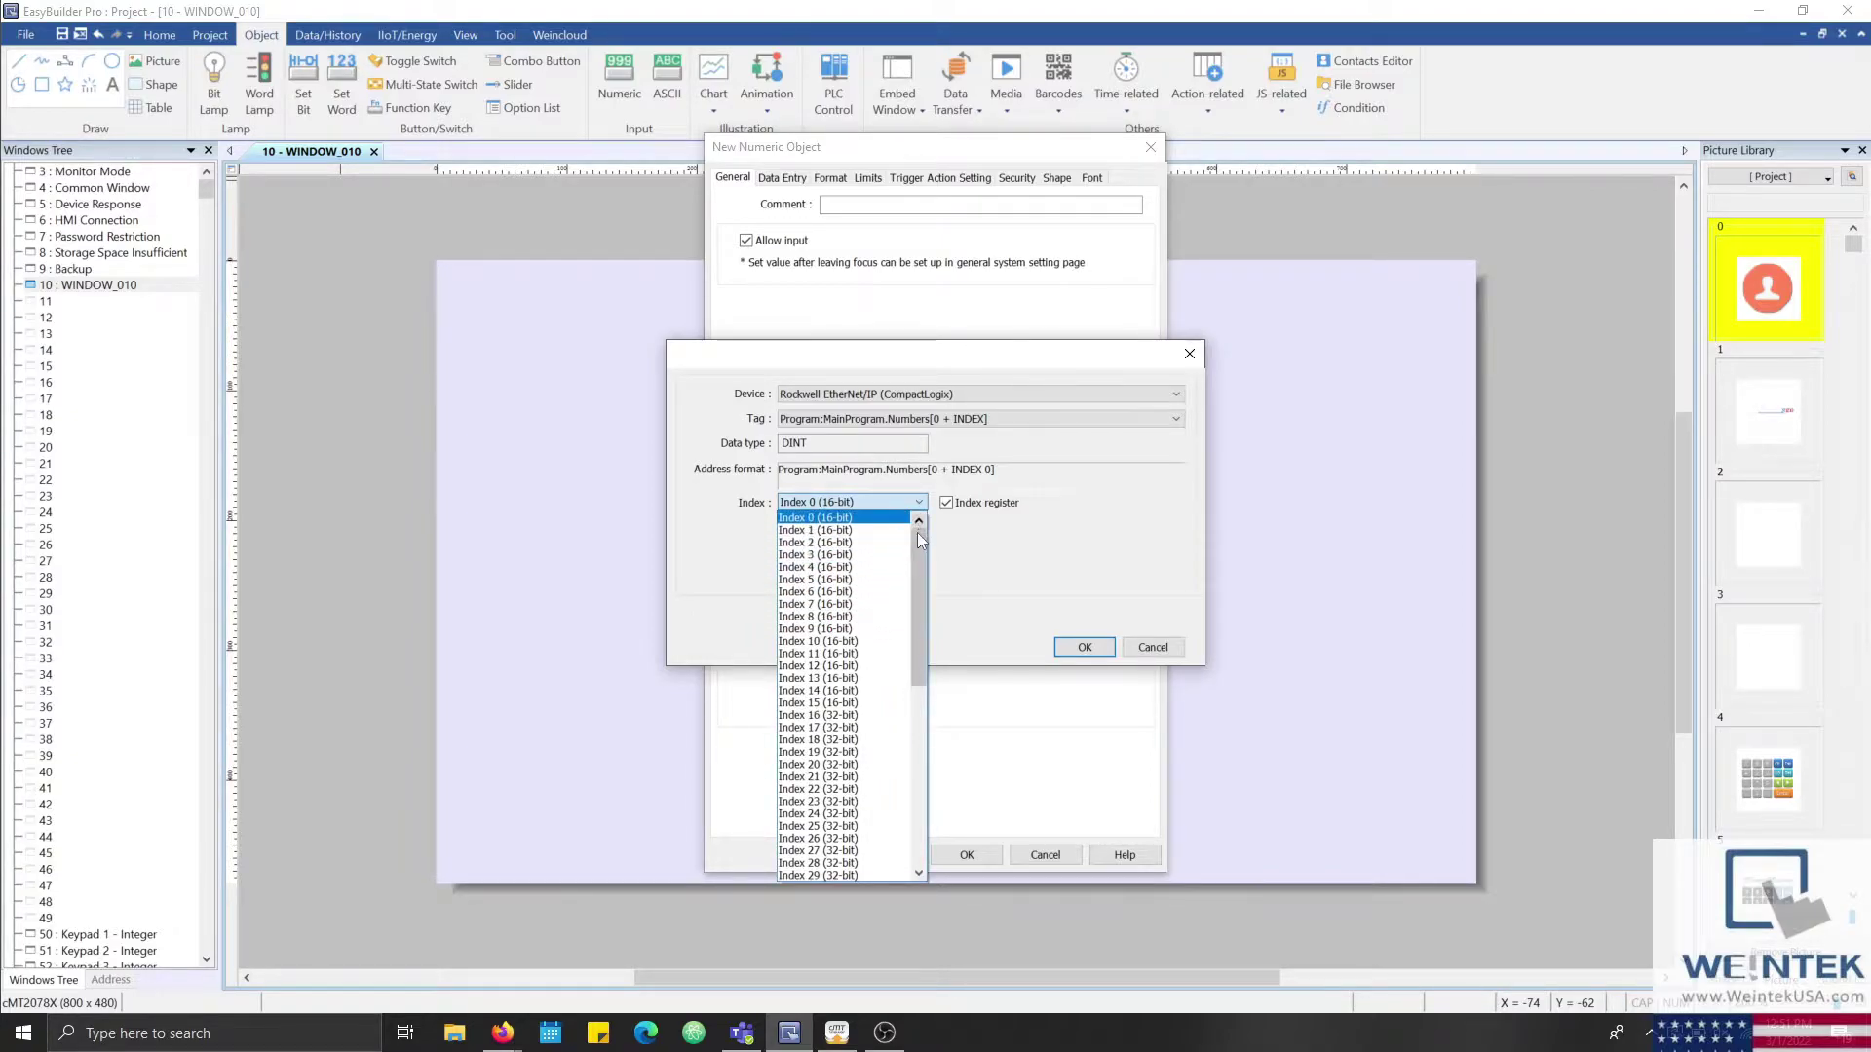
{"action": "left_click_drag", "start_coordinate": [916, 535], "coordinate": [931, 584]}
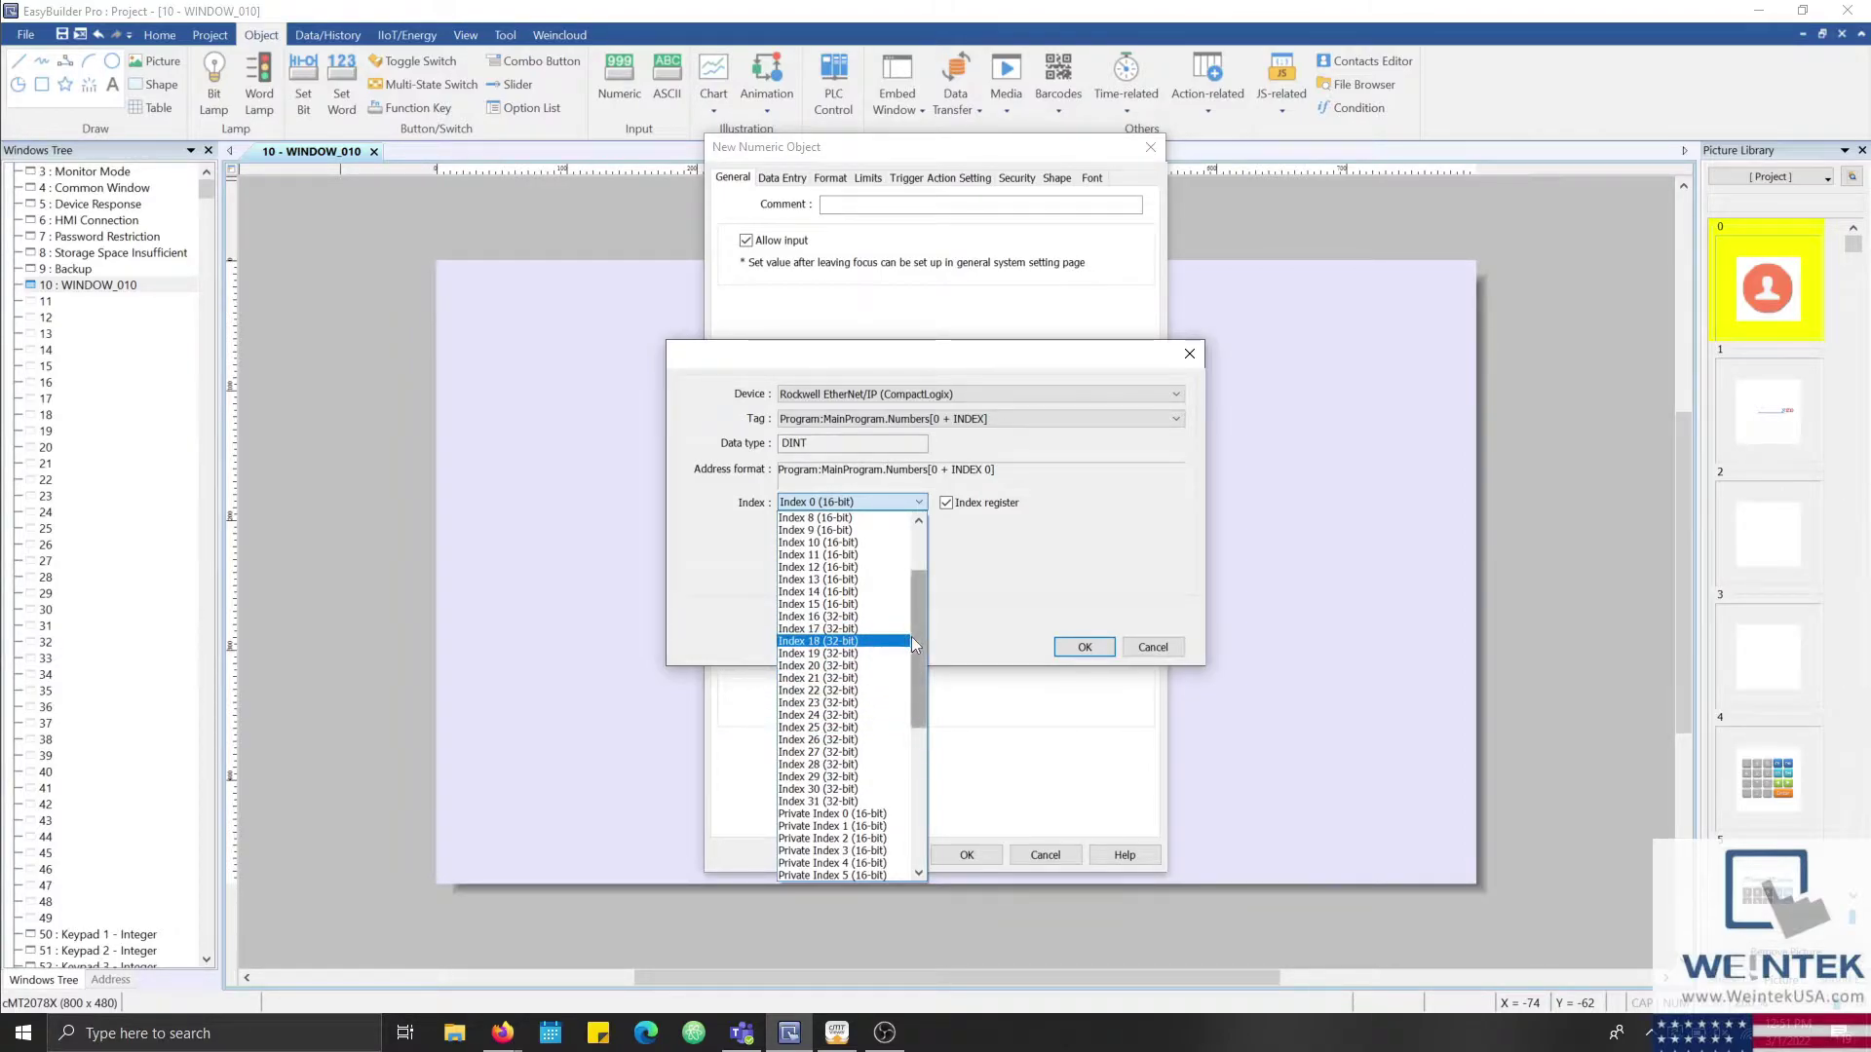
{"action": "scroll", "coordinate": [910, 635], "scroll_direction": "up", "scroll_amount": 3}
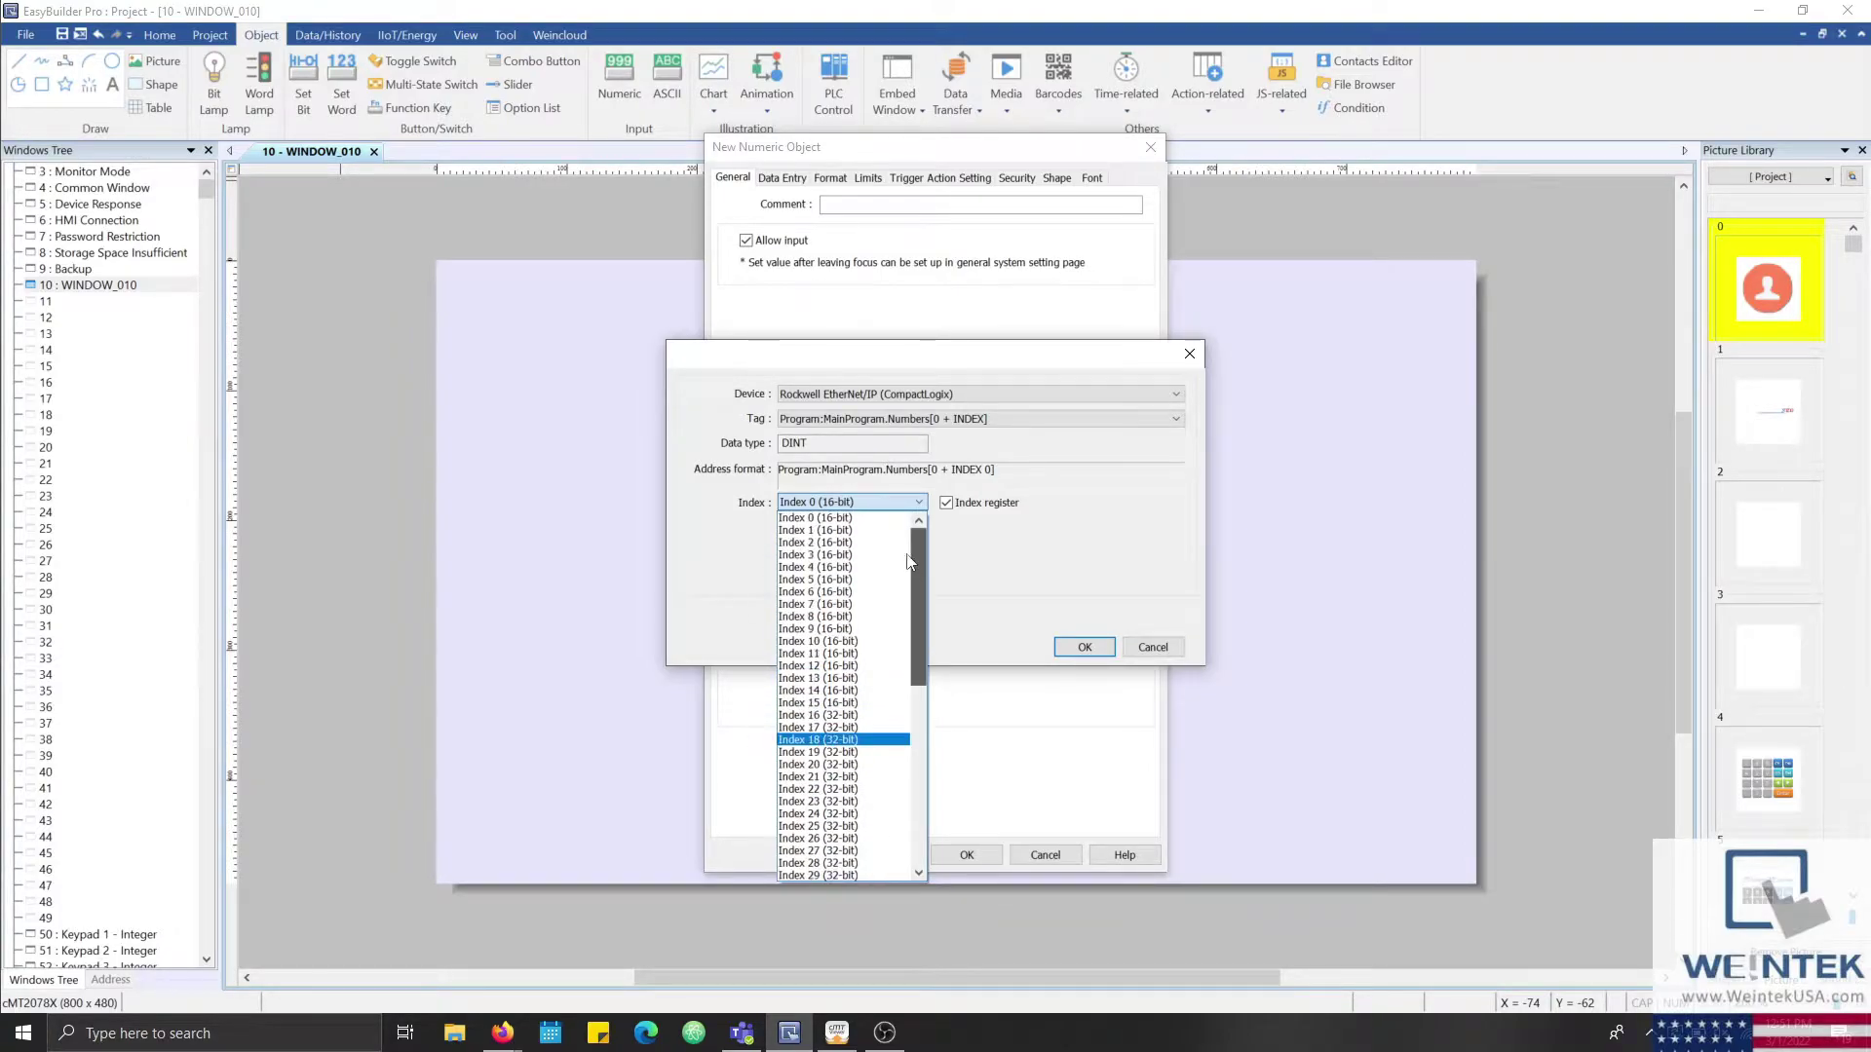
{"action": "left_click", "coordinate": [967, 531]}
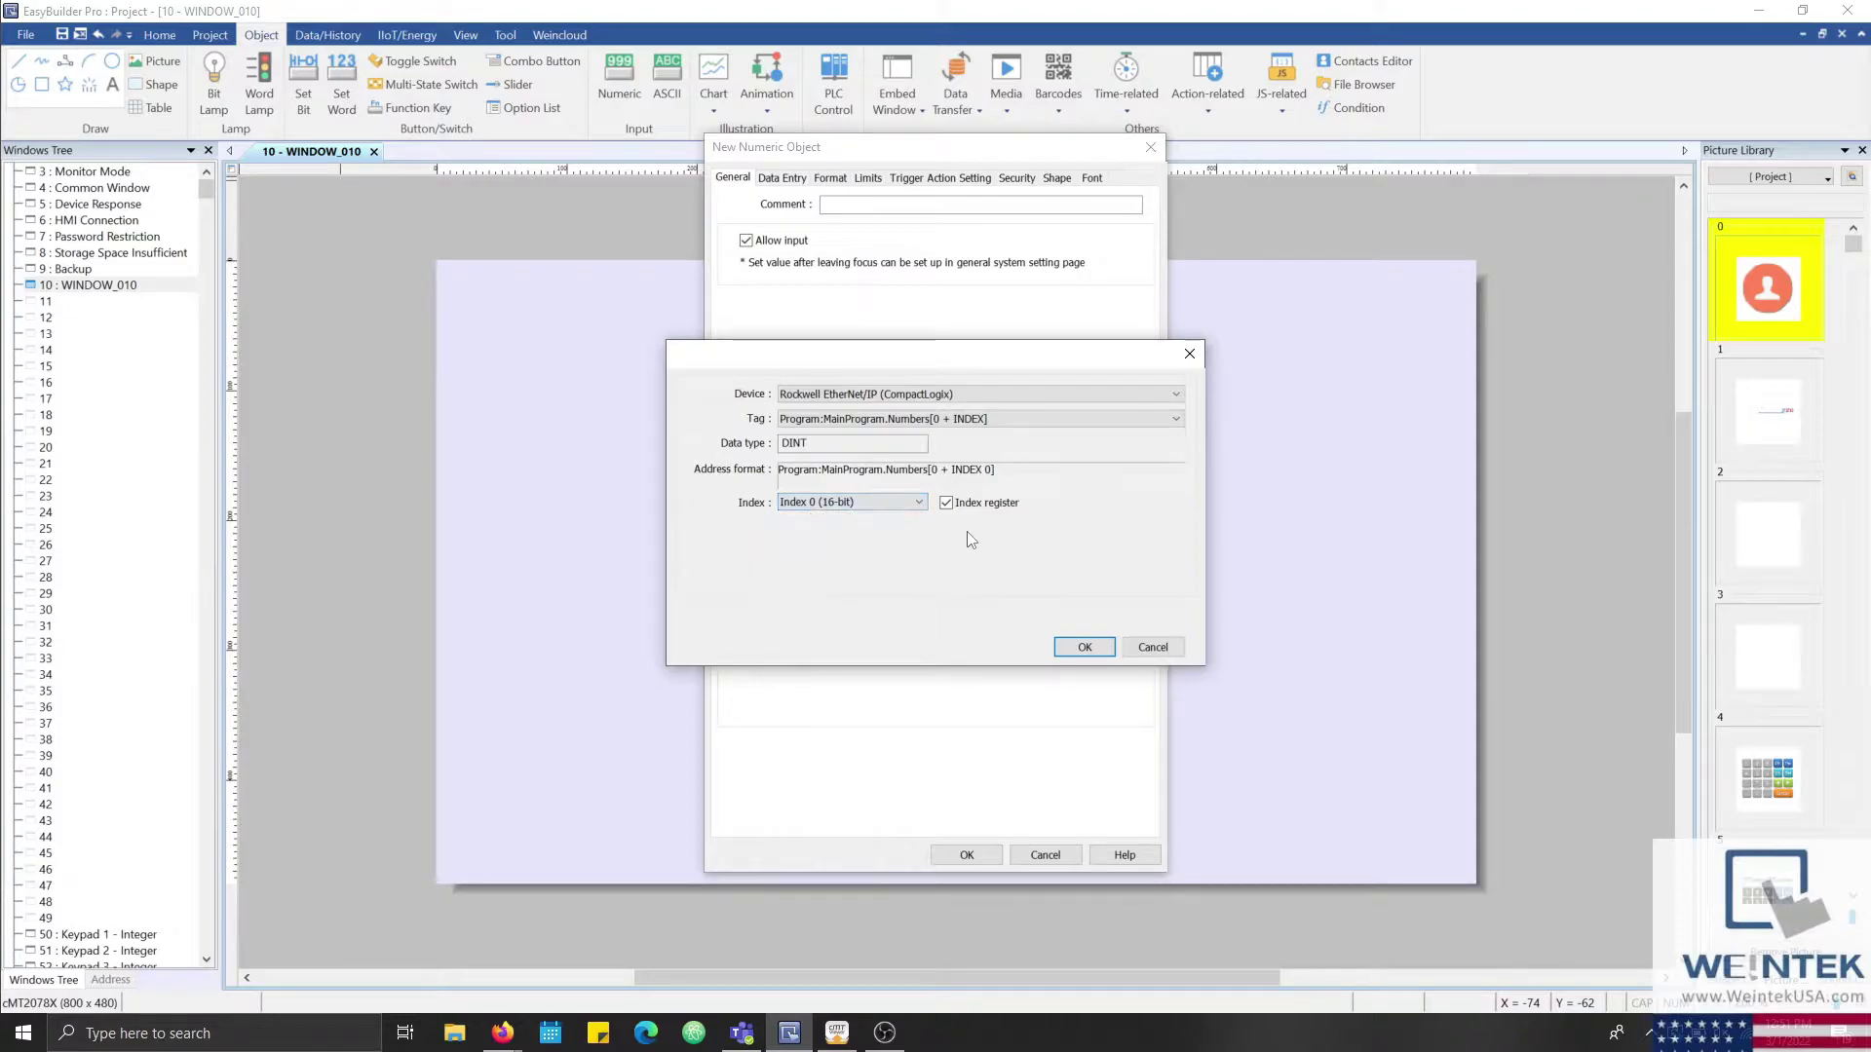
{"action": "left_click", "coordinate": [1083, 646]}
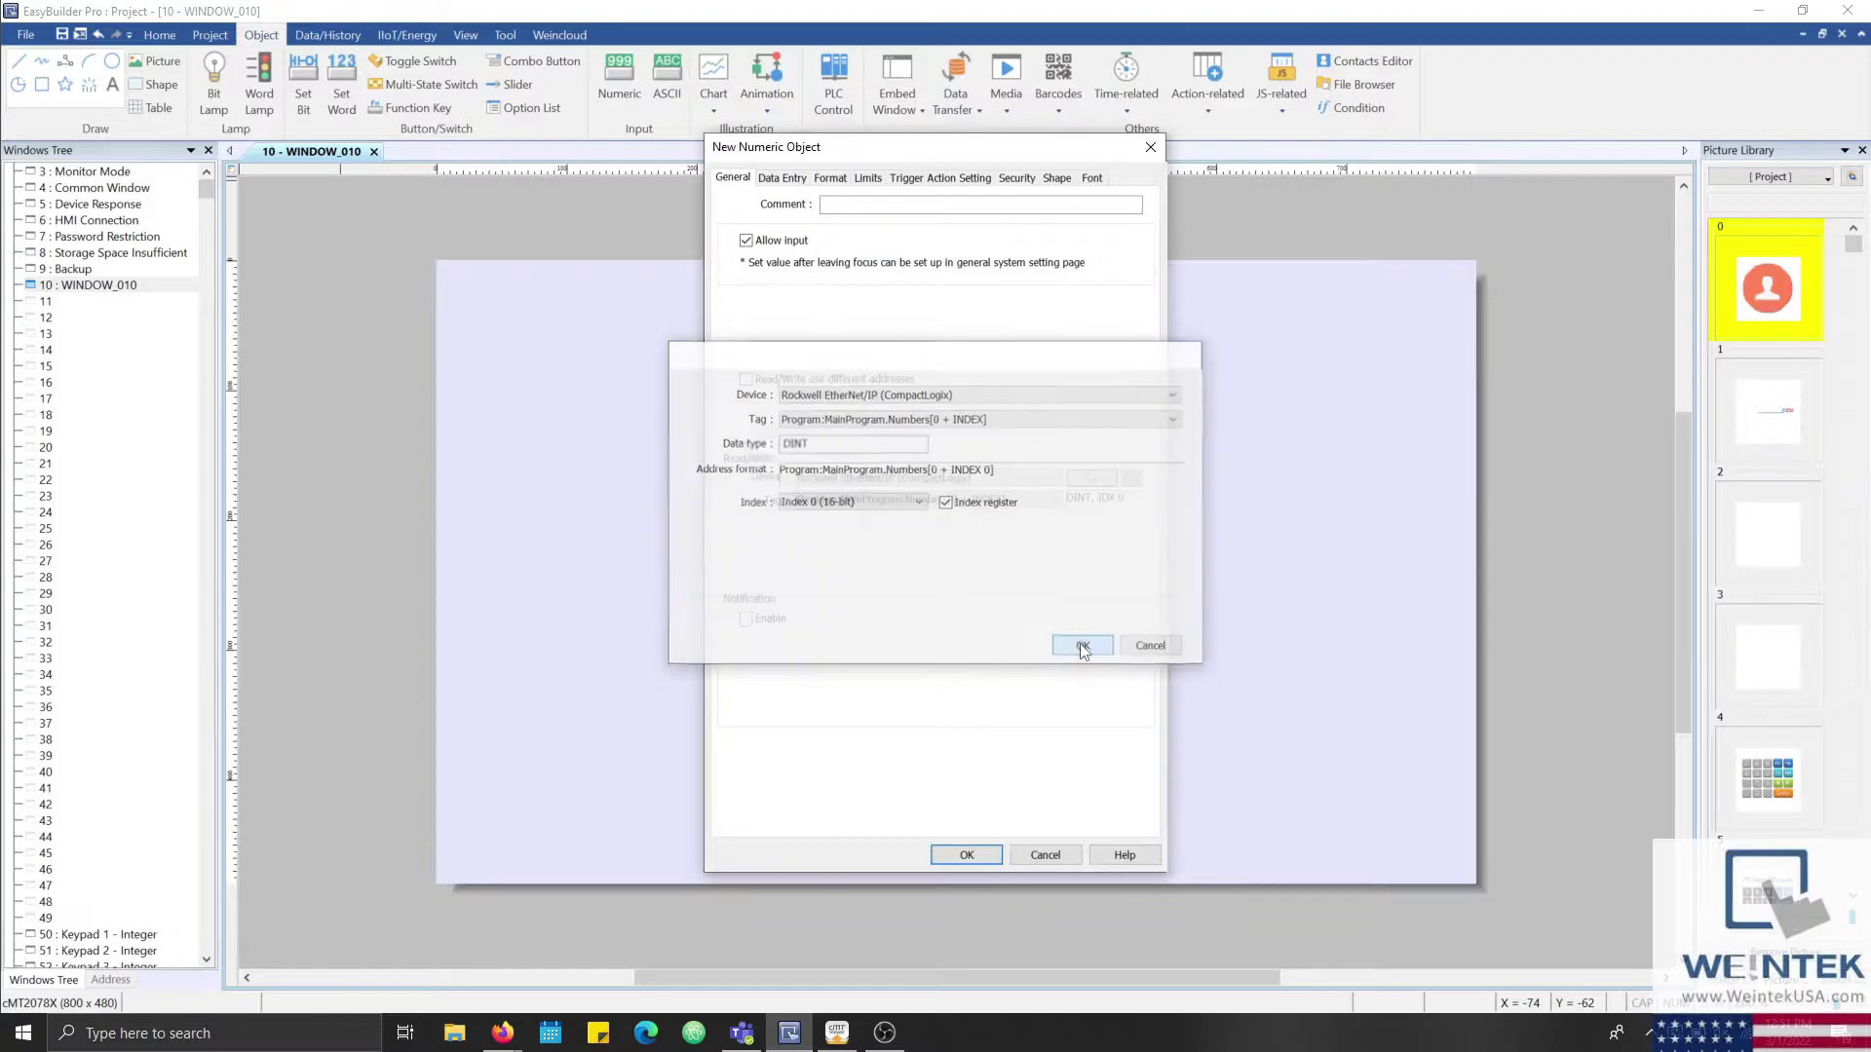
Confirm the numeric object and place it on WINDOW_010 as NE_0.
{"action": "left_click", "coordinate": [967, 854]}
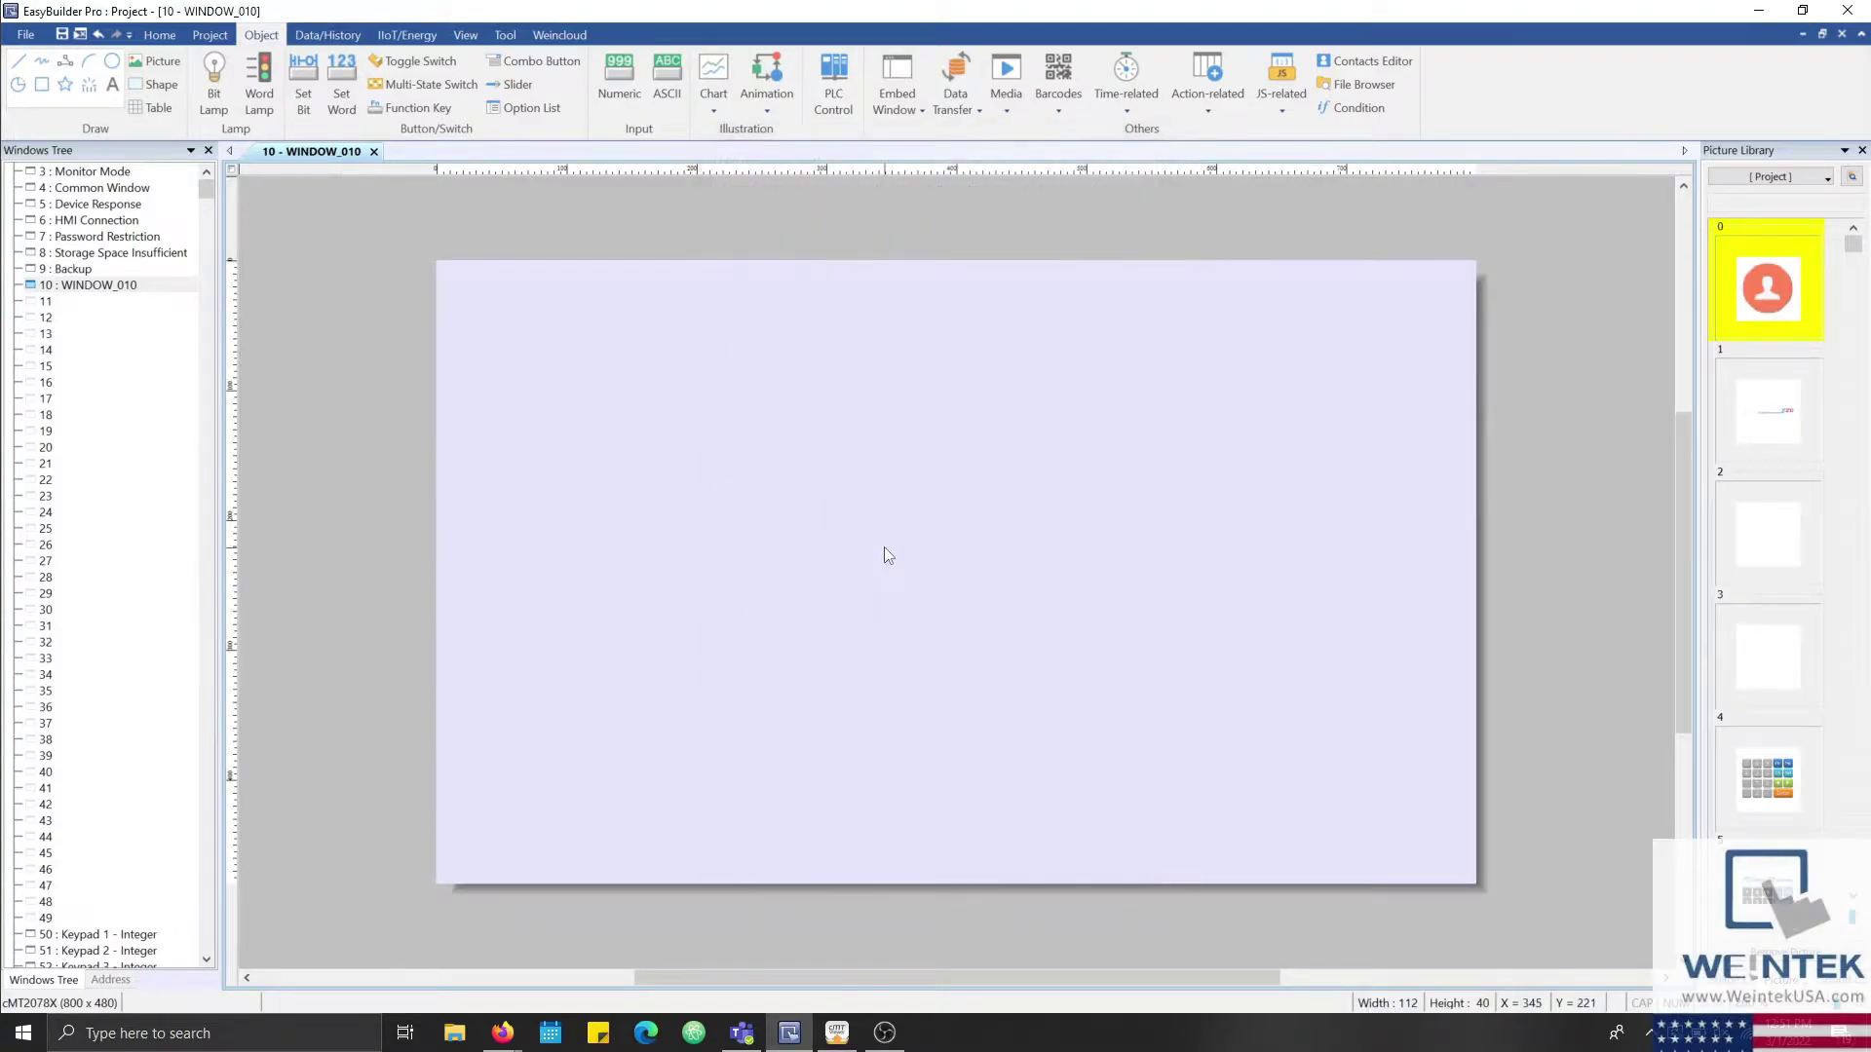
{"action": "left_click", "coordinate": [597, 582]}
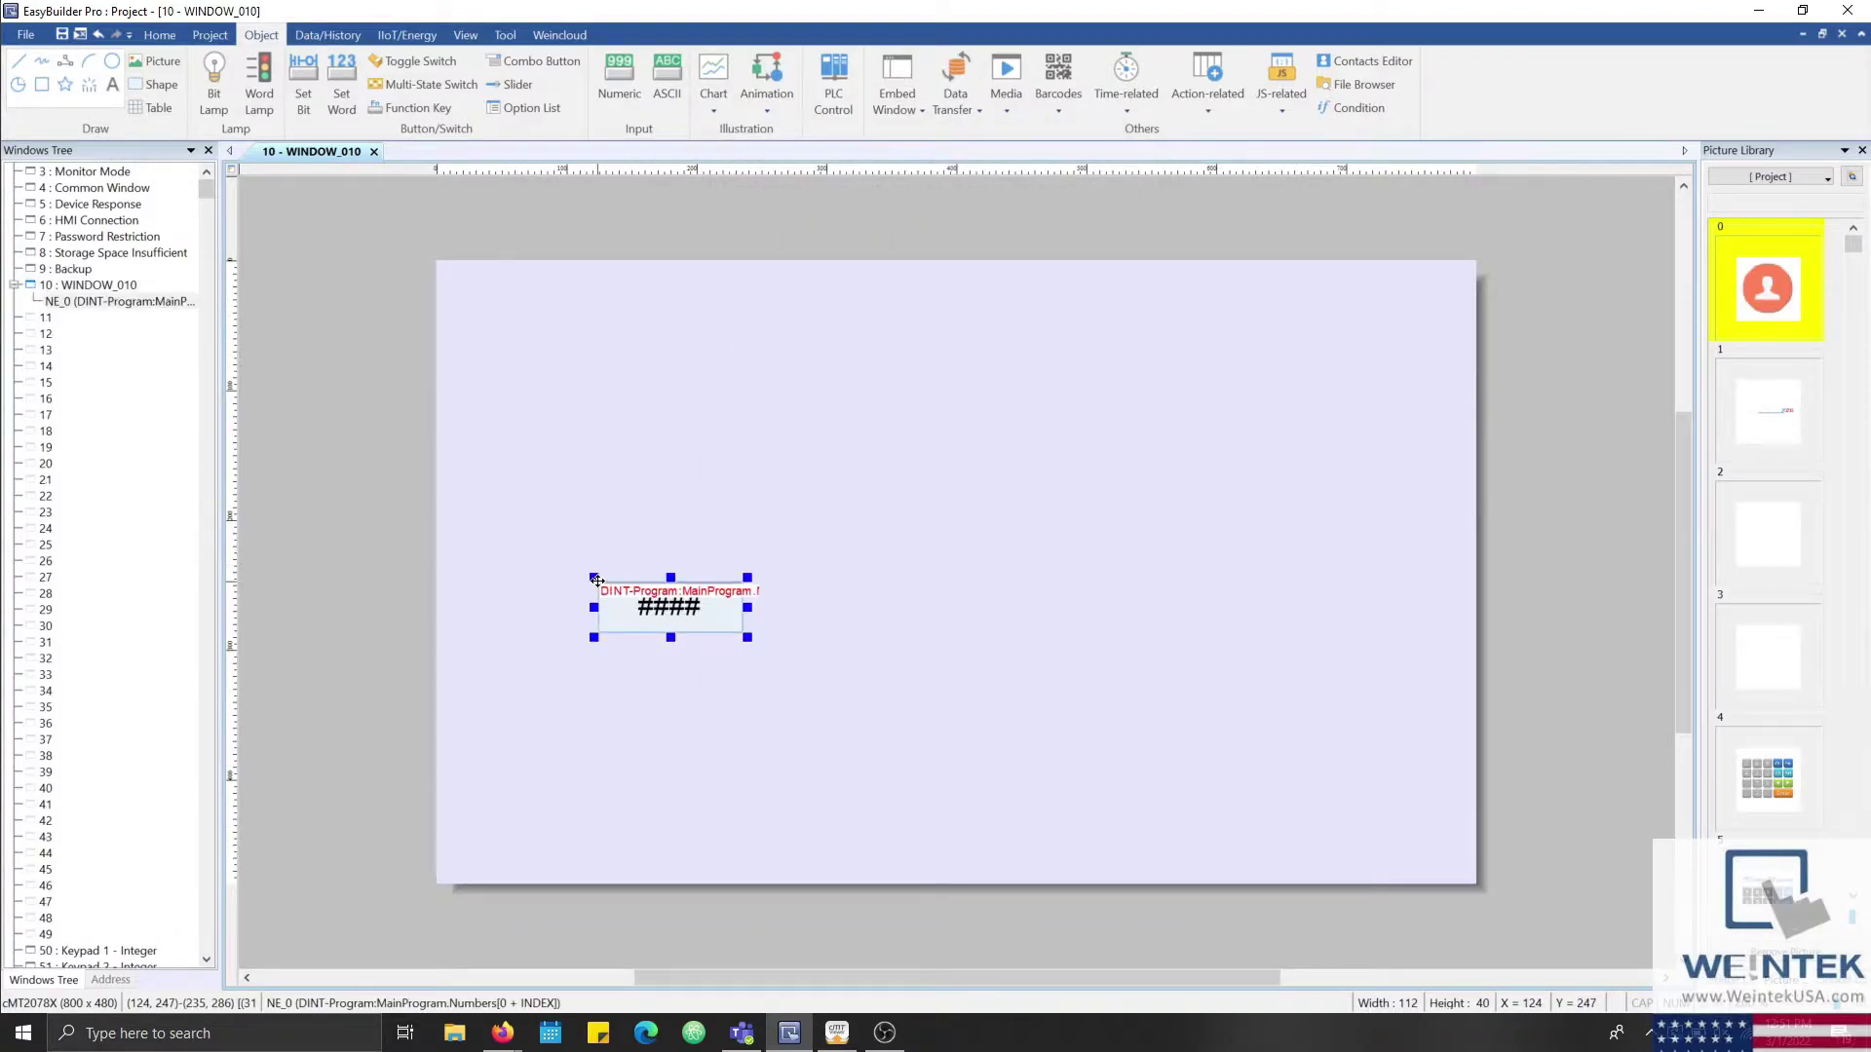
{"action": "left_click", "coordinate": [732, 529]}
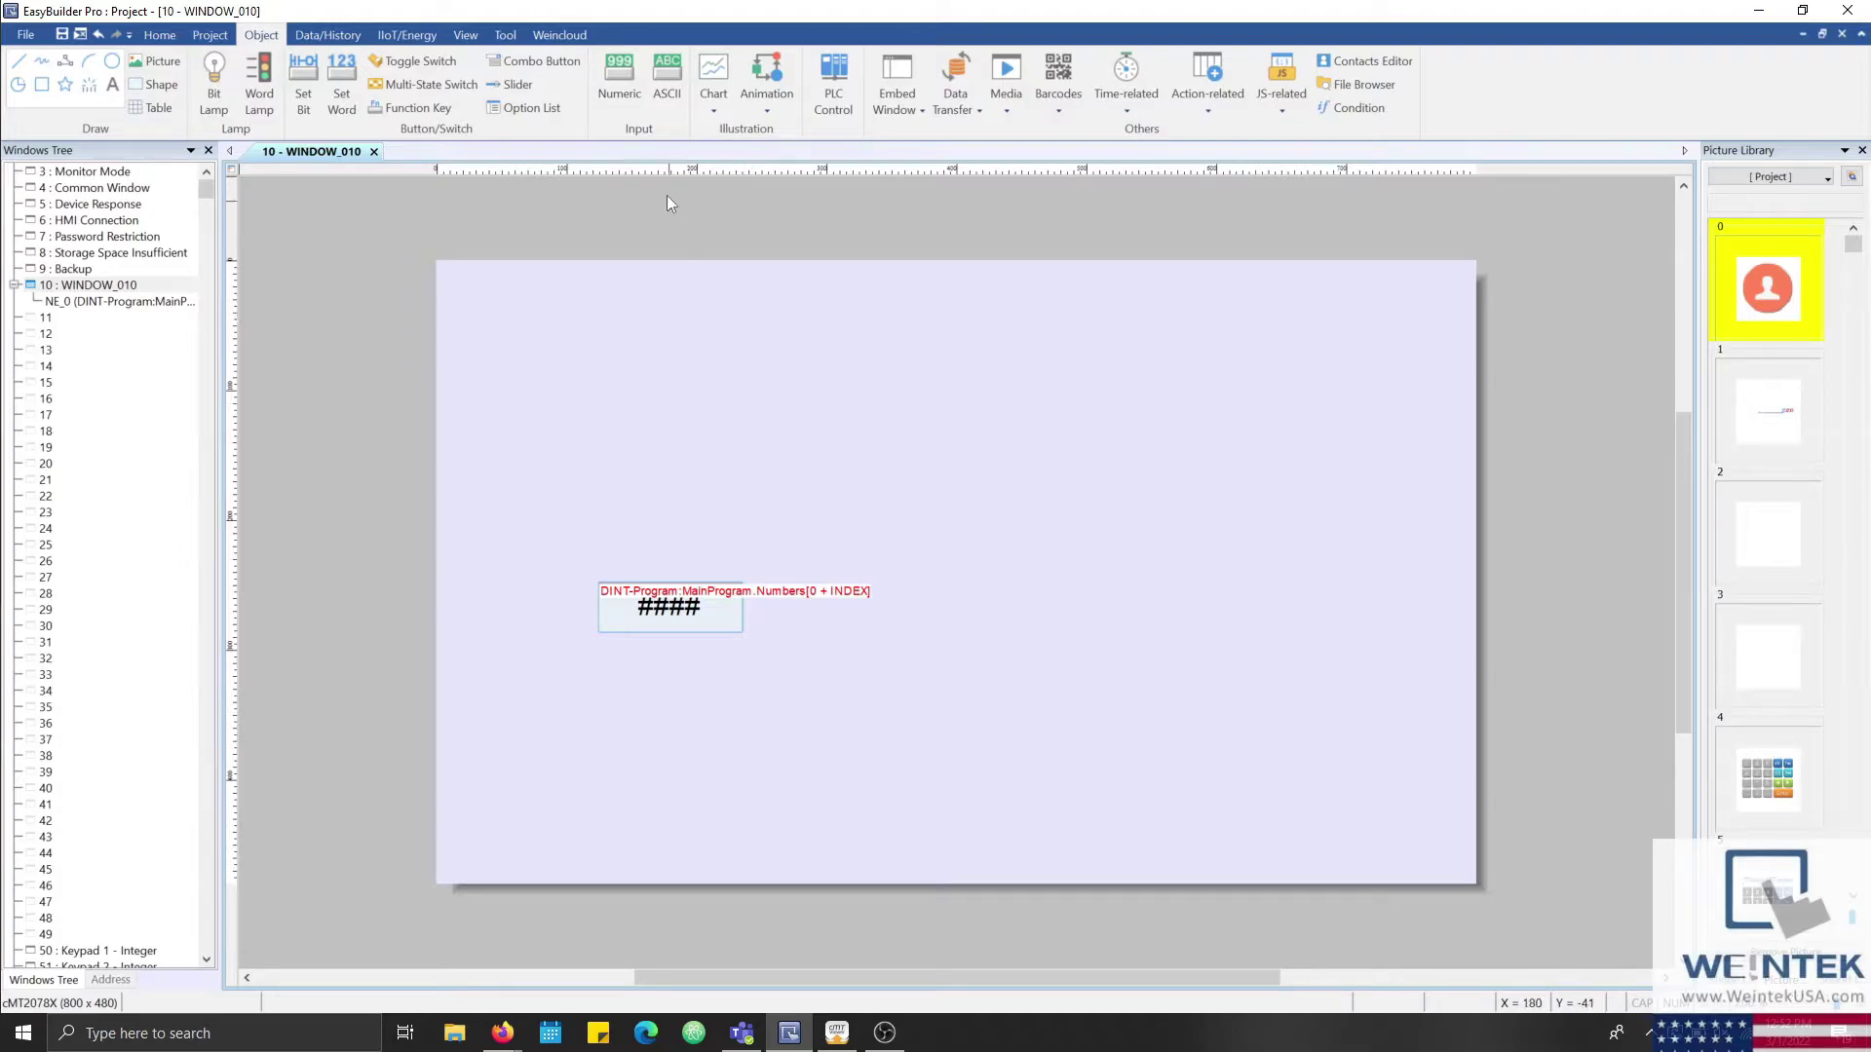
Add a second numeric object on Local HMI system tag LW-9200 (16bit, index 0) below the first.
{"action": "left_click", "coordinate": [632, 96]}
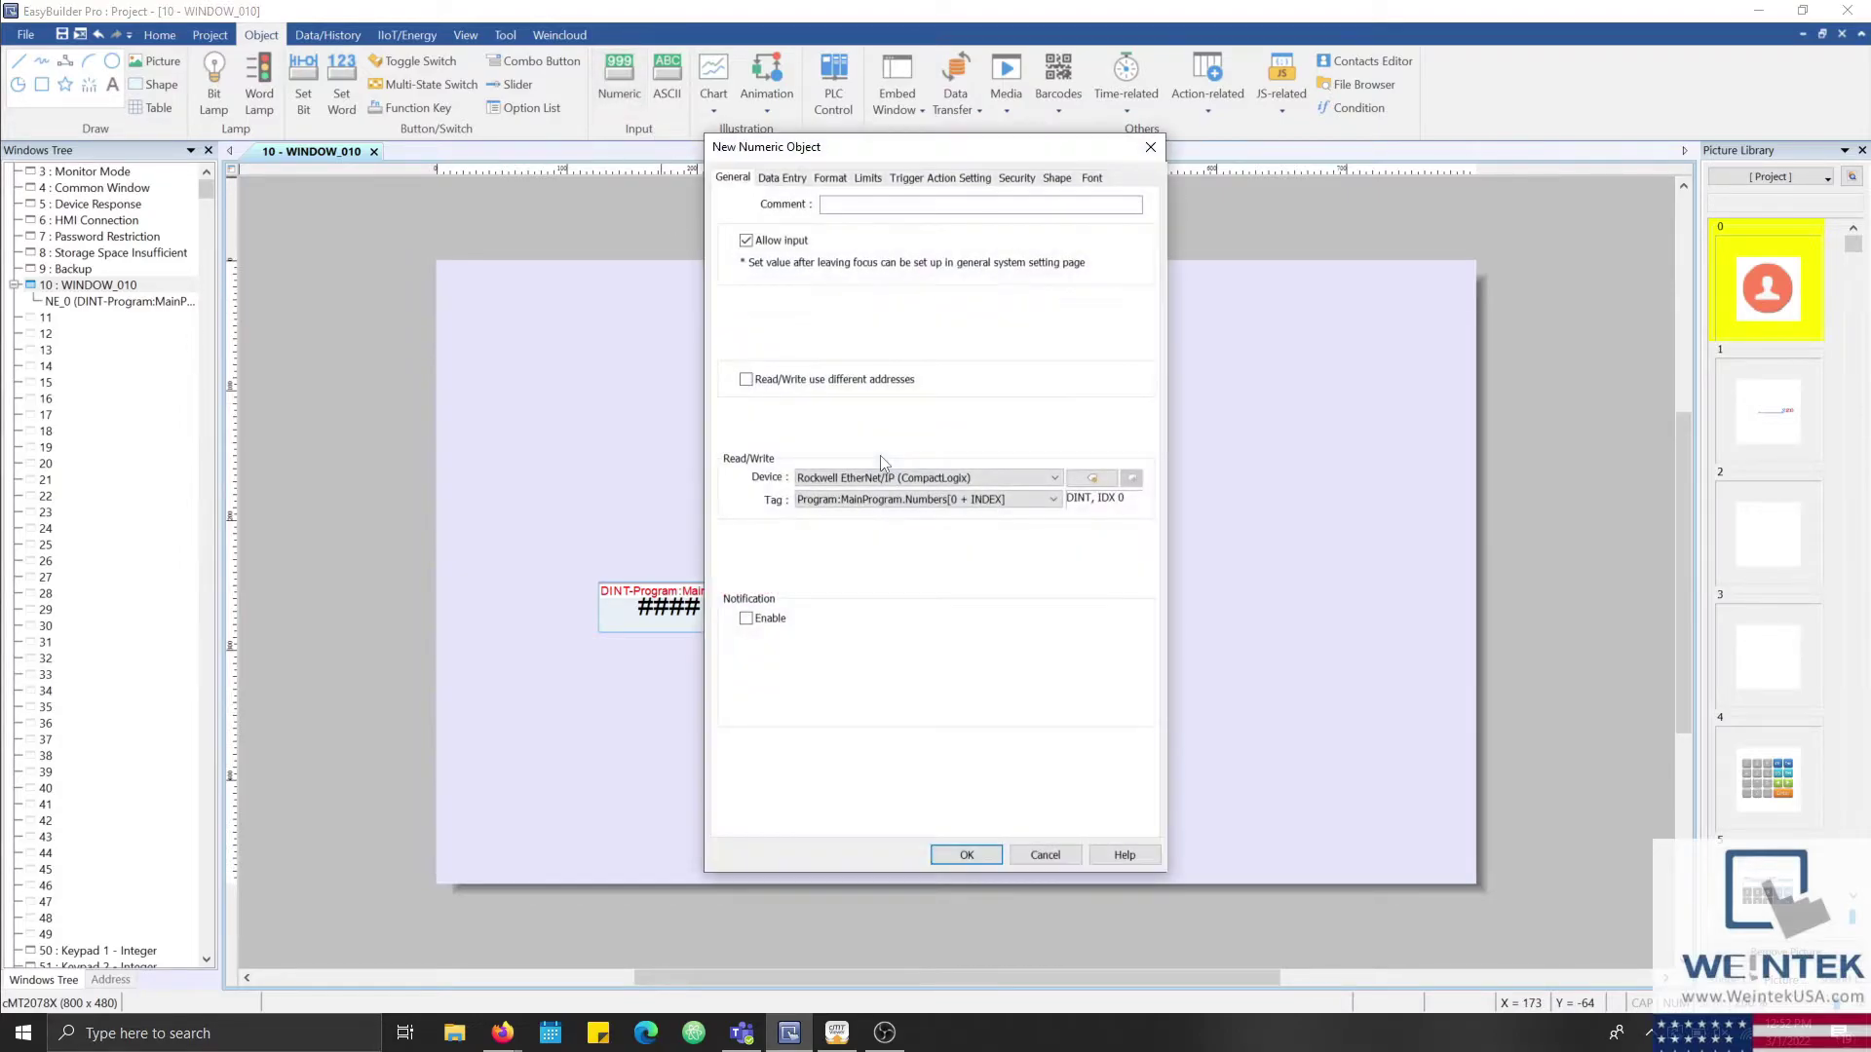
{"action": "left_click", "coordinate": [1090, 477]}
{"action": "left_click", "coordinate": [1045, 396]}
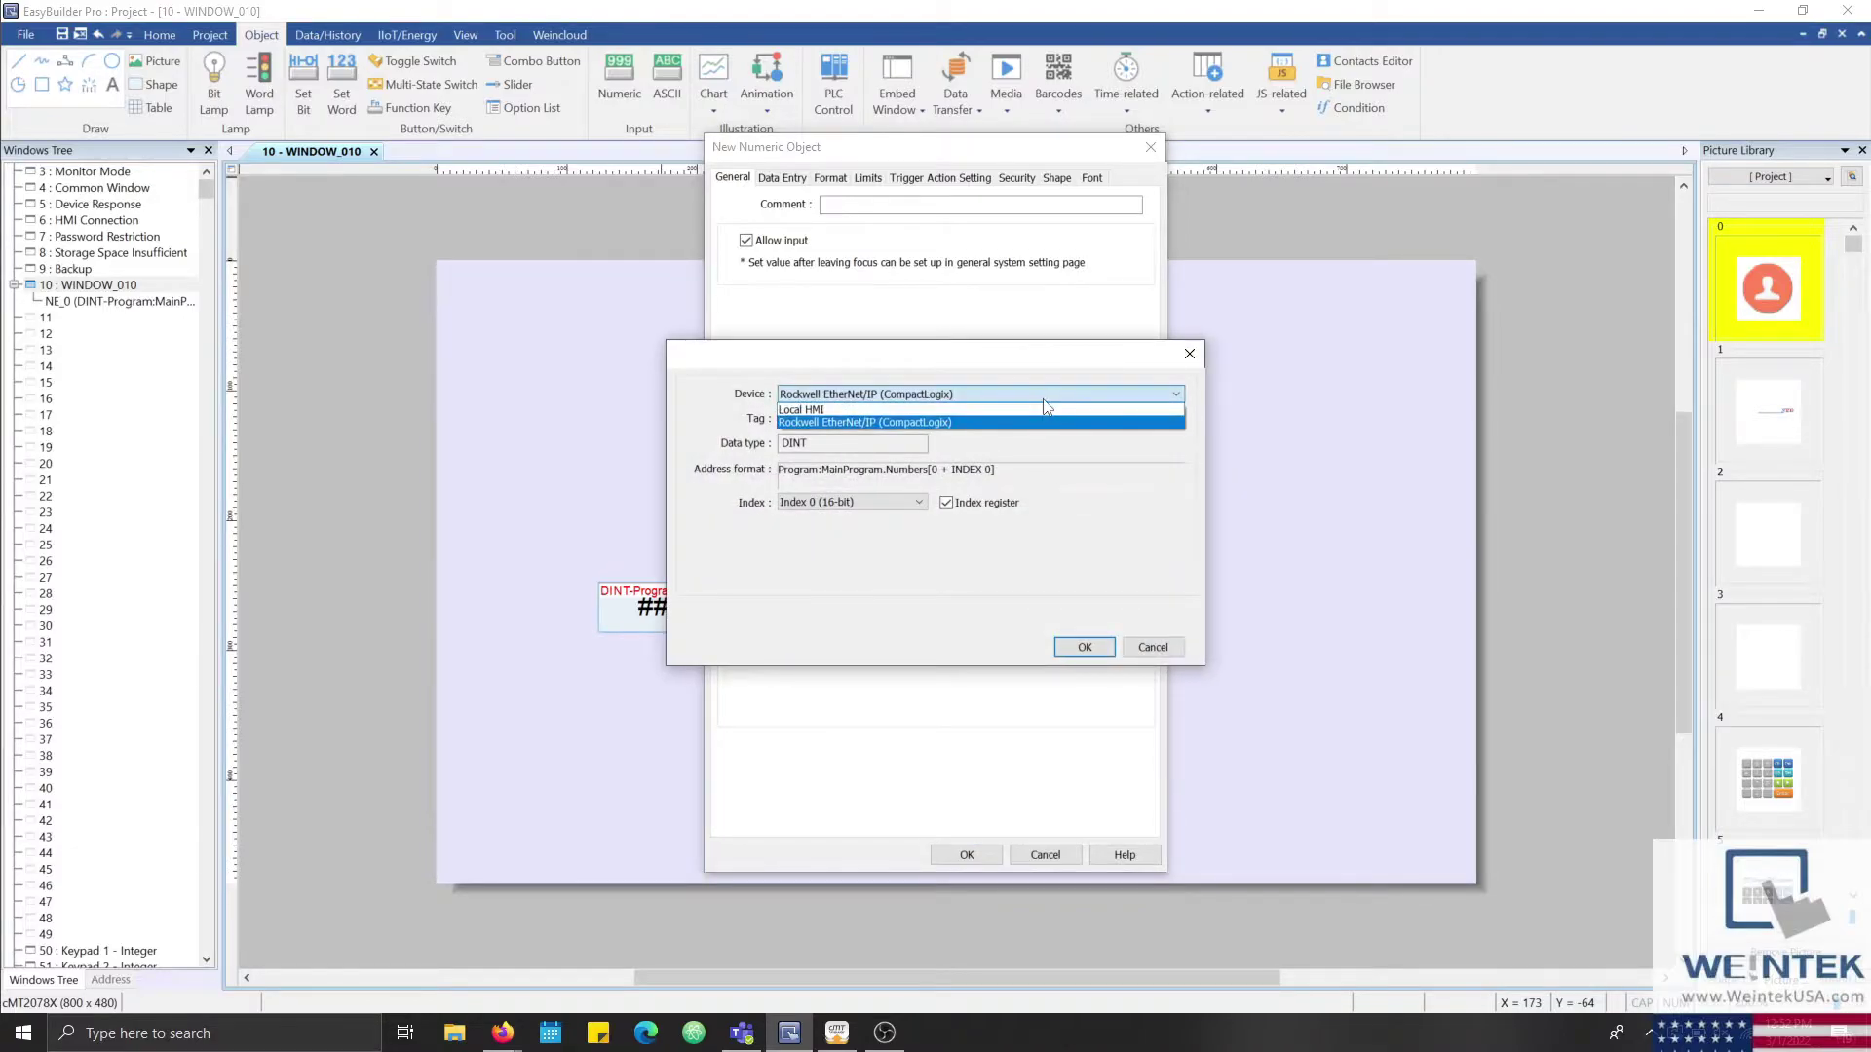
{"action": "left_click", "coordinate": [1043, 408]}
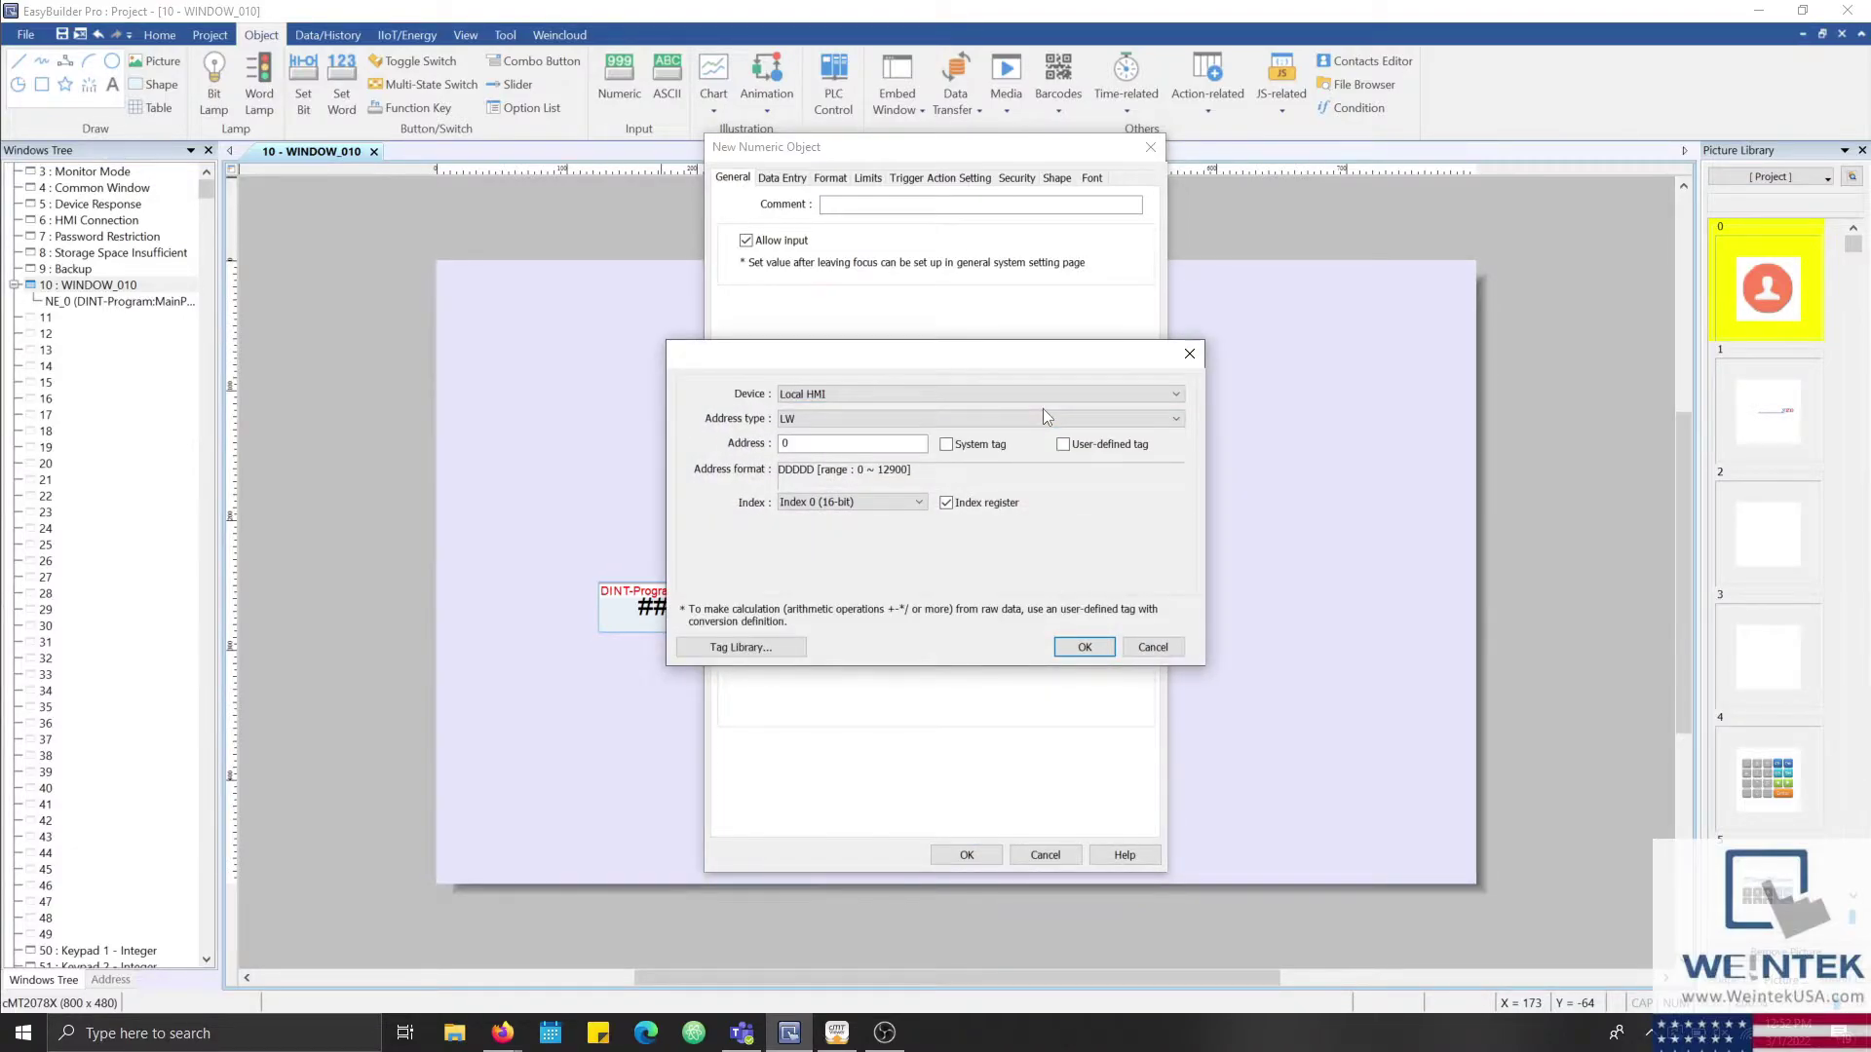
{"action": "left_click", "coordinate": [991, 502]}
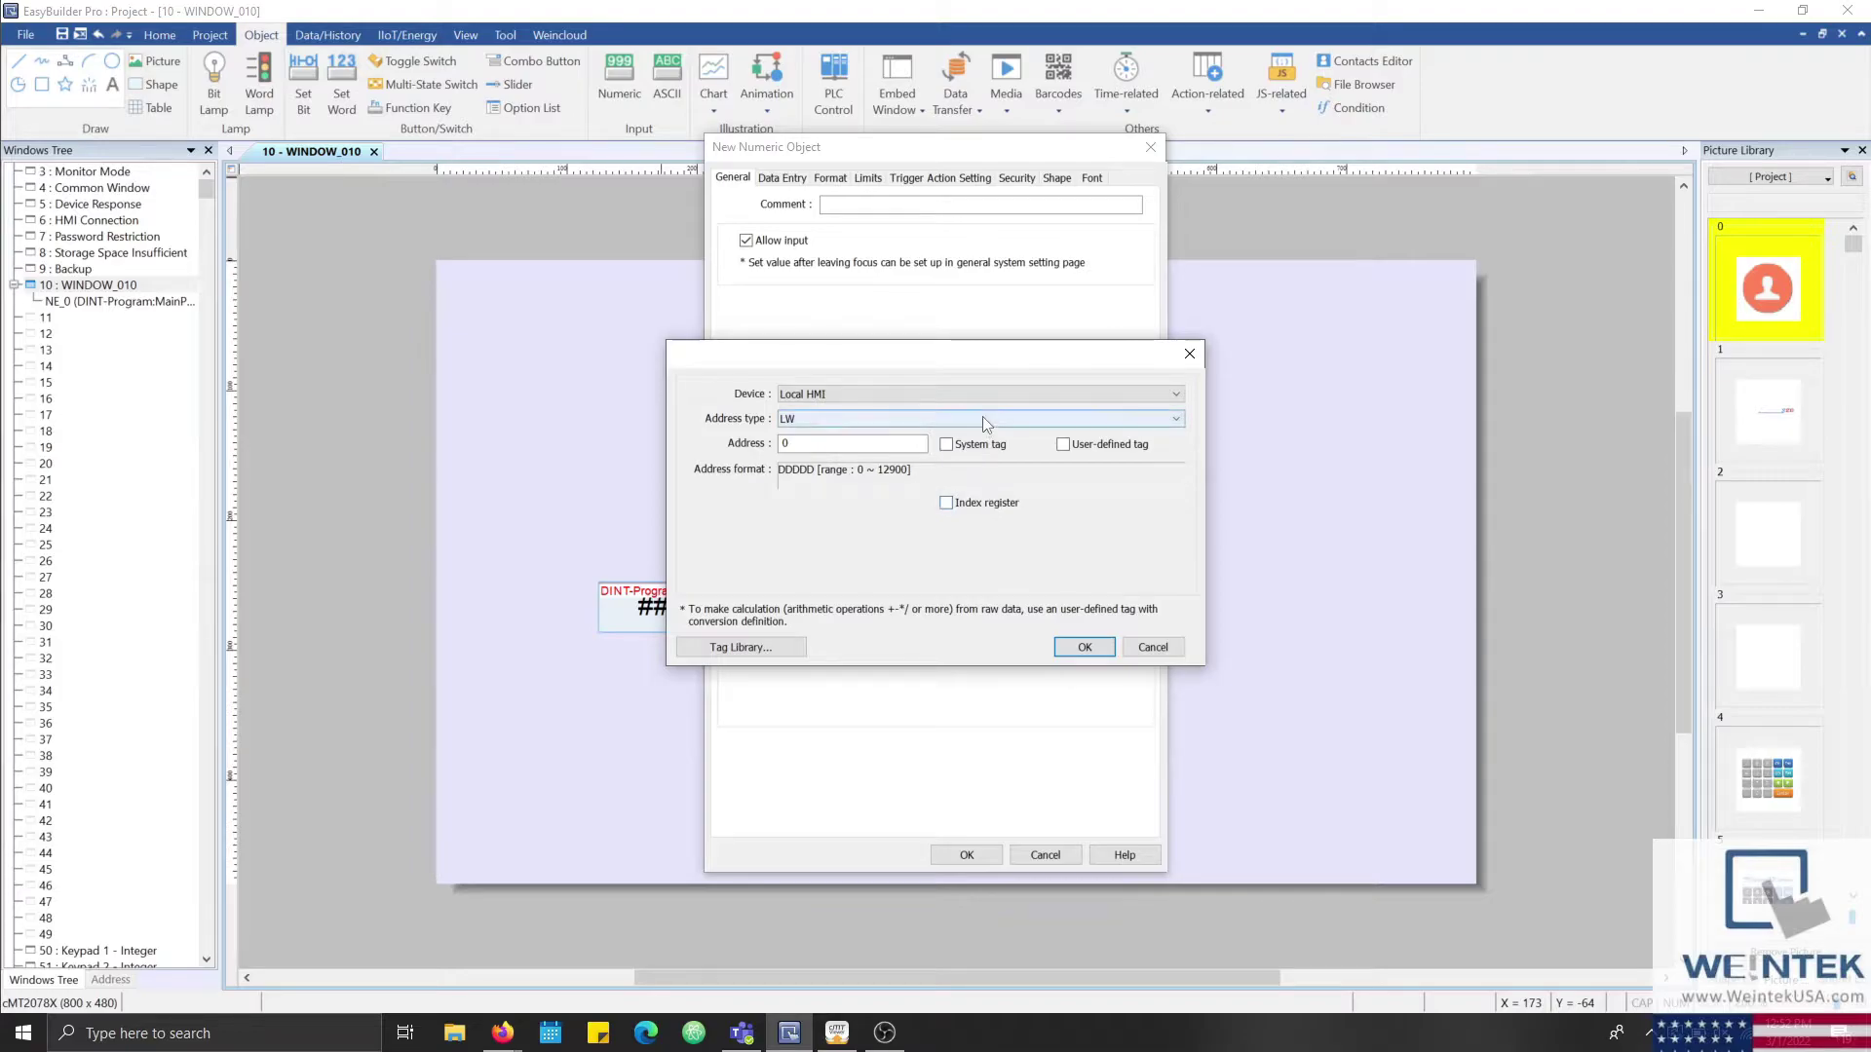
{"action": "left_click", "coordinate": [967, 446]}
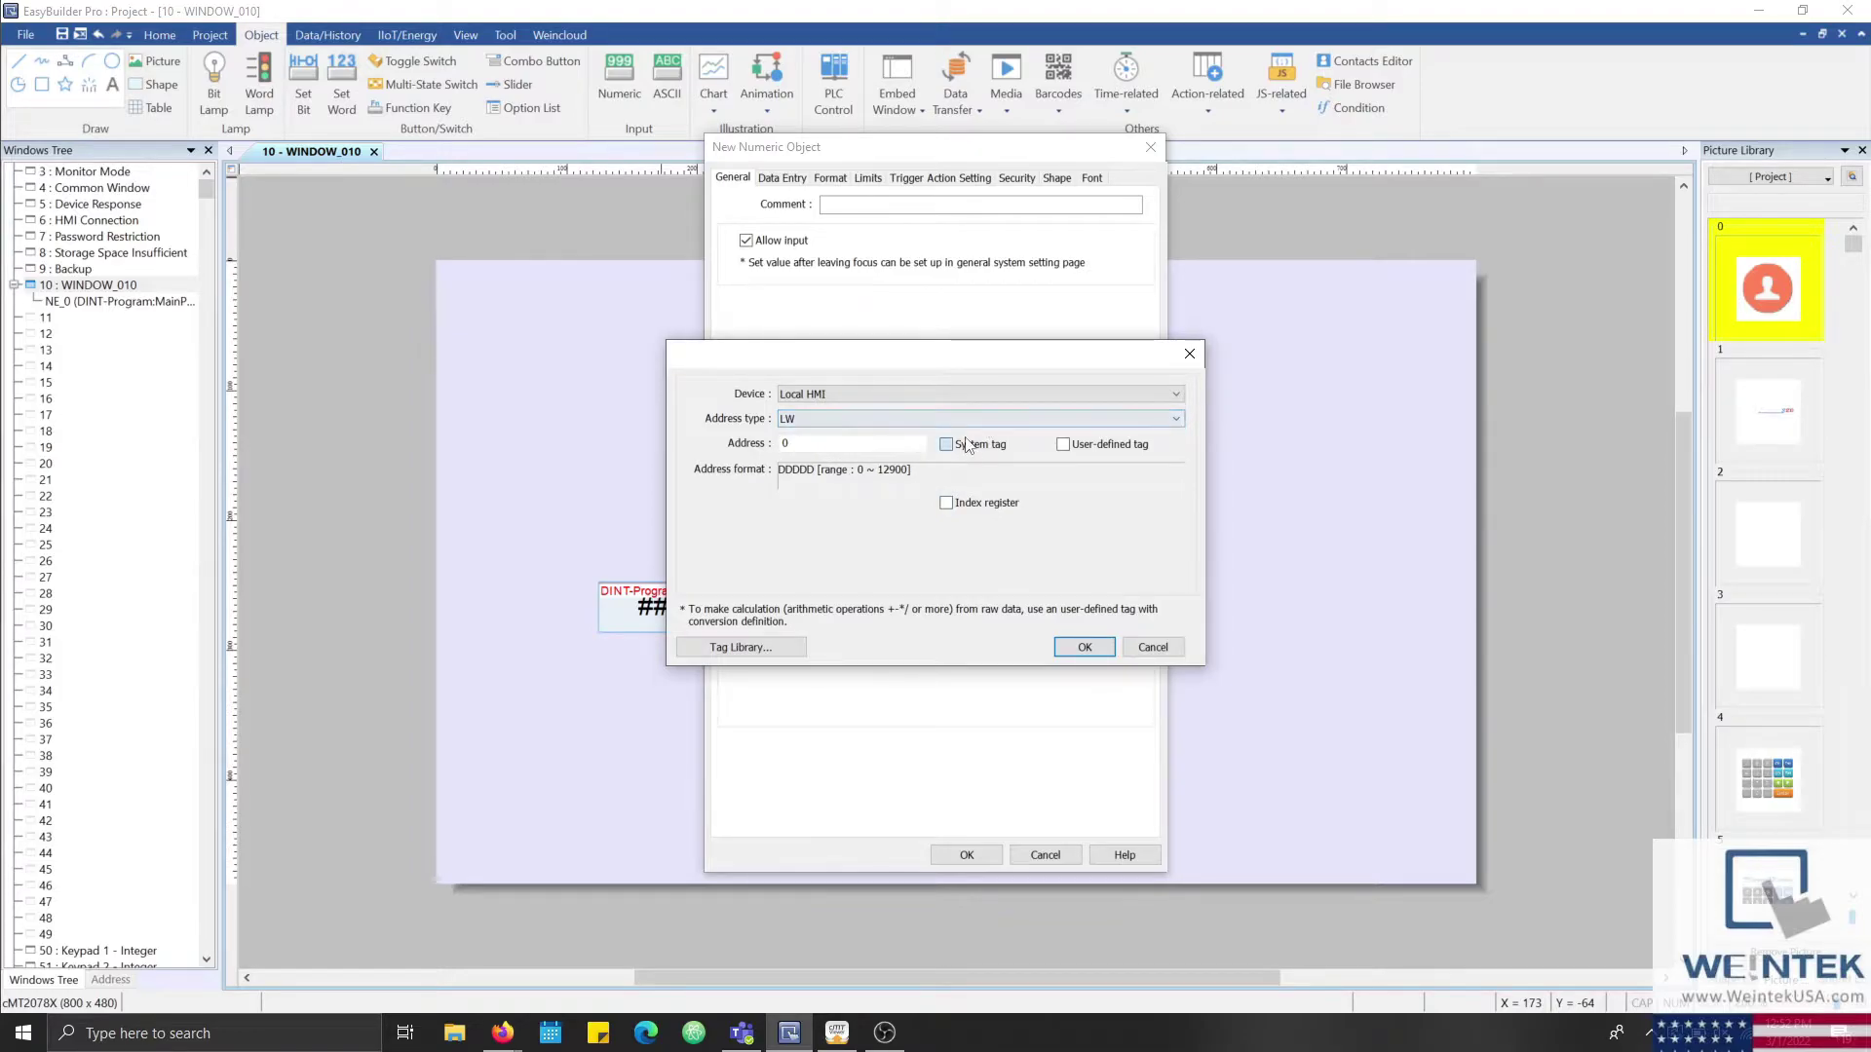
{"action": "left_click", "coordinate": [967, 419]}
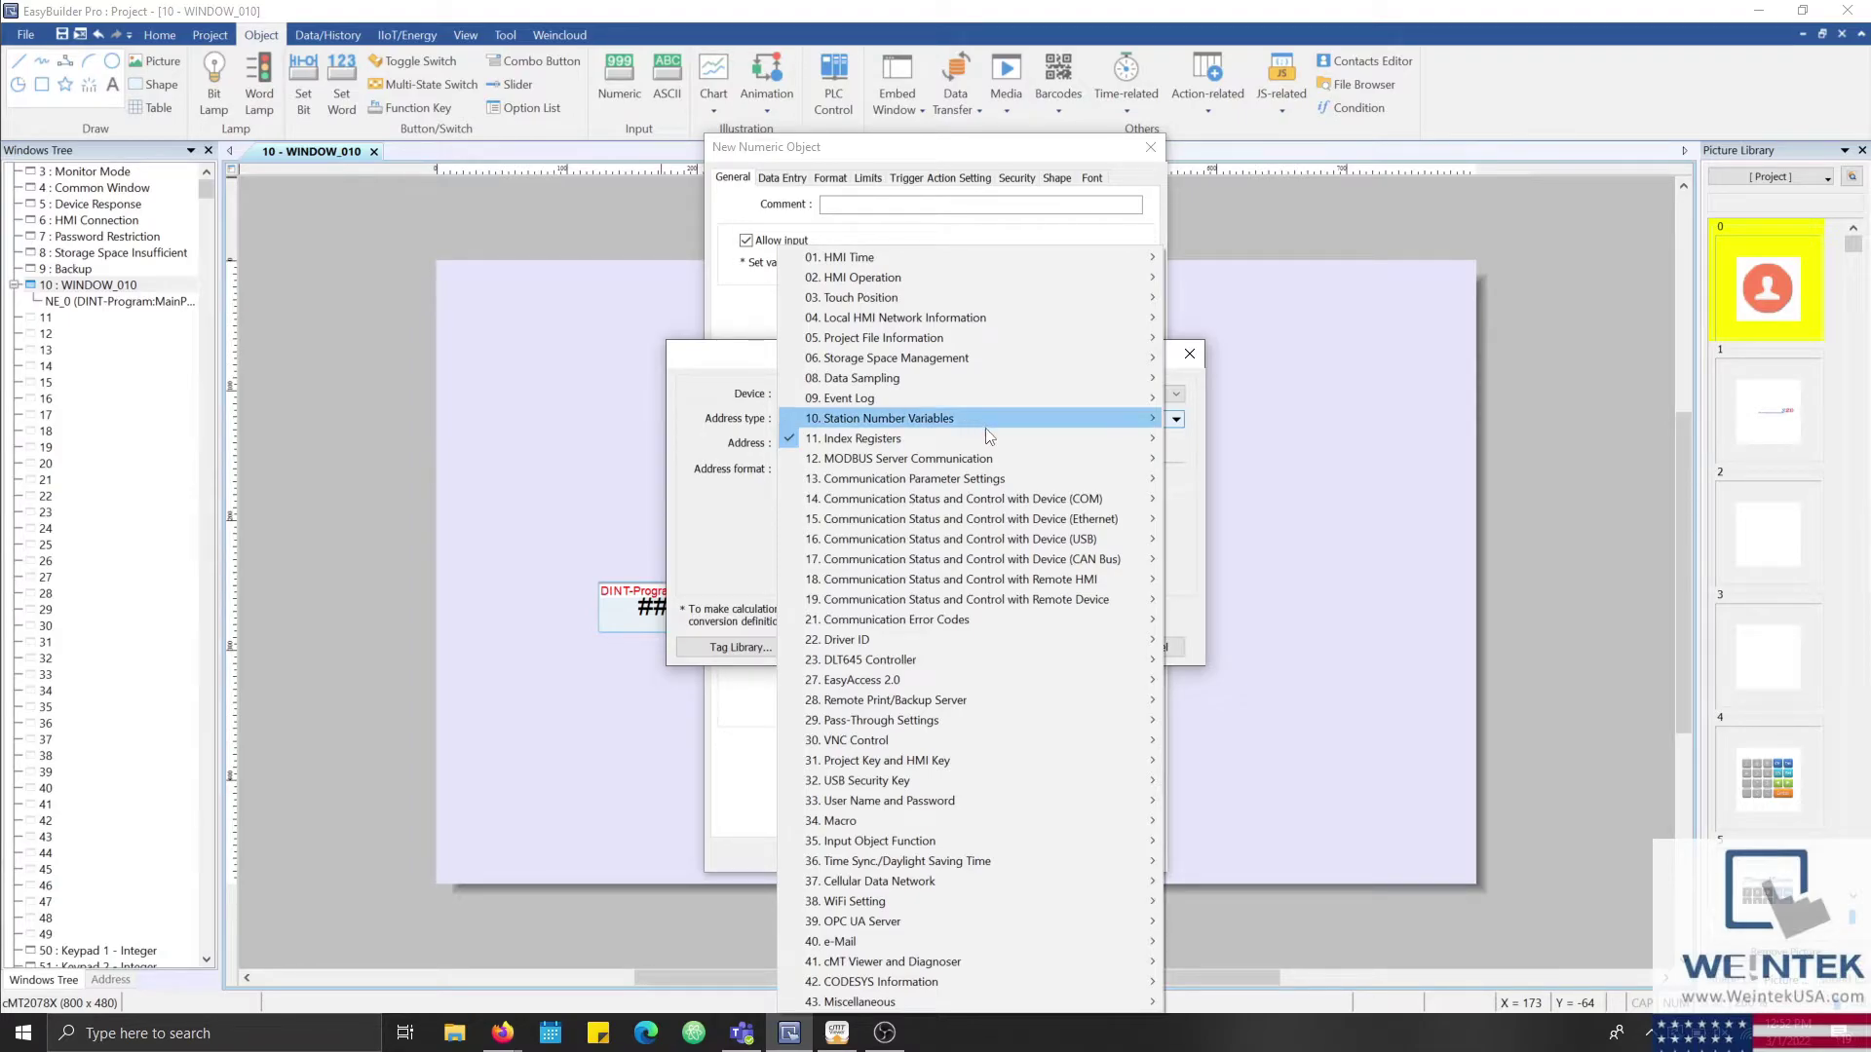
{"action": "mouse_move", "coordinate": [1014, 464]}
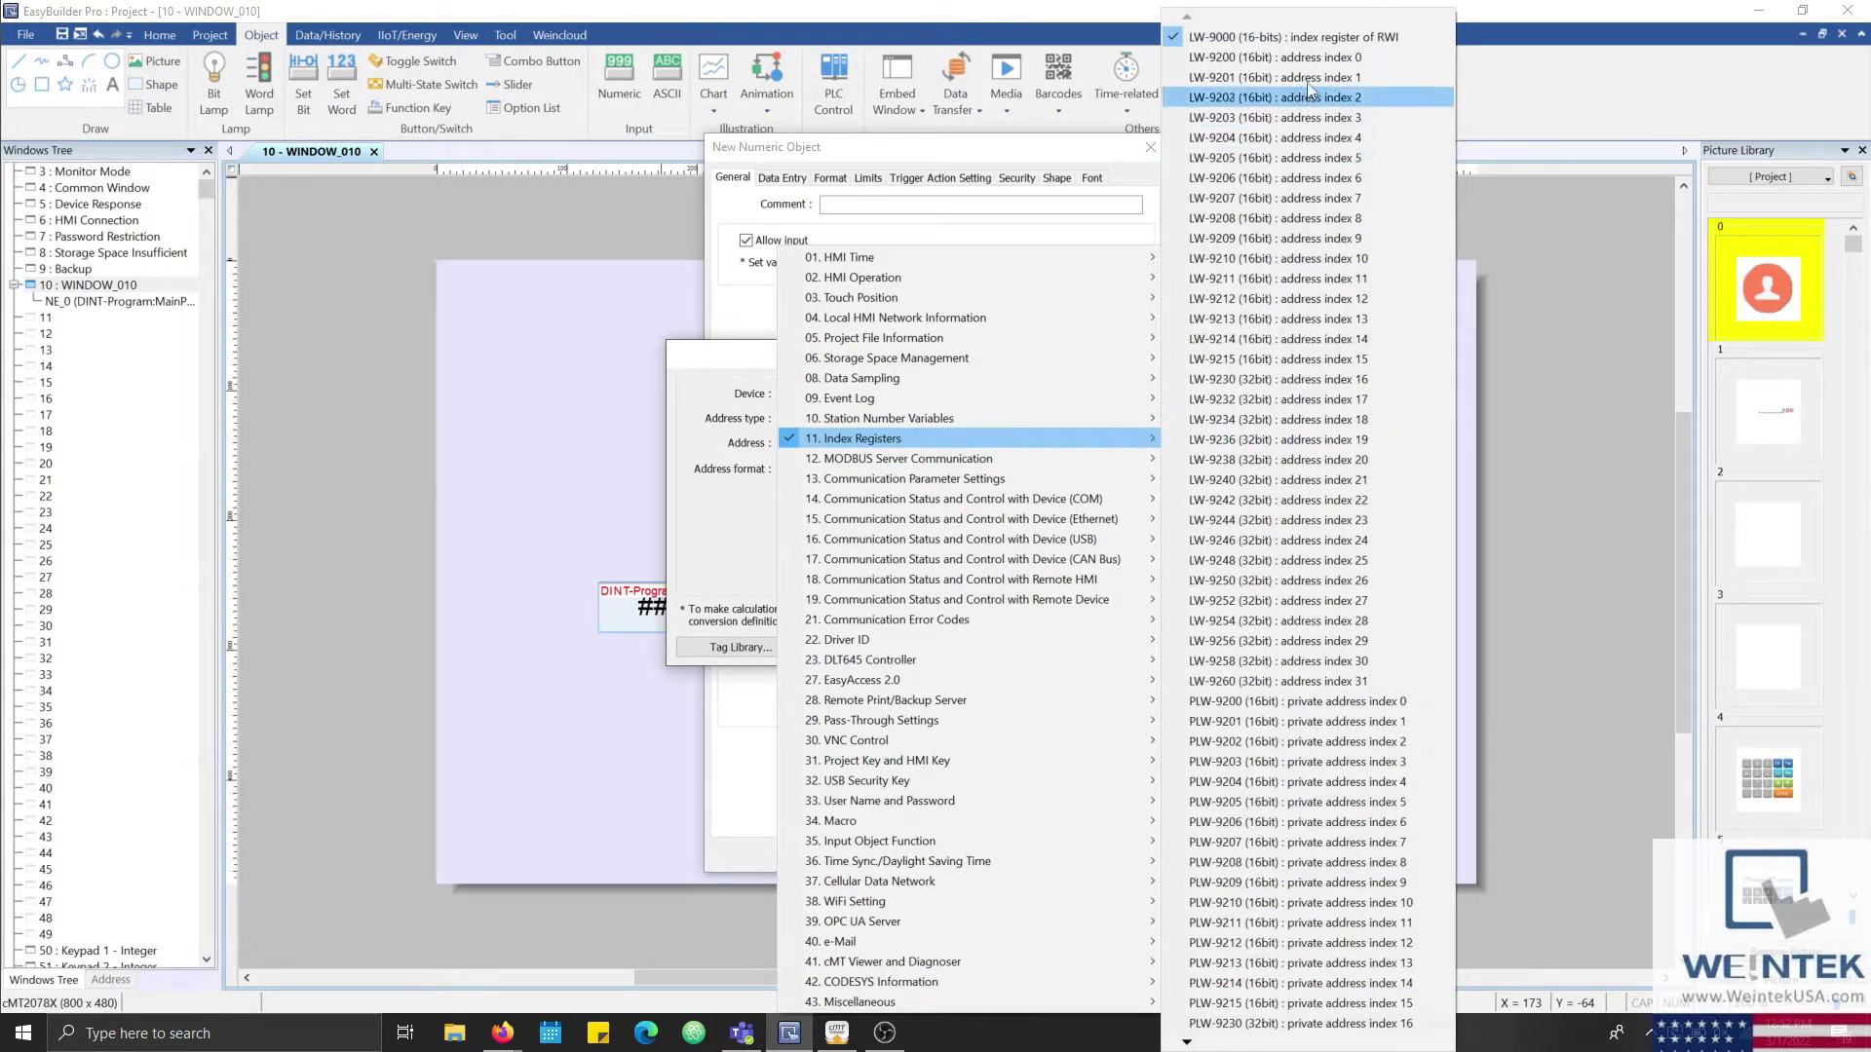
{"action": "left_click", "coordinate": [1266, 57]}
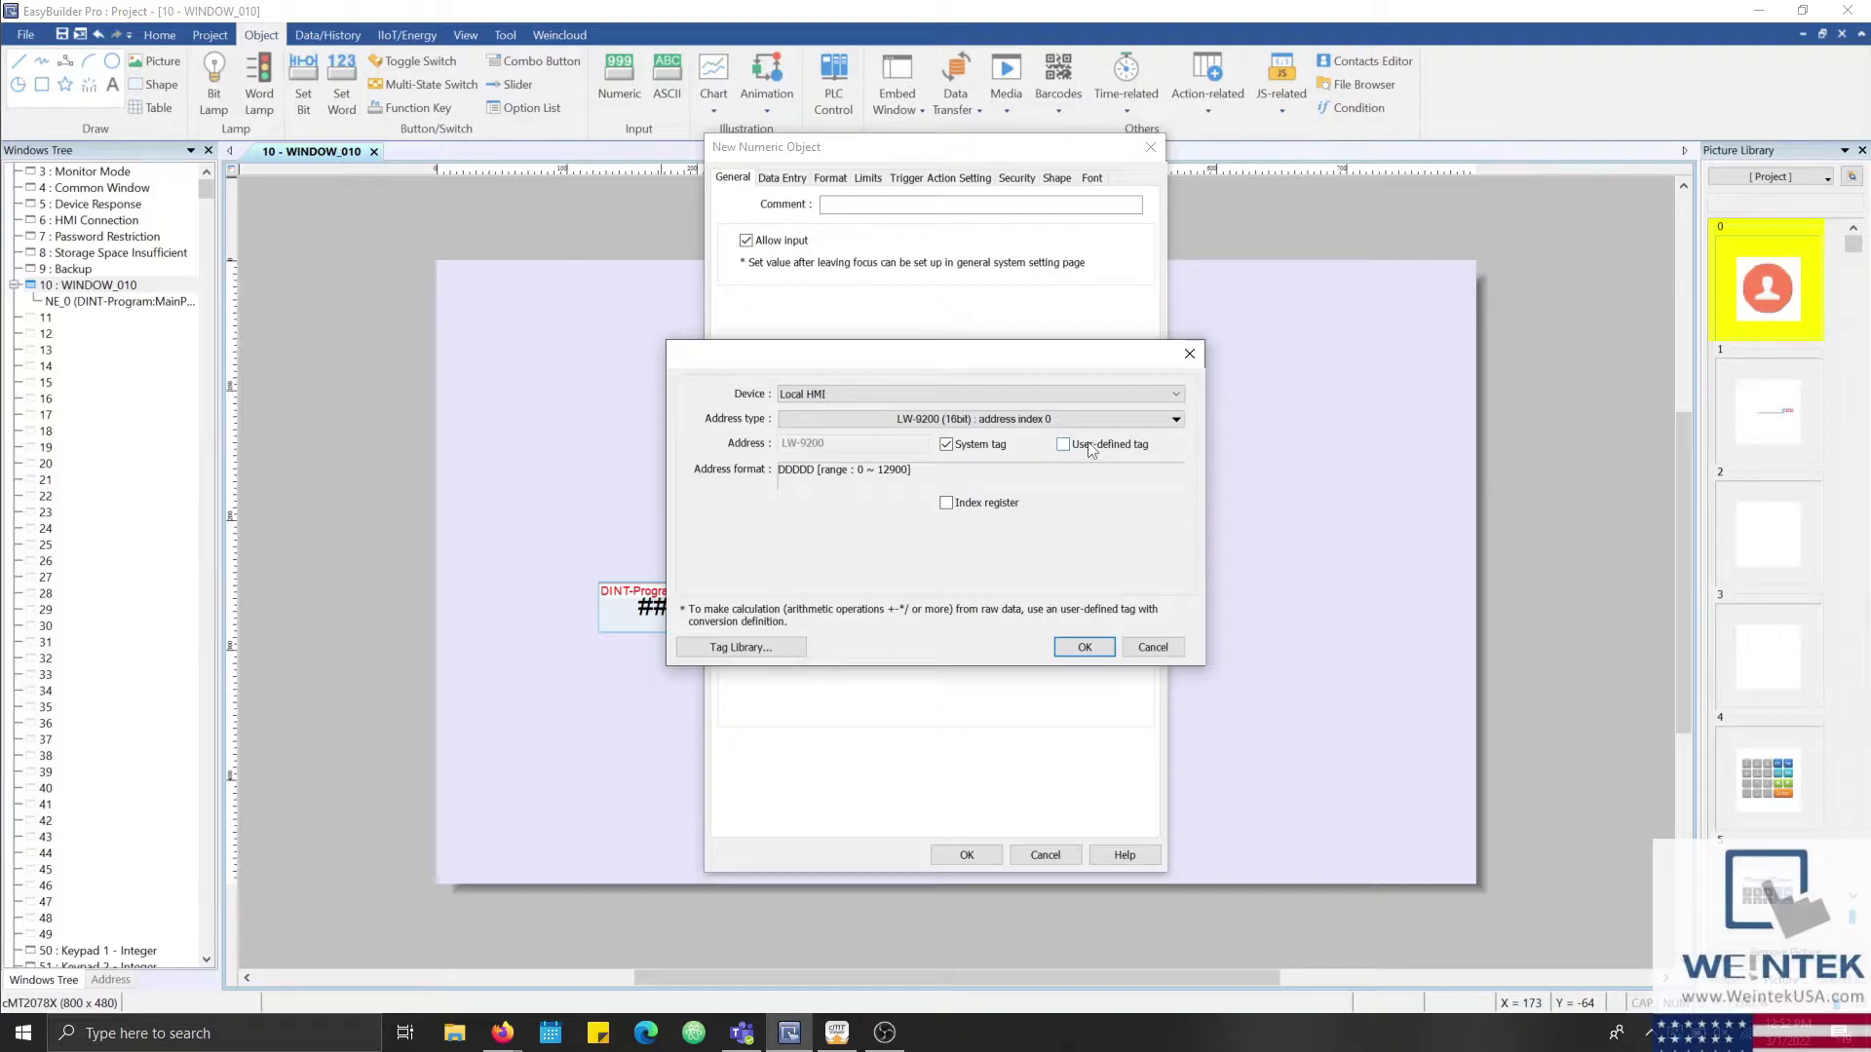
{"action": "left_click", "coordinate": [1082, 647]}
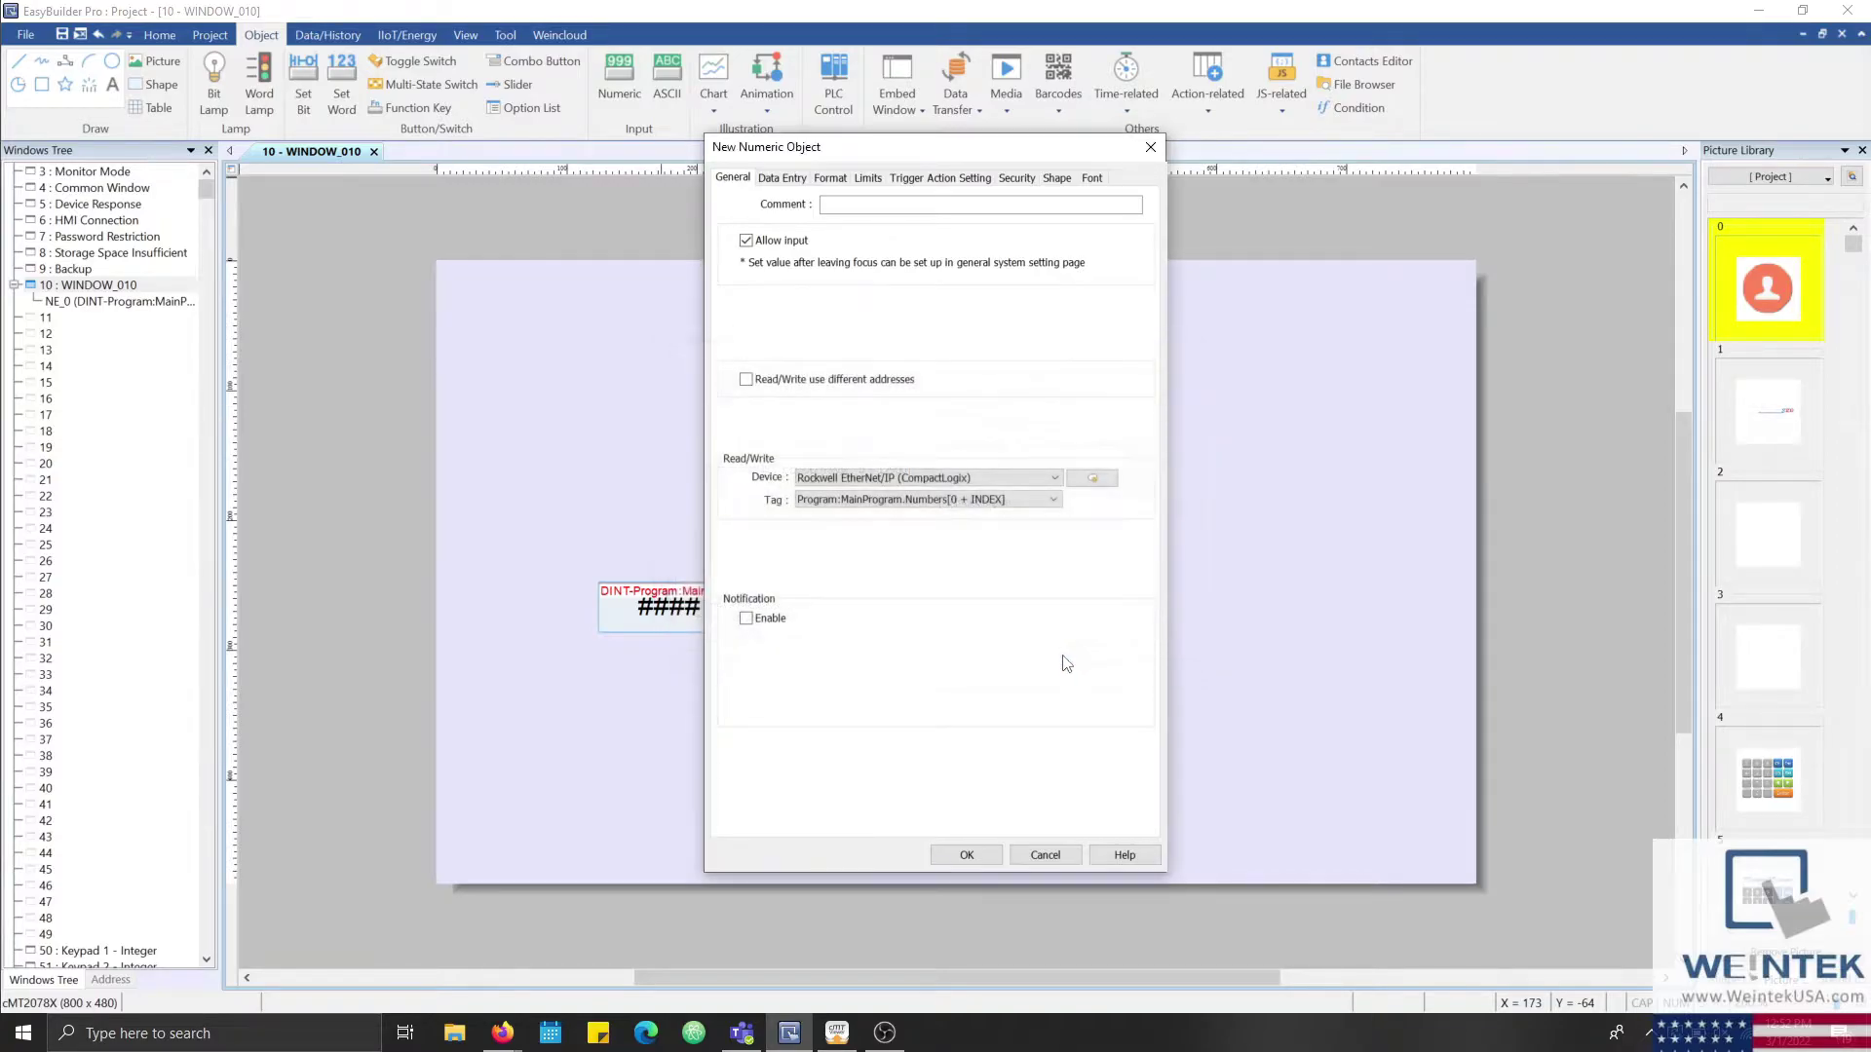
{"action": "left_click", "coordinate": [969, 855]}
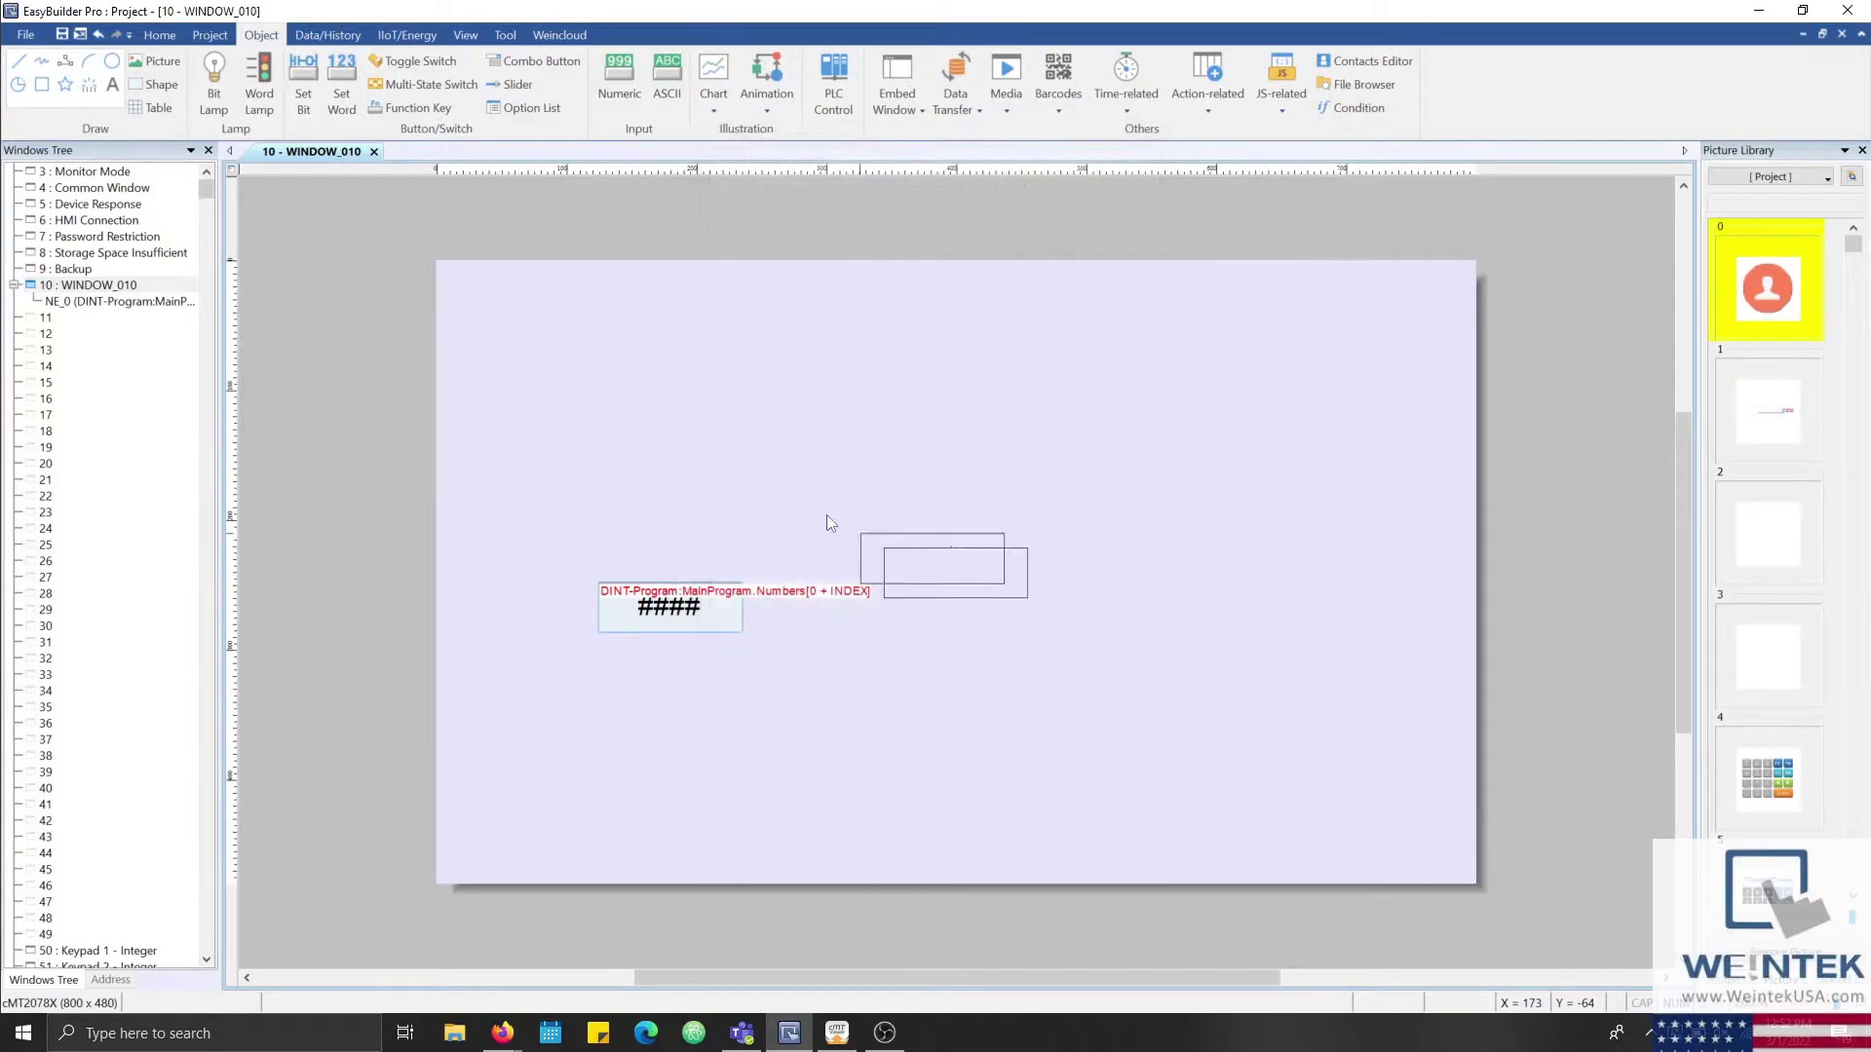
{"action": "left_click", "coordinate": [603, 662]}
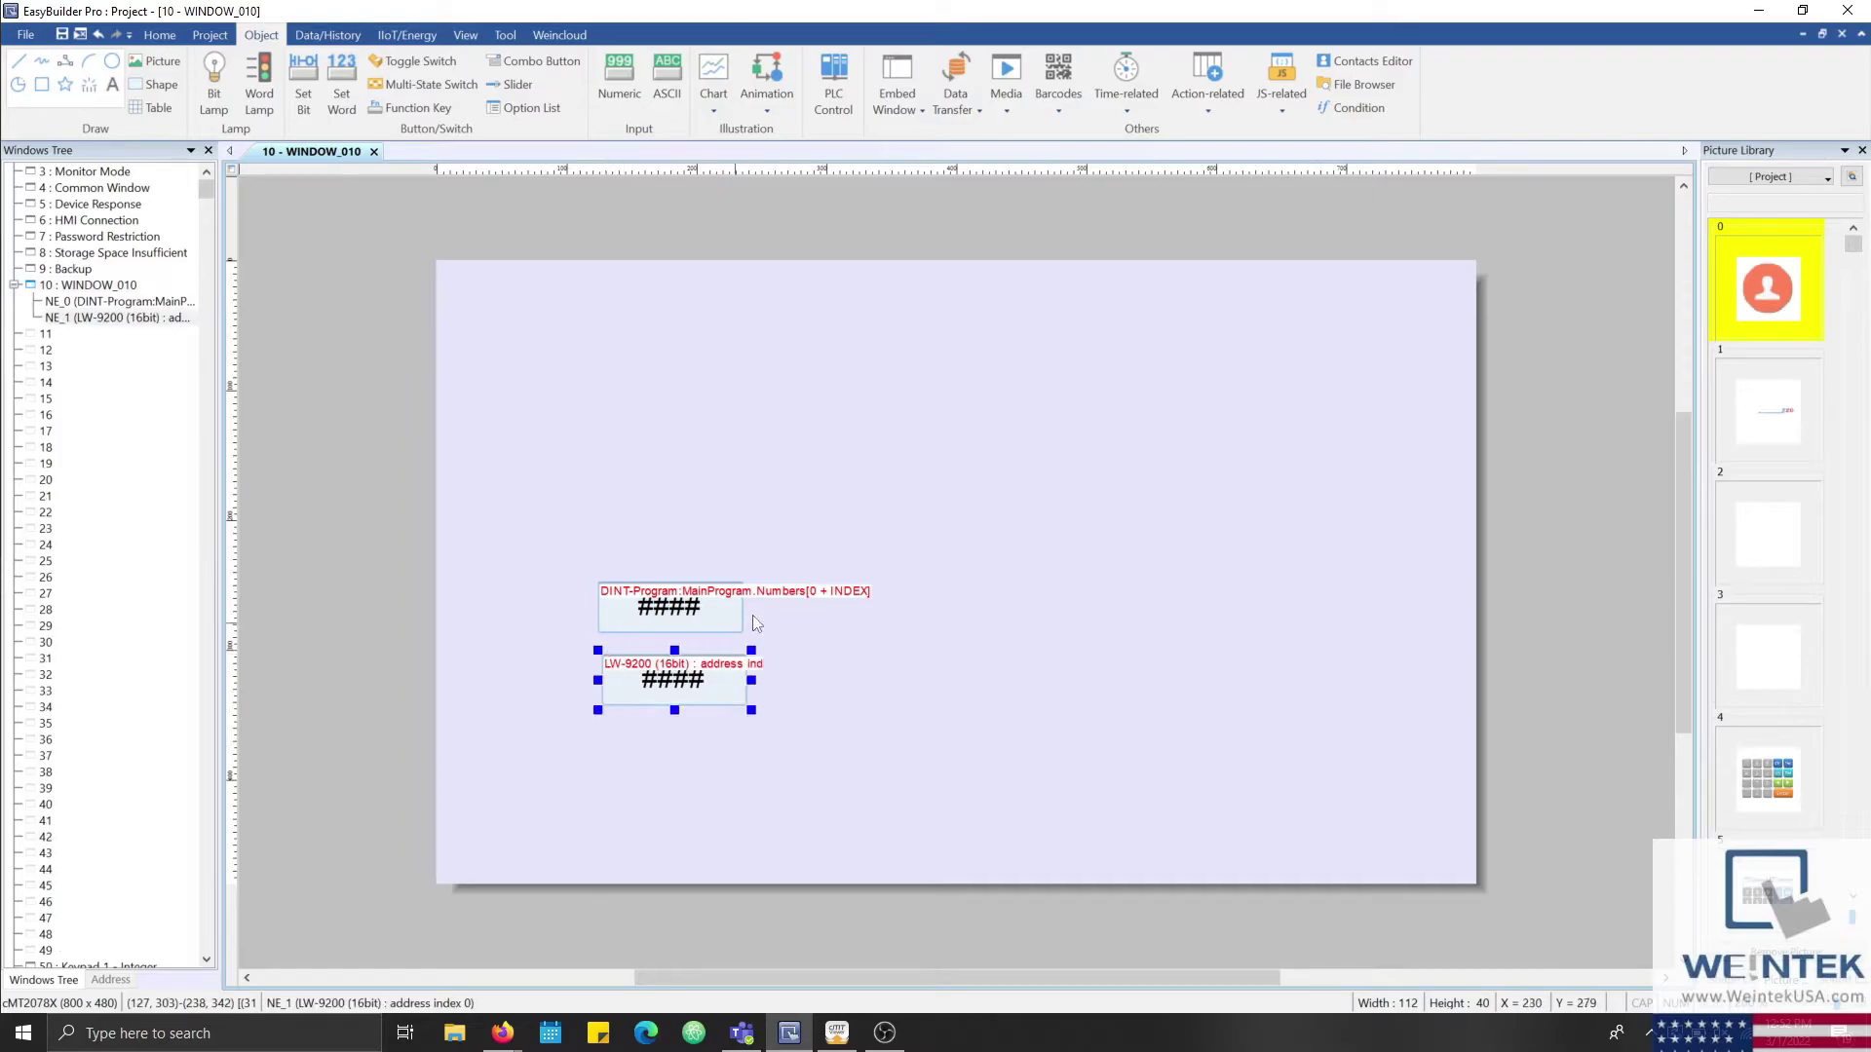
In cMT Viewer, set Index to 2 and write 30 into Numbers[2] through the indexed field.
{"action": "left_click", "coordinate": [610, 92]}
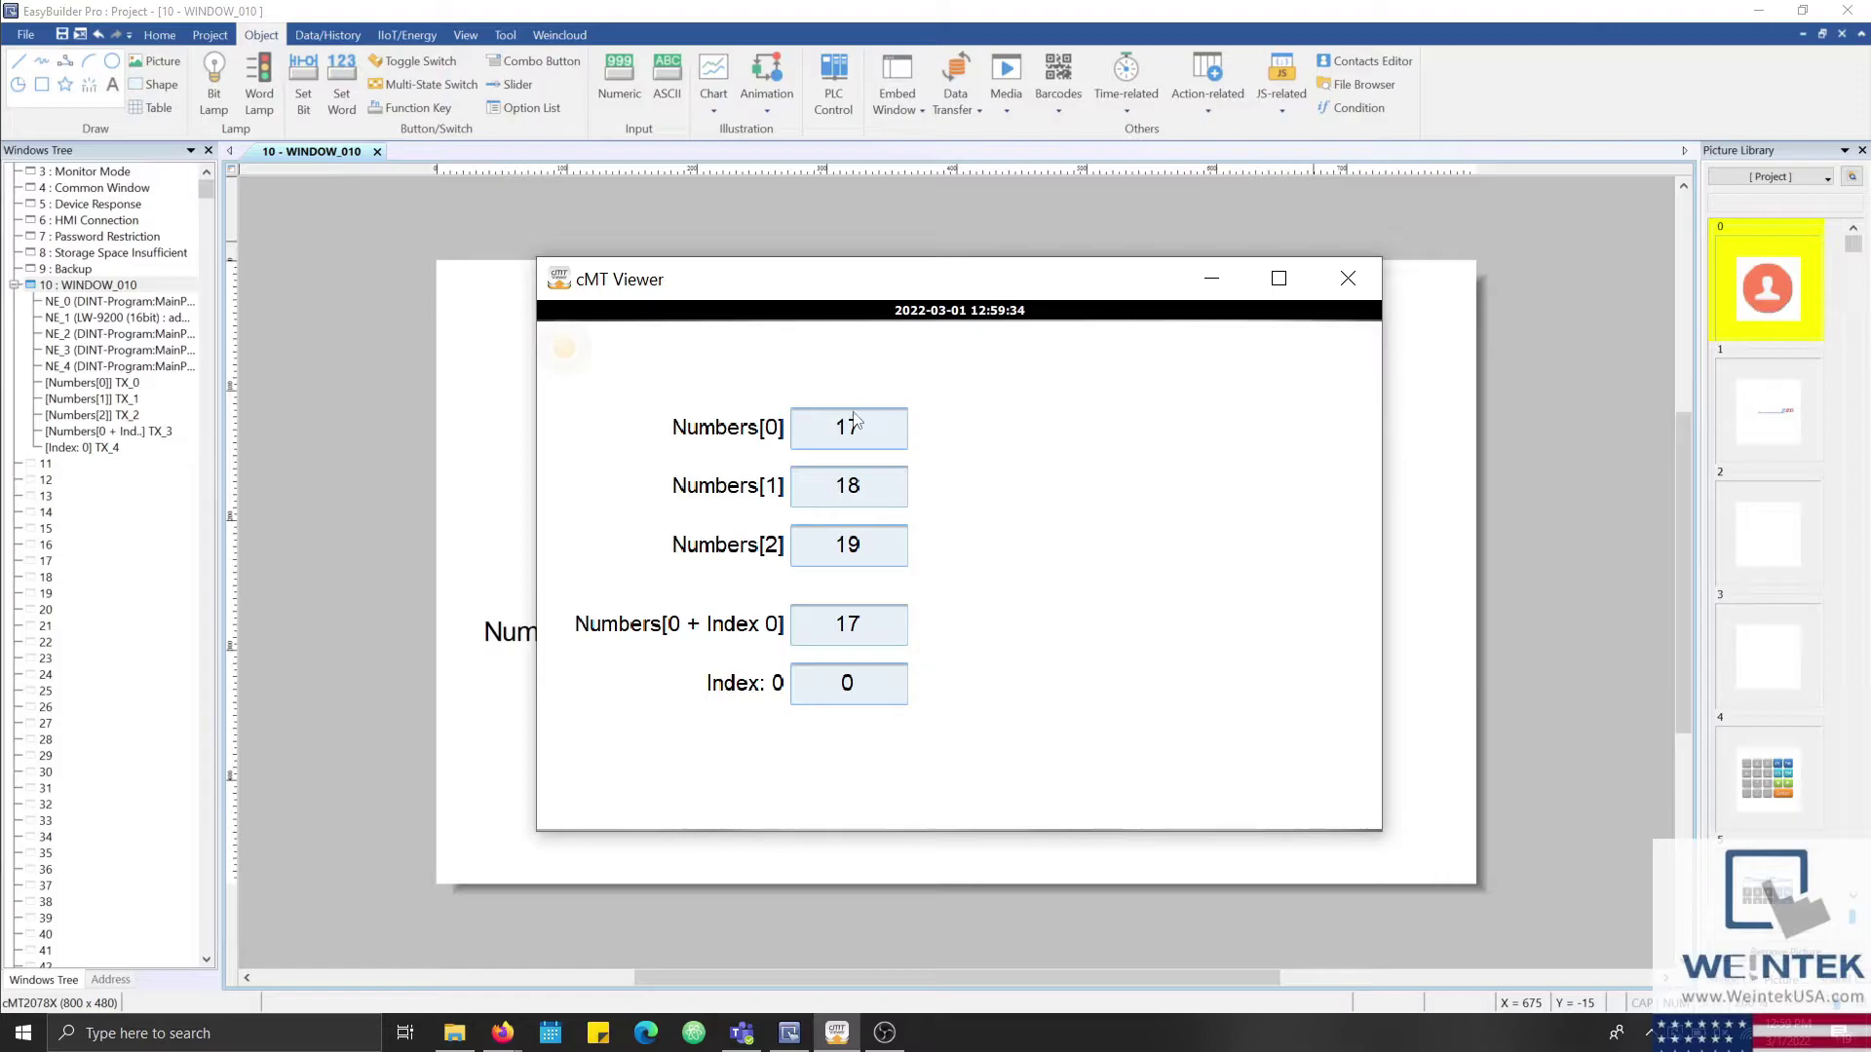
{"action": "left_click", "coordinate": [857, 697]}
{"action": "type", "text": "1"}
{"action": "key", "text": "Return"}
{"action": "left_click", "coordinate": [858, 698]}
{"action": "type", "text": "2"}
{"action": "left_click", "coordinate": [863, 643]}
{"action": "type", "text": "30"}
{"action": "key", "text": "Return"}
Set Index to 1 and write 29 into Numbers[1] through the indexed field.
{"action": "left_click", "coordinate": [848, 686]}
{"action": "type", "text": "1"}
{"action": "key", "text": "Return"}
{"action": "left_click", "coordinate": [857, 635]}
{"action": "type", "text": "29"}
{"action": "key", "text": "Return"}
Set Index back to 0, write 28 into Numbers[0], and minimize cMT Viewer.
{"action": "left_click", "coordinate": [854, 687]}
{"action": "type", "text": "0"}
{"action": "key", "text": "Return"}
{"action": "left_click", "coordinate": [850, 624]}
{"action": "type", "text": "28"}
{"action": "key", "text": "Return"}
{"action": "left_click", "coordinate": [1211, 279]}
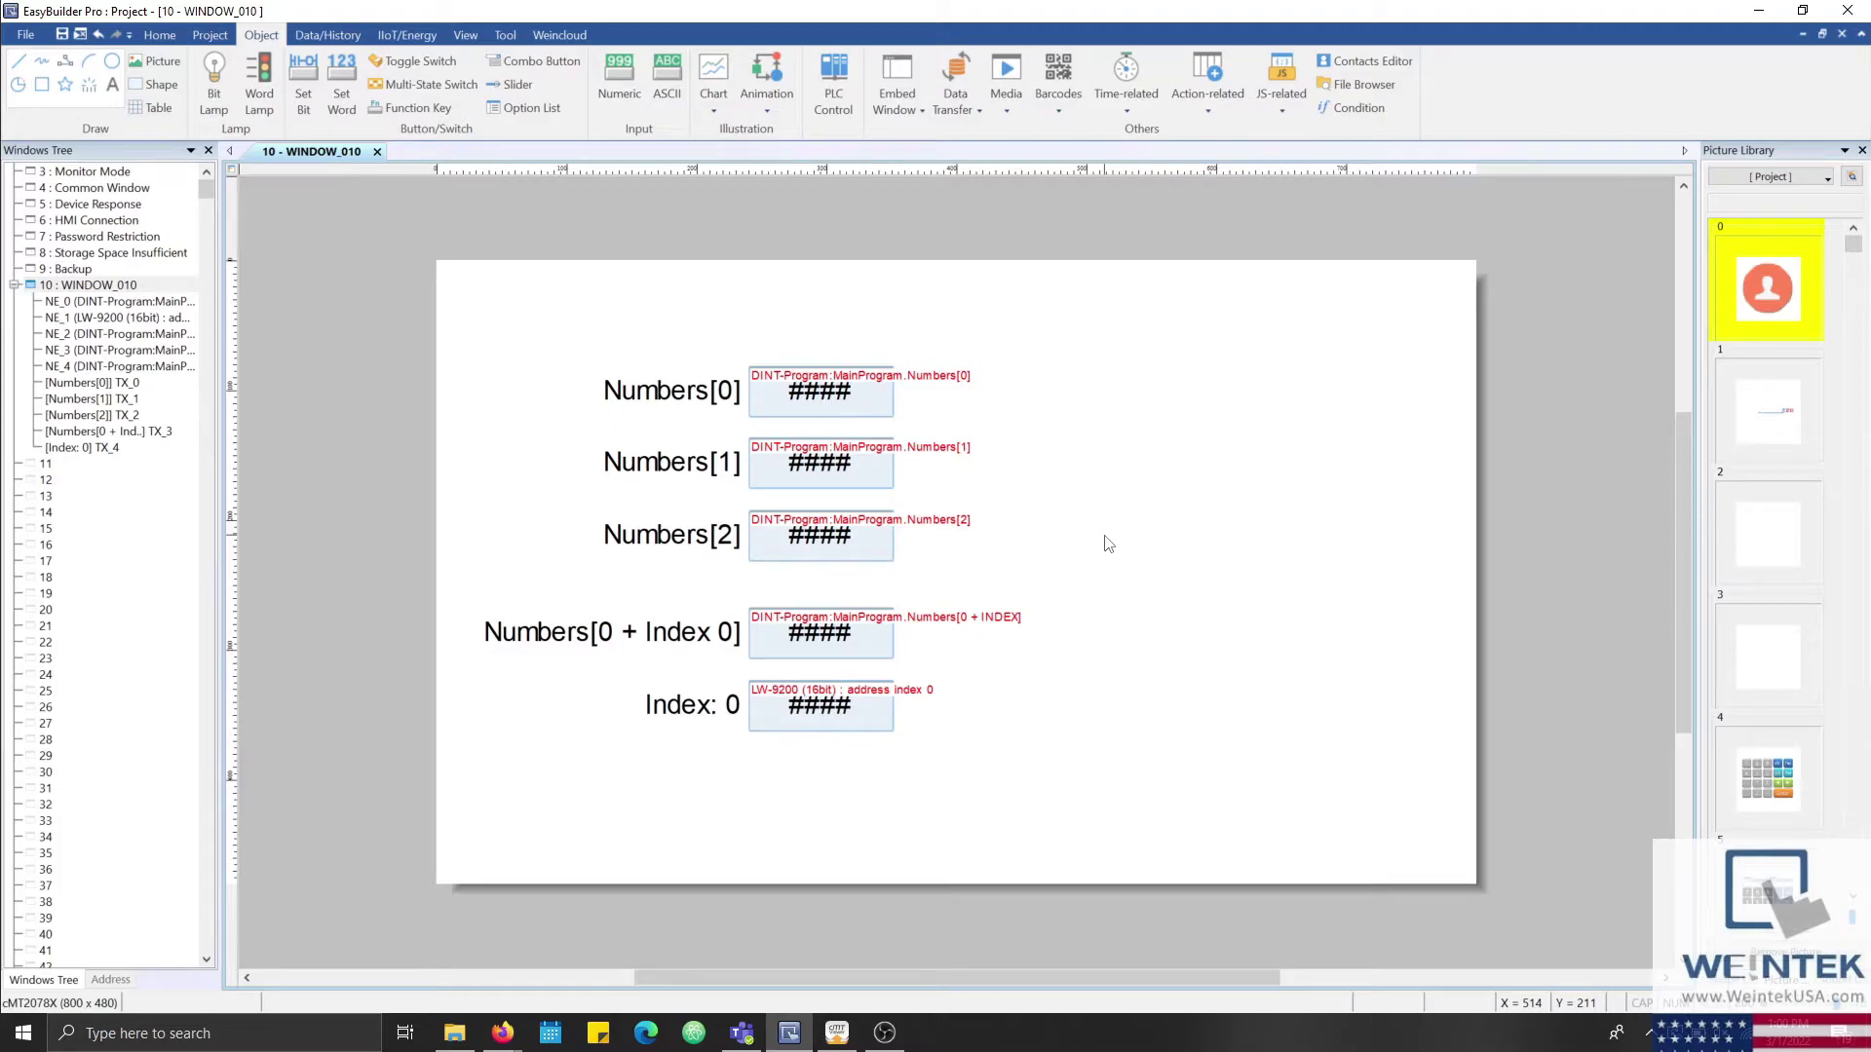
Start an ASCII object on tag Program:MainProgram.Data[0].String.DATA[0], then cancel it.
{"action": "left_click", "coordinate": [653, 91]}
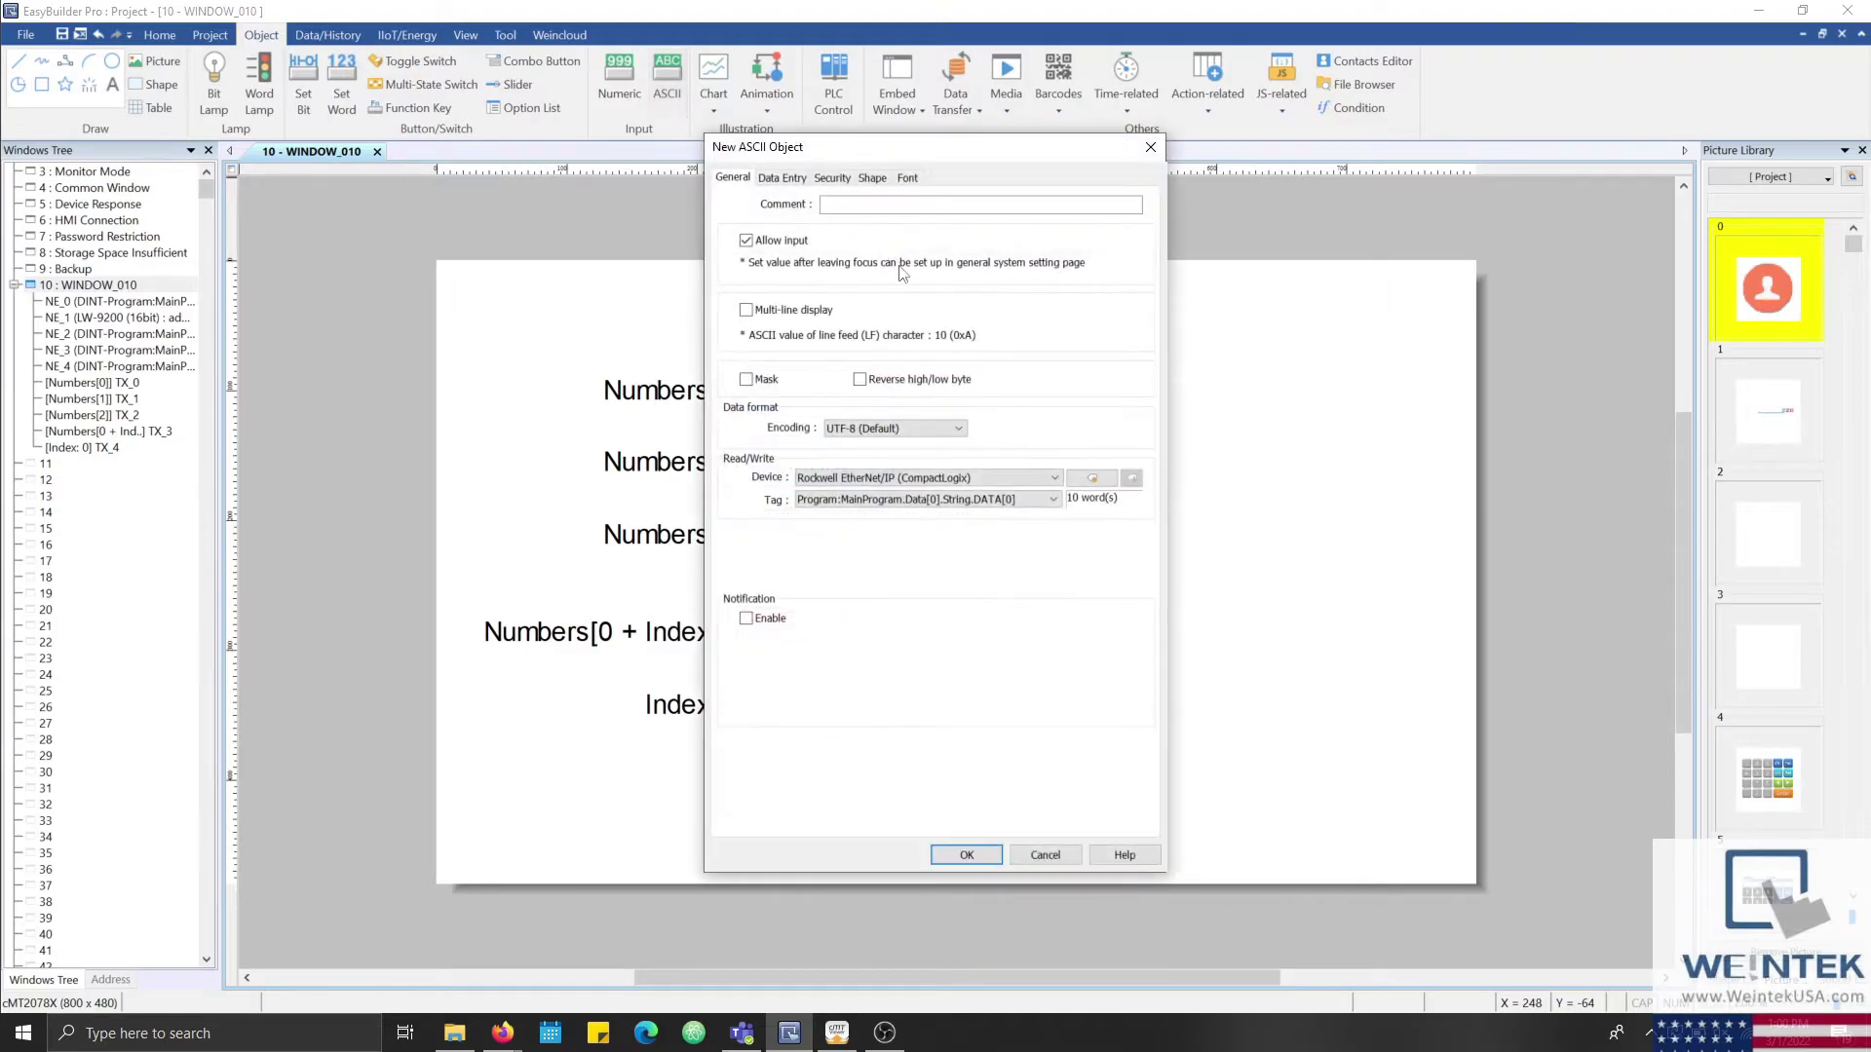
{"action": "left_click", "coordinate": [911, 502]}
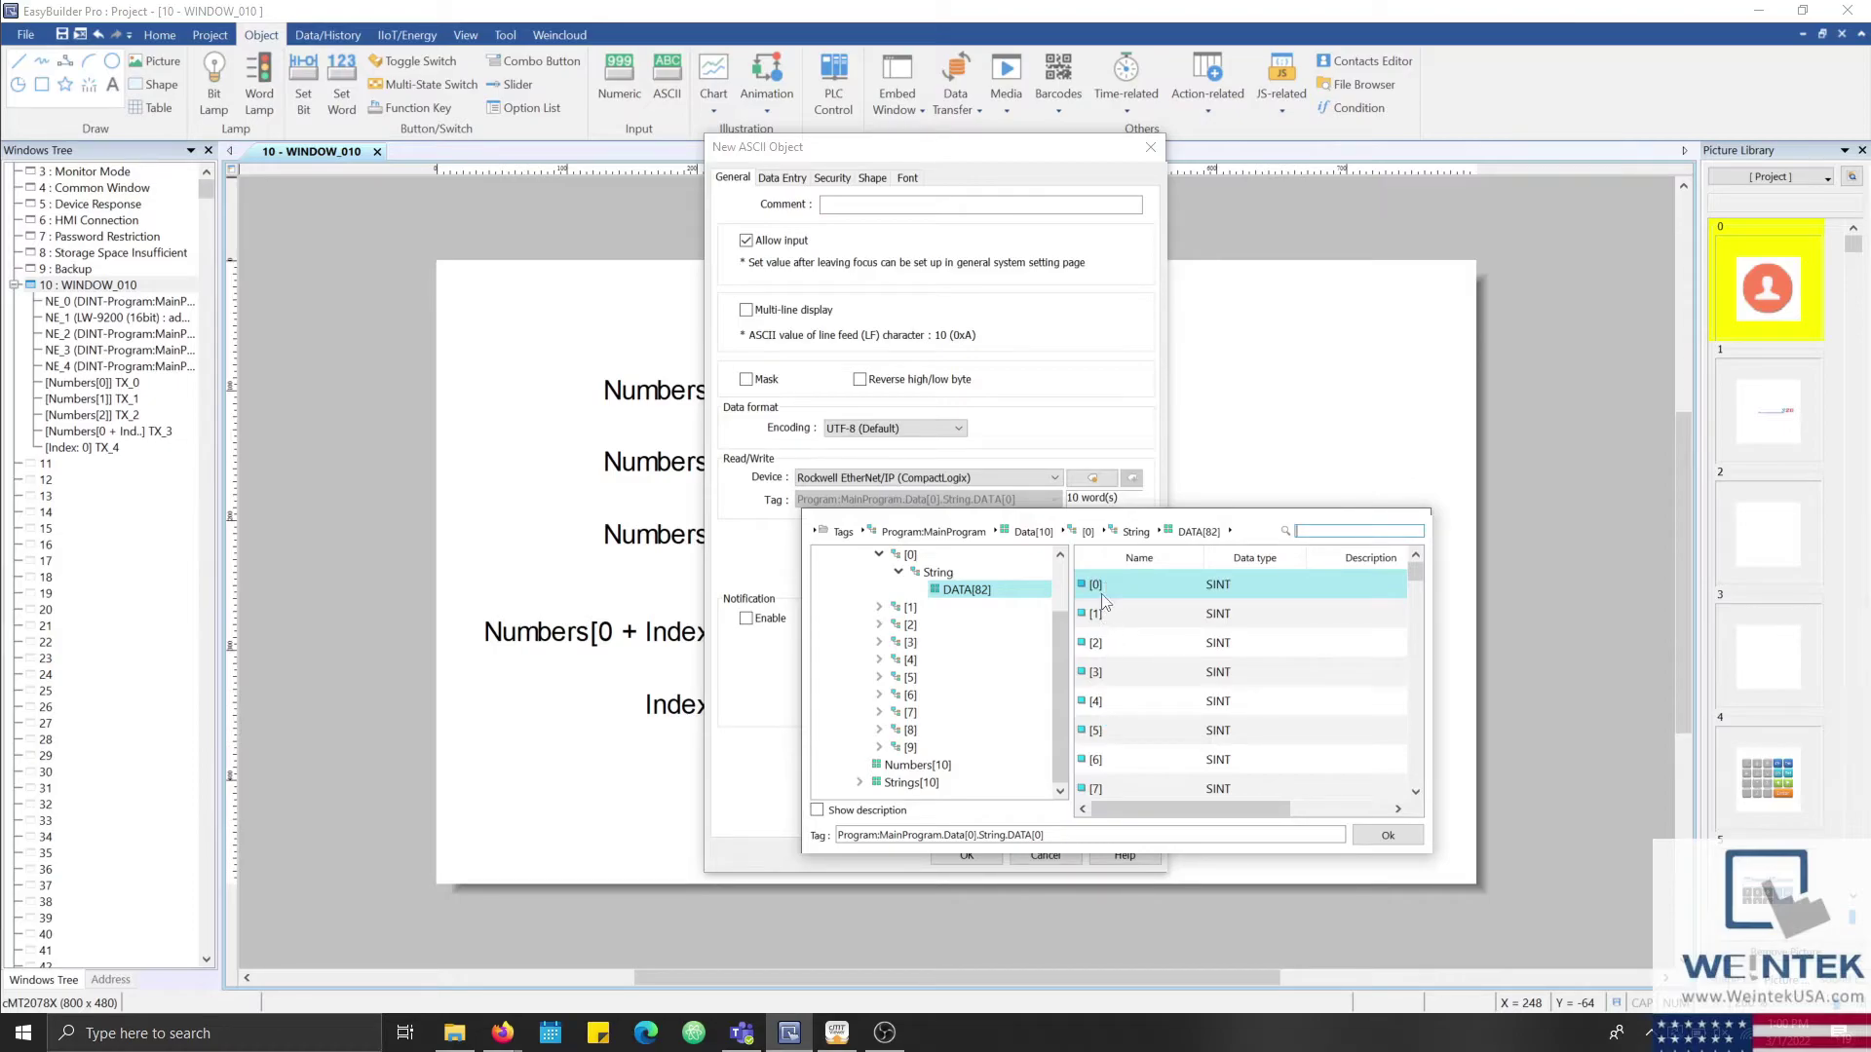
{"action": "left_click", "coordinate": [1053, 460]}
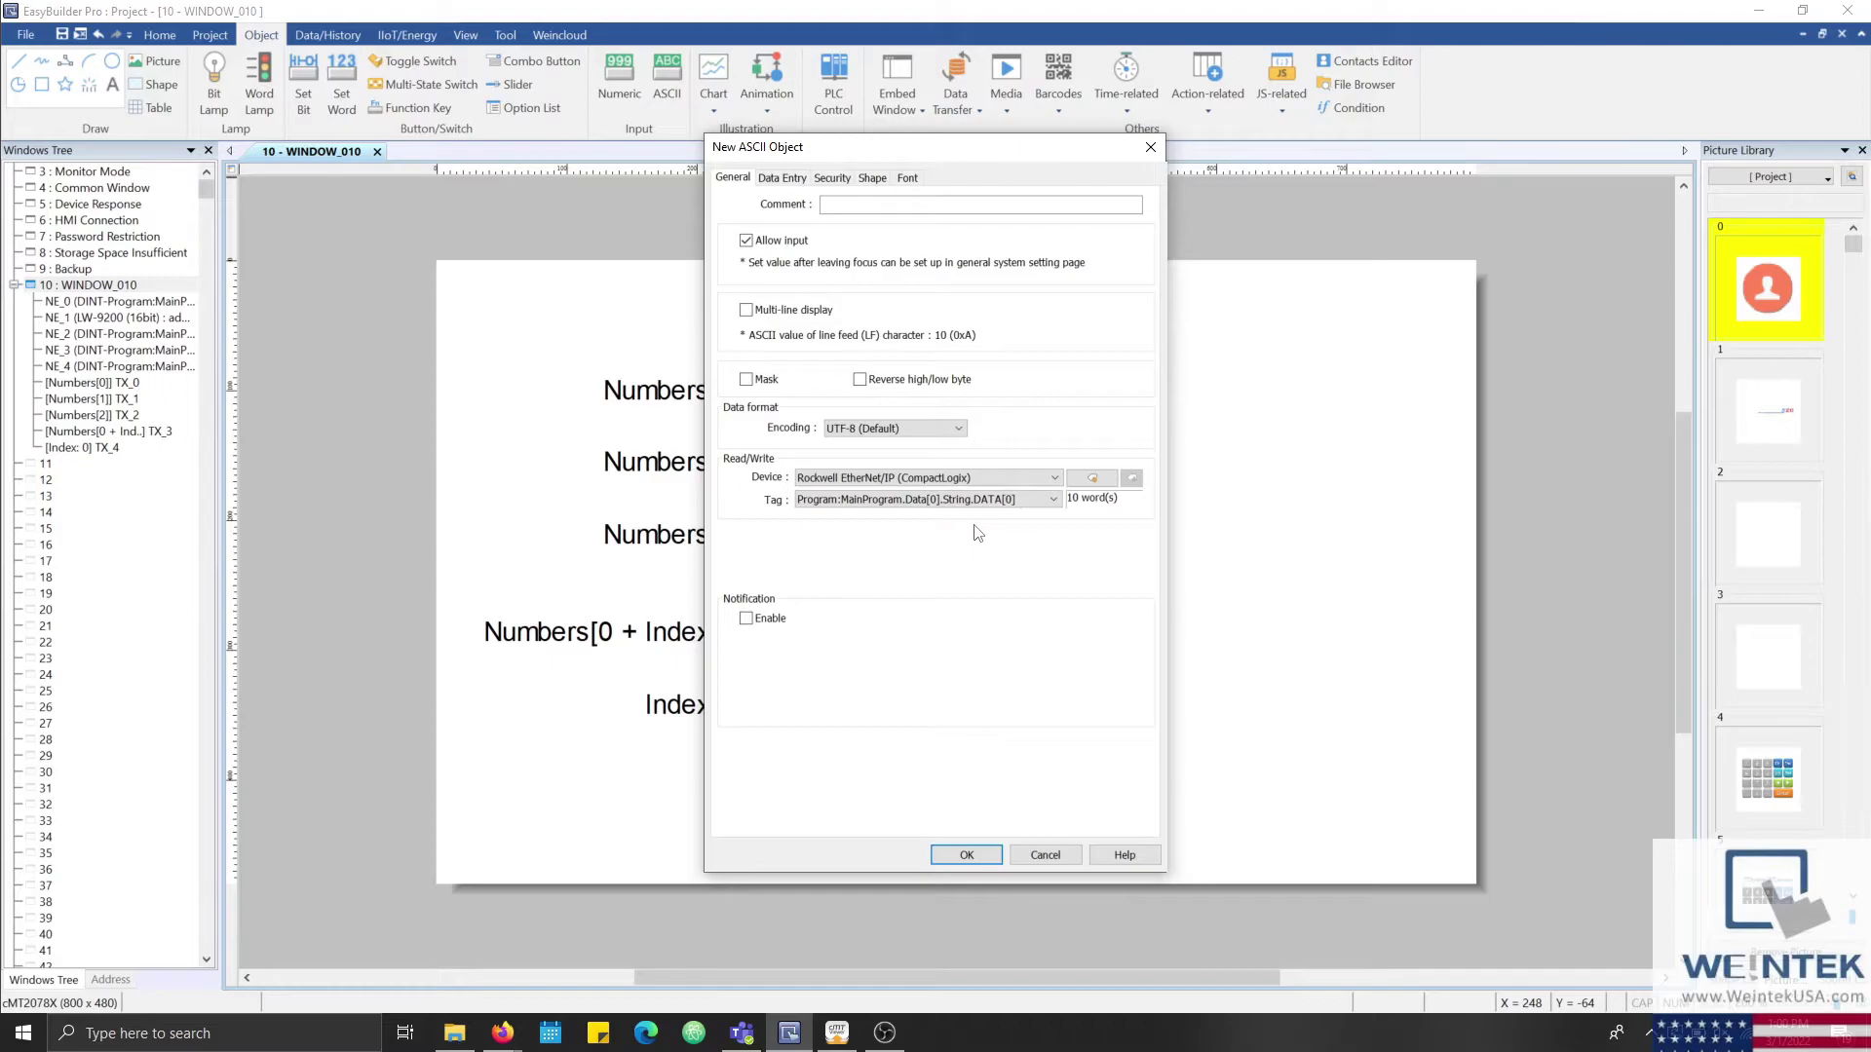
{"action": "key", "text": "Escape"}
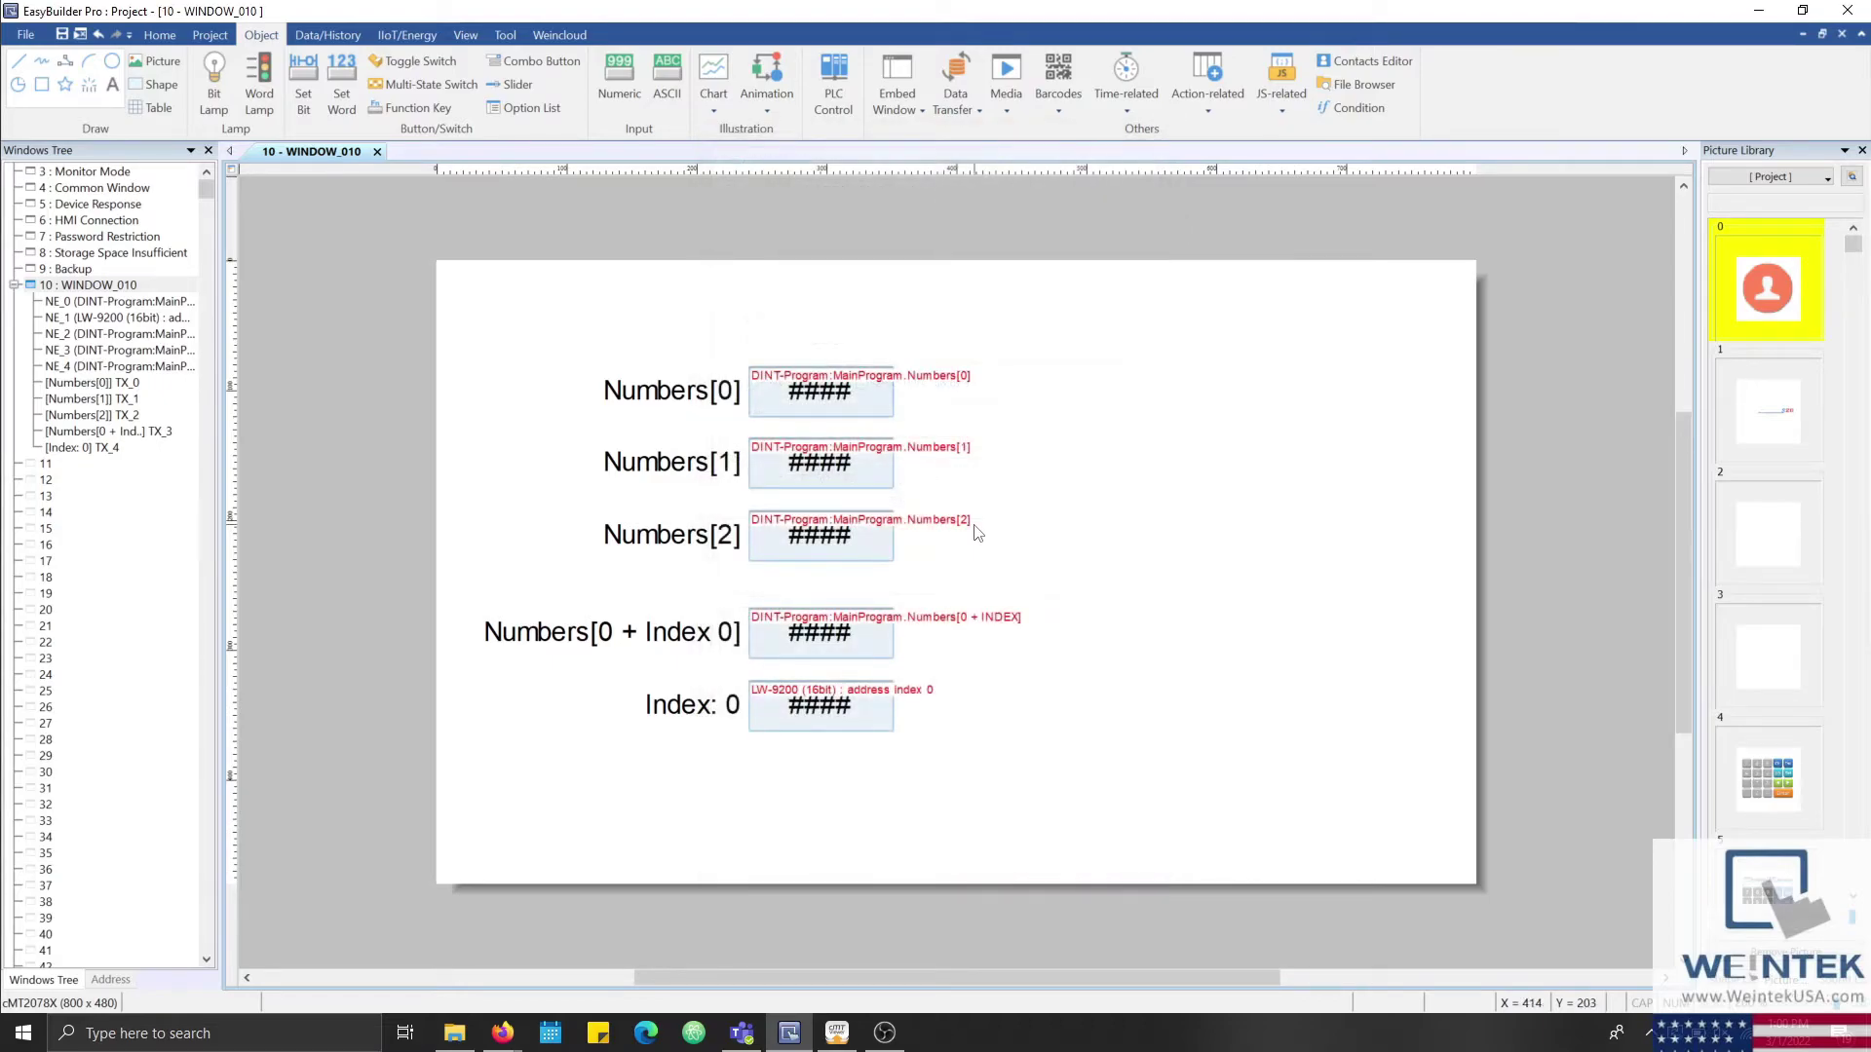
{"action": "left_click", "coordinate": [158, 37]}
{"action": "left_click", "coordinate": [141, 86]}
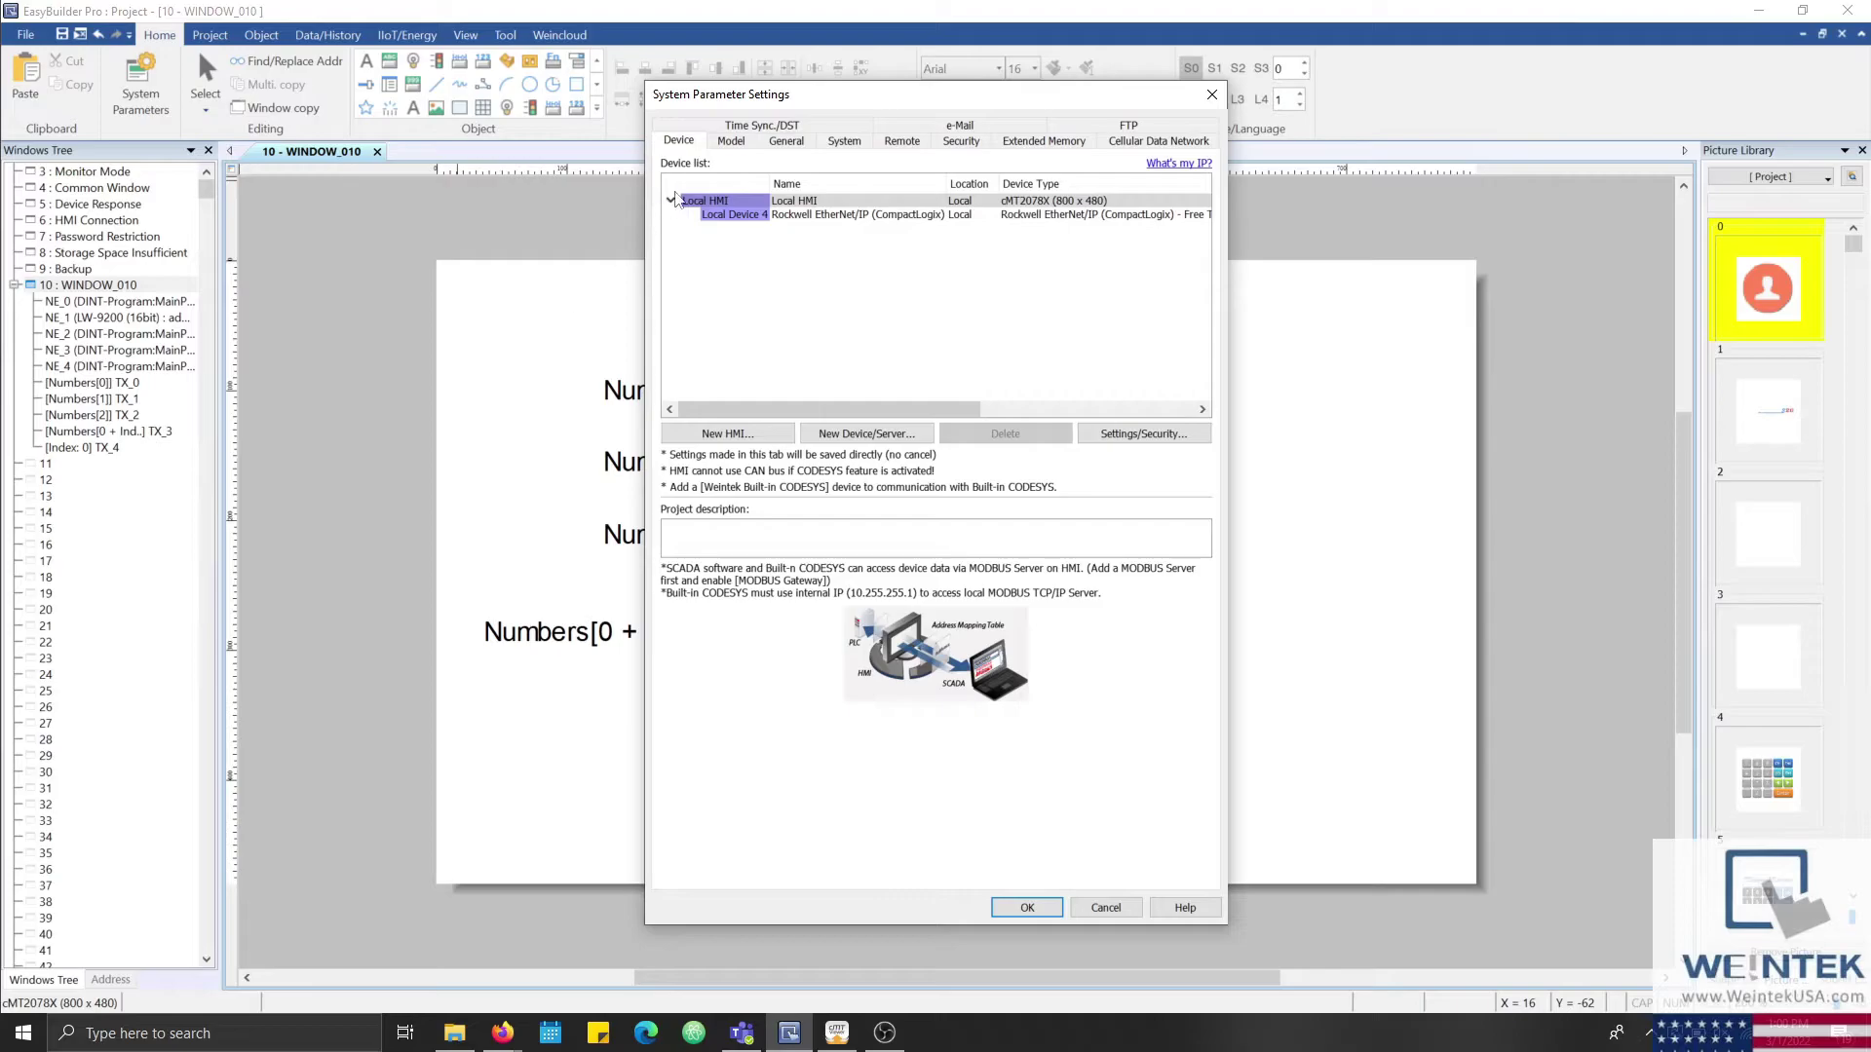
{"action": "left_click", "coordinate": [728, 215]}
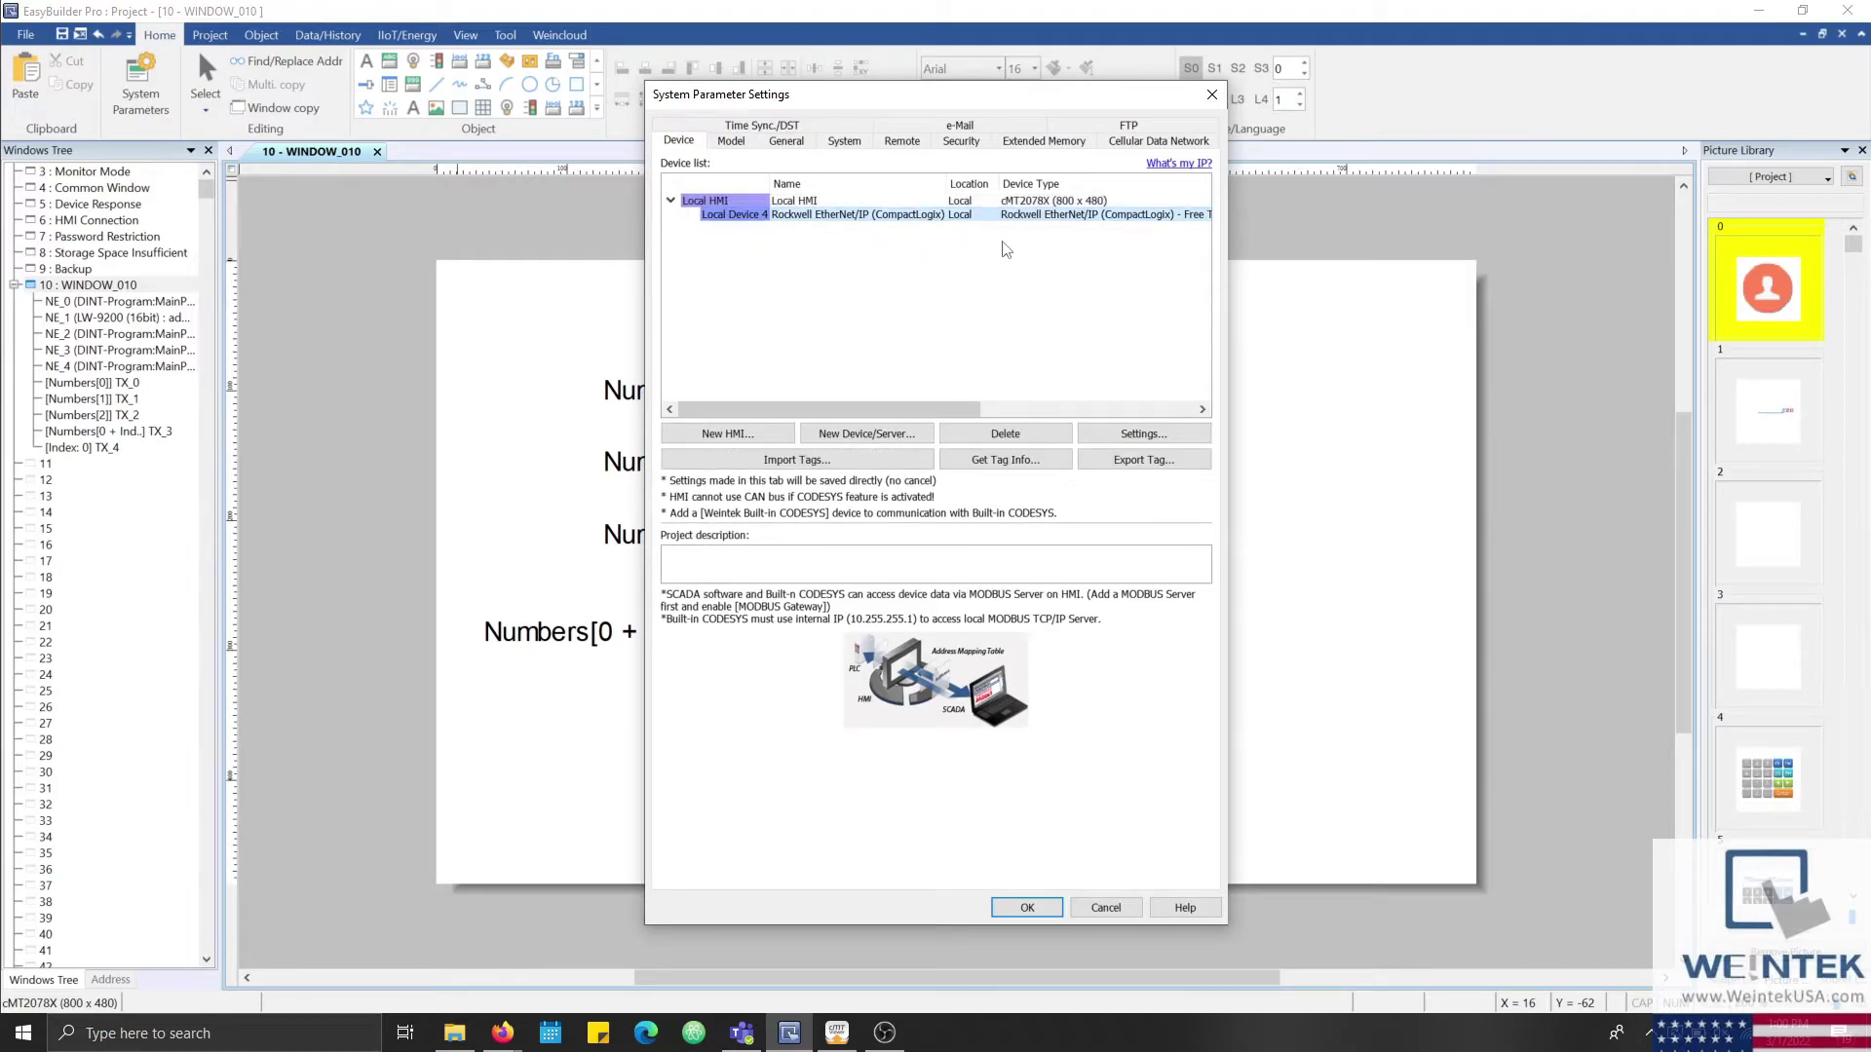
{"action": "left_click_drag", "start_coordinate": [950, 412], "coordinate": [1032, 412]}
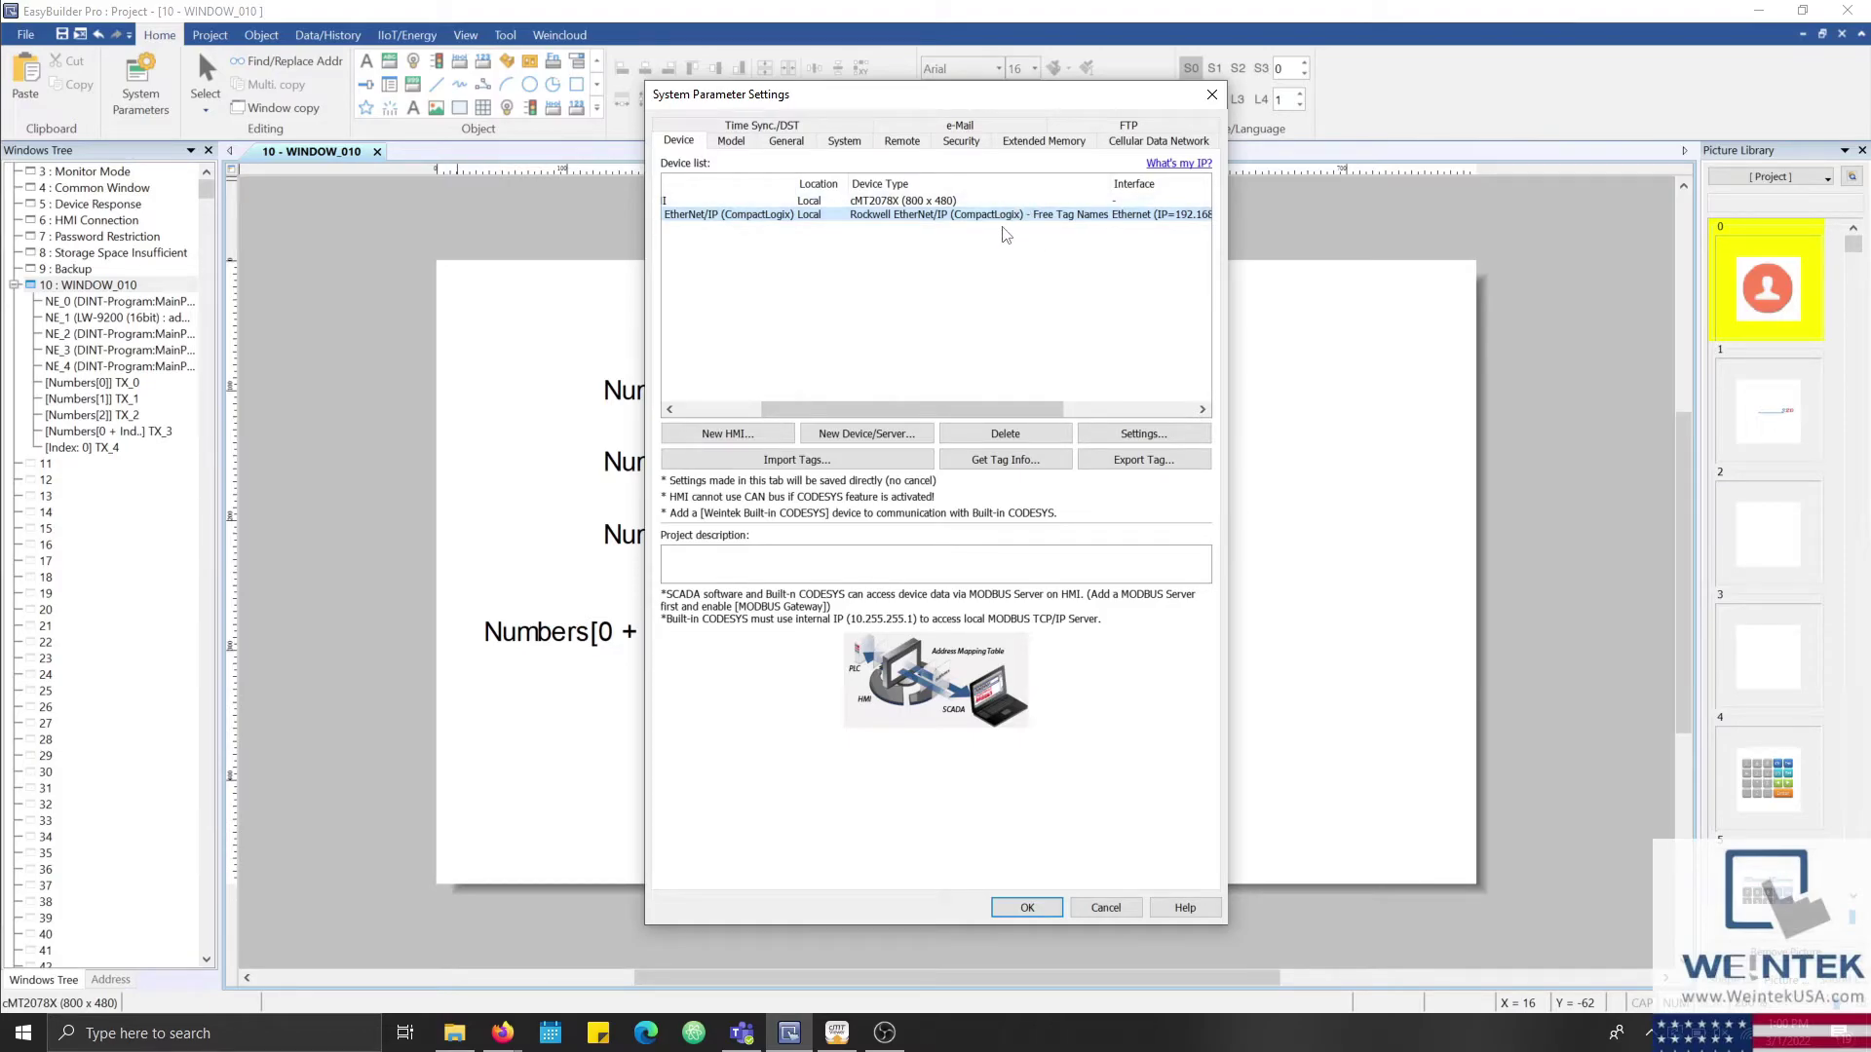
{"action": "key", "text": "Return"}
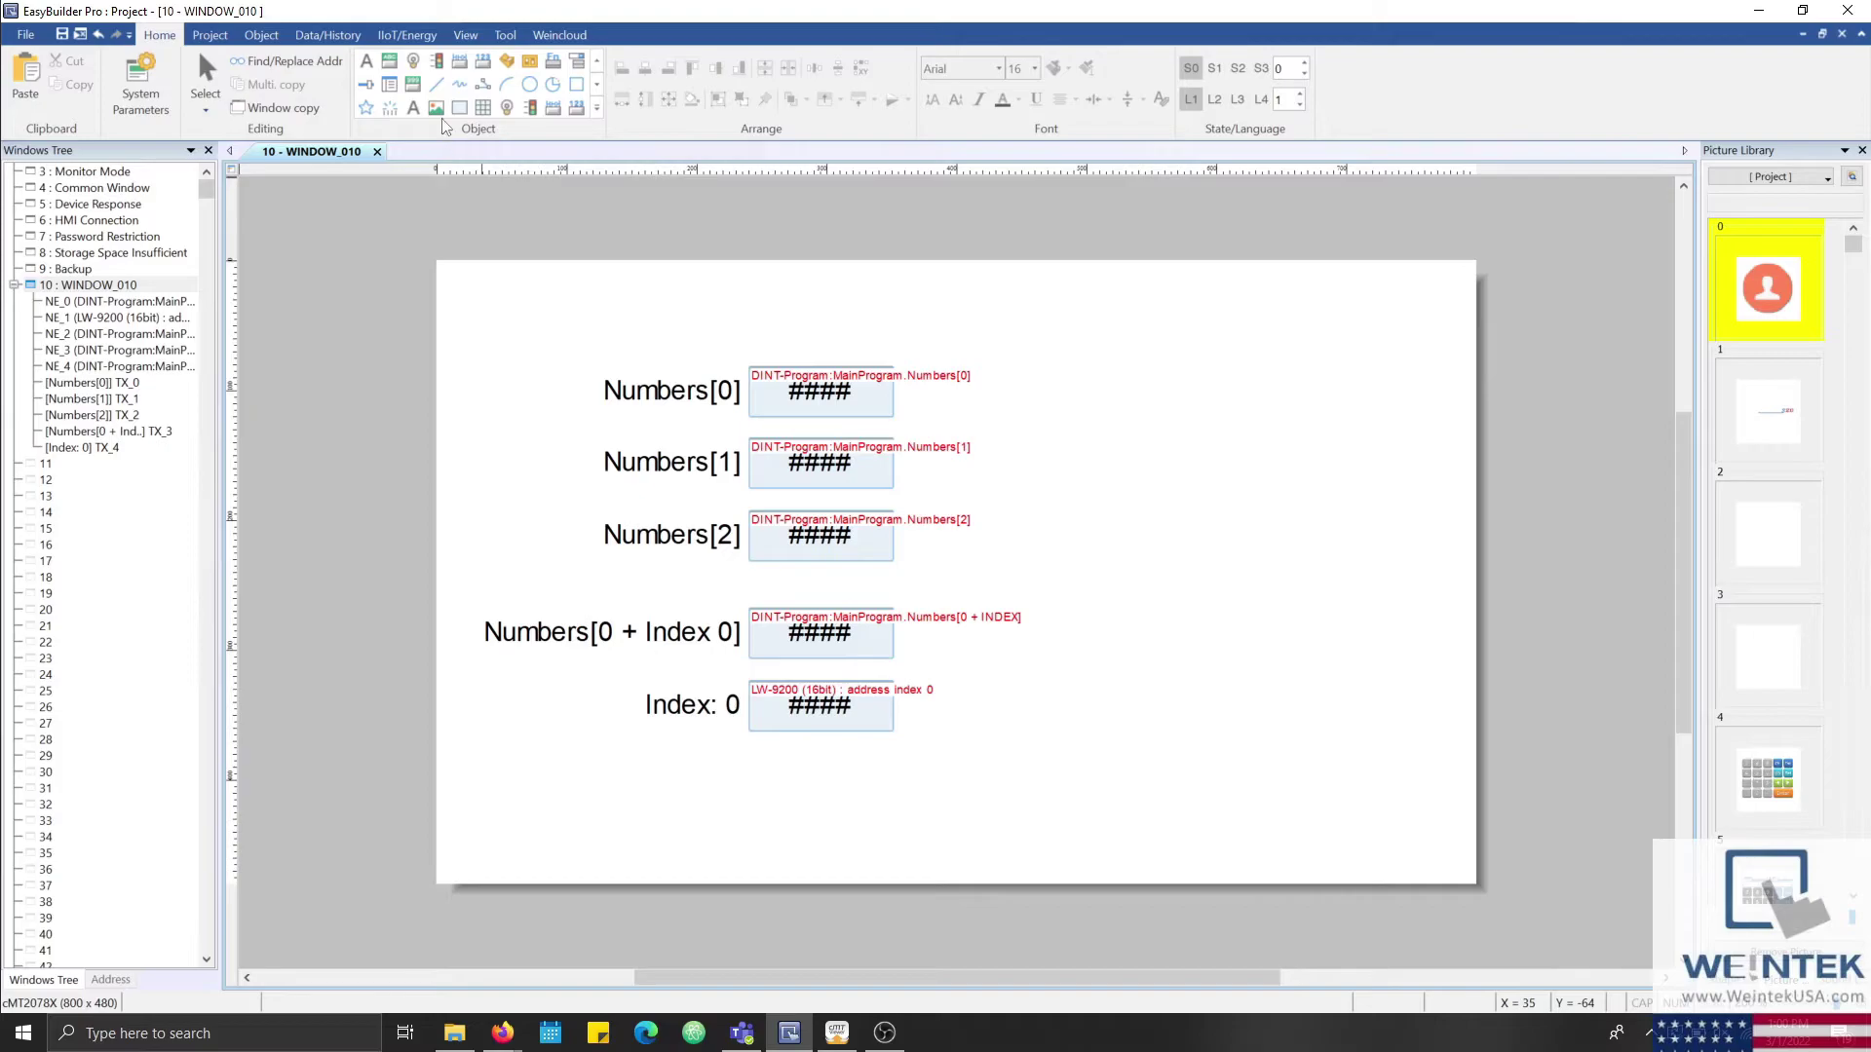
Address a new ASCII object to Data[0 + INDEX 0].String.DATA[0] with 5 elements.
{"action": "left_click", "coordinate": [388, 67]}
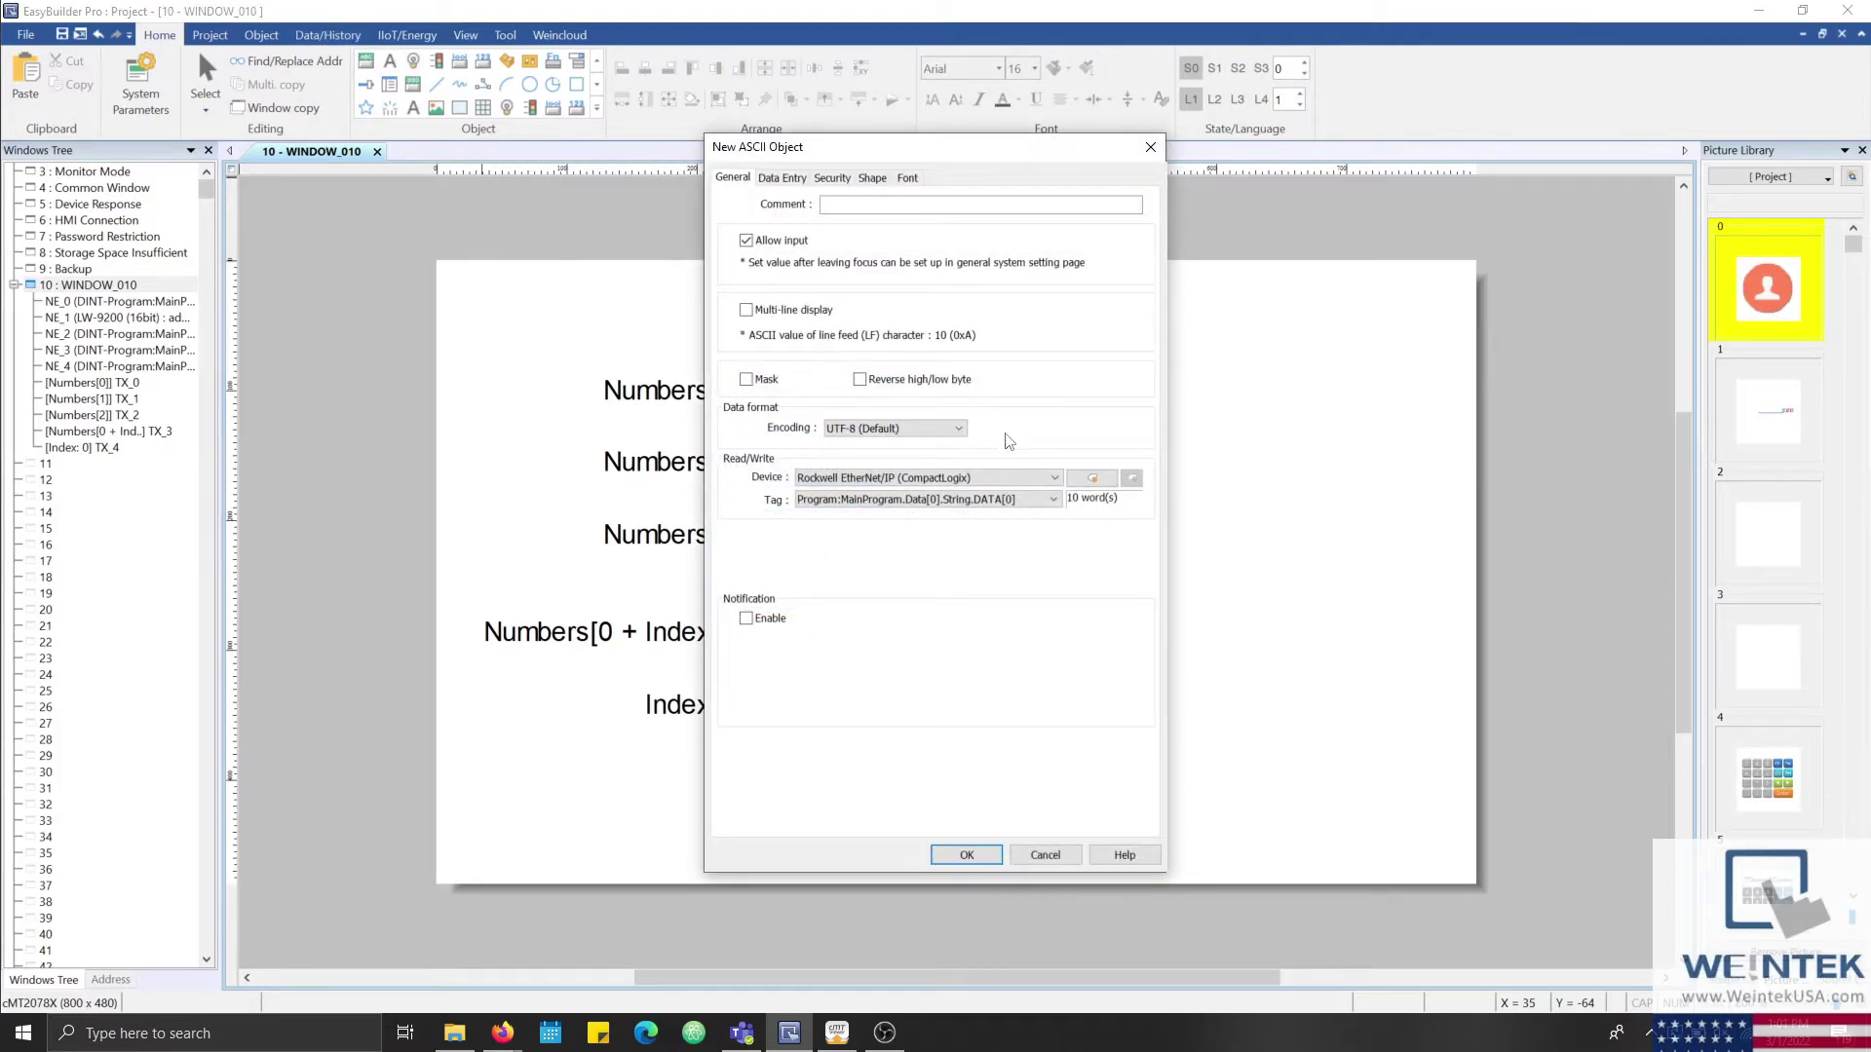
{"action": "left_click", "coordinate": [1080, 482]}
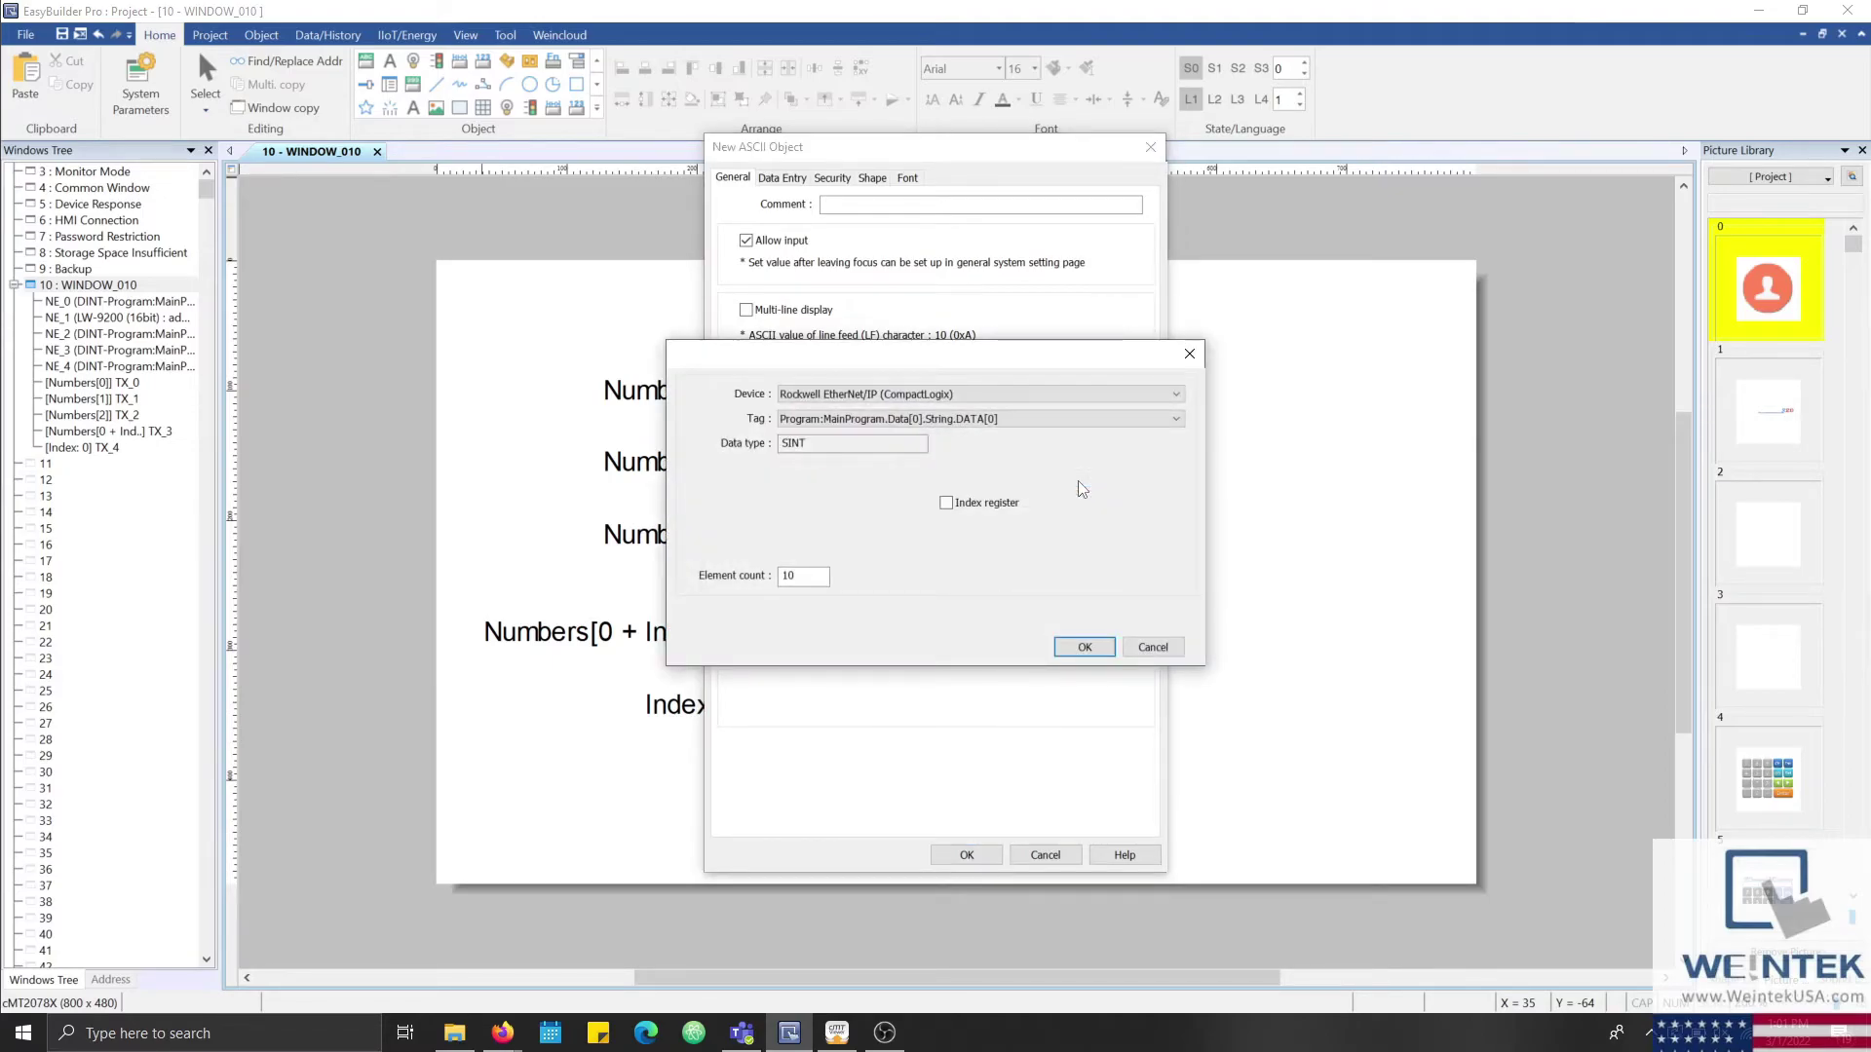
{"action": "left_click", "coordinate": [1041, 423]}
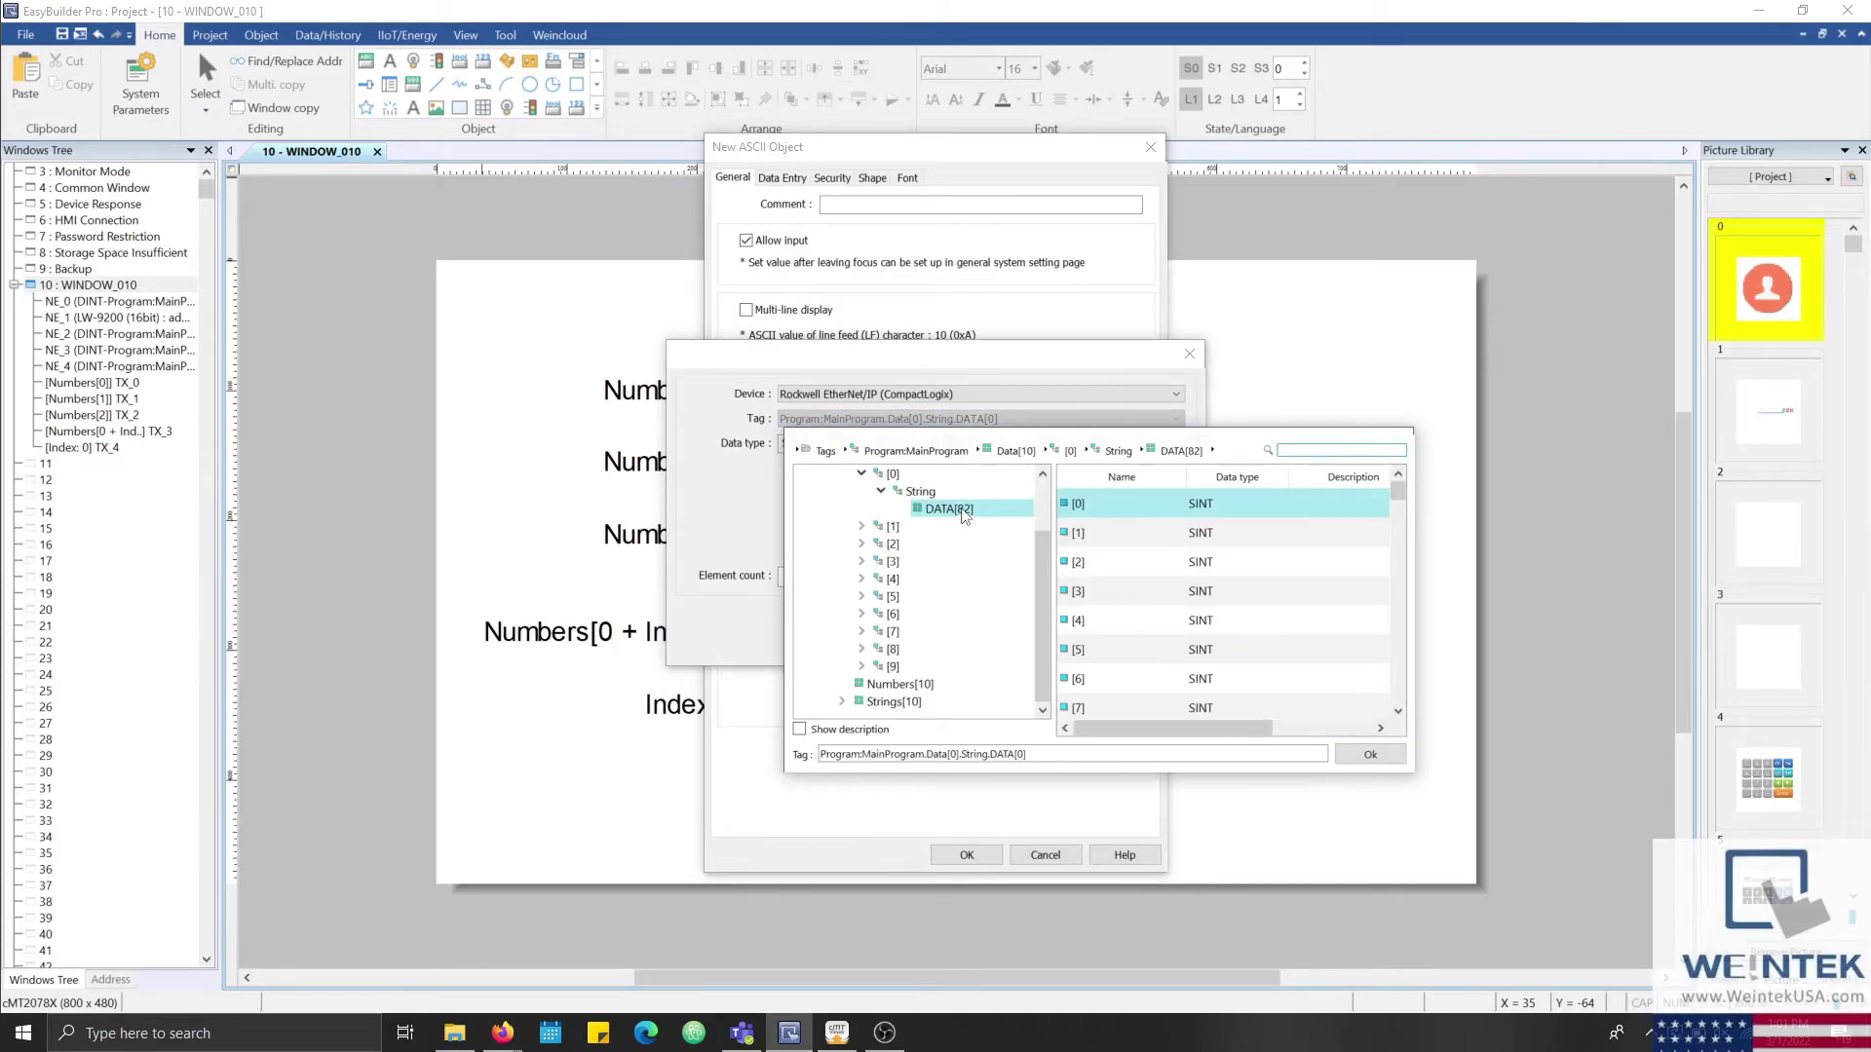
{"action": "double_click", "coordinate": [1090, 514]}
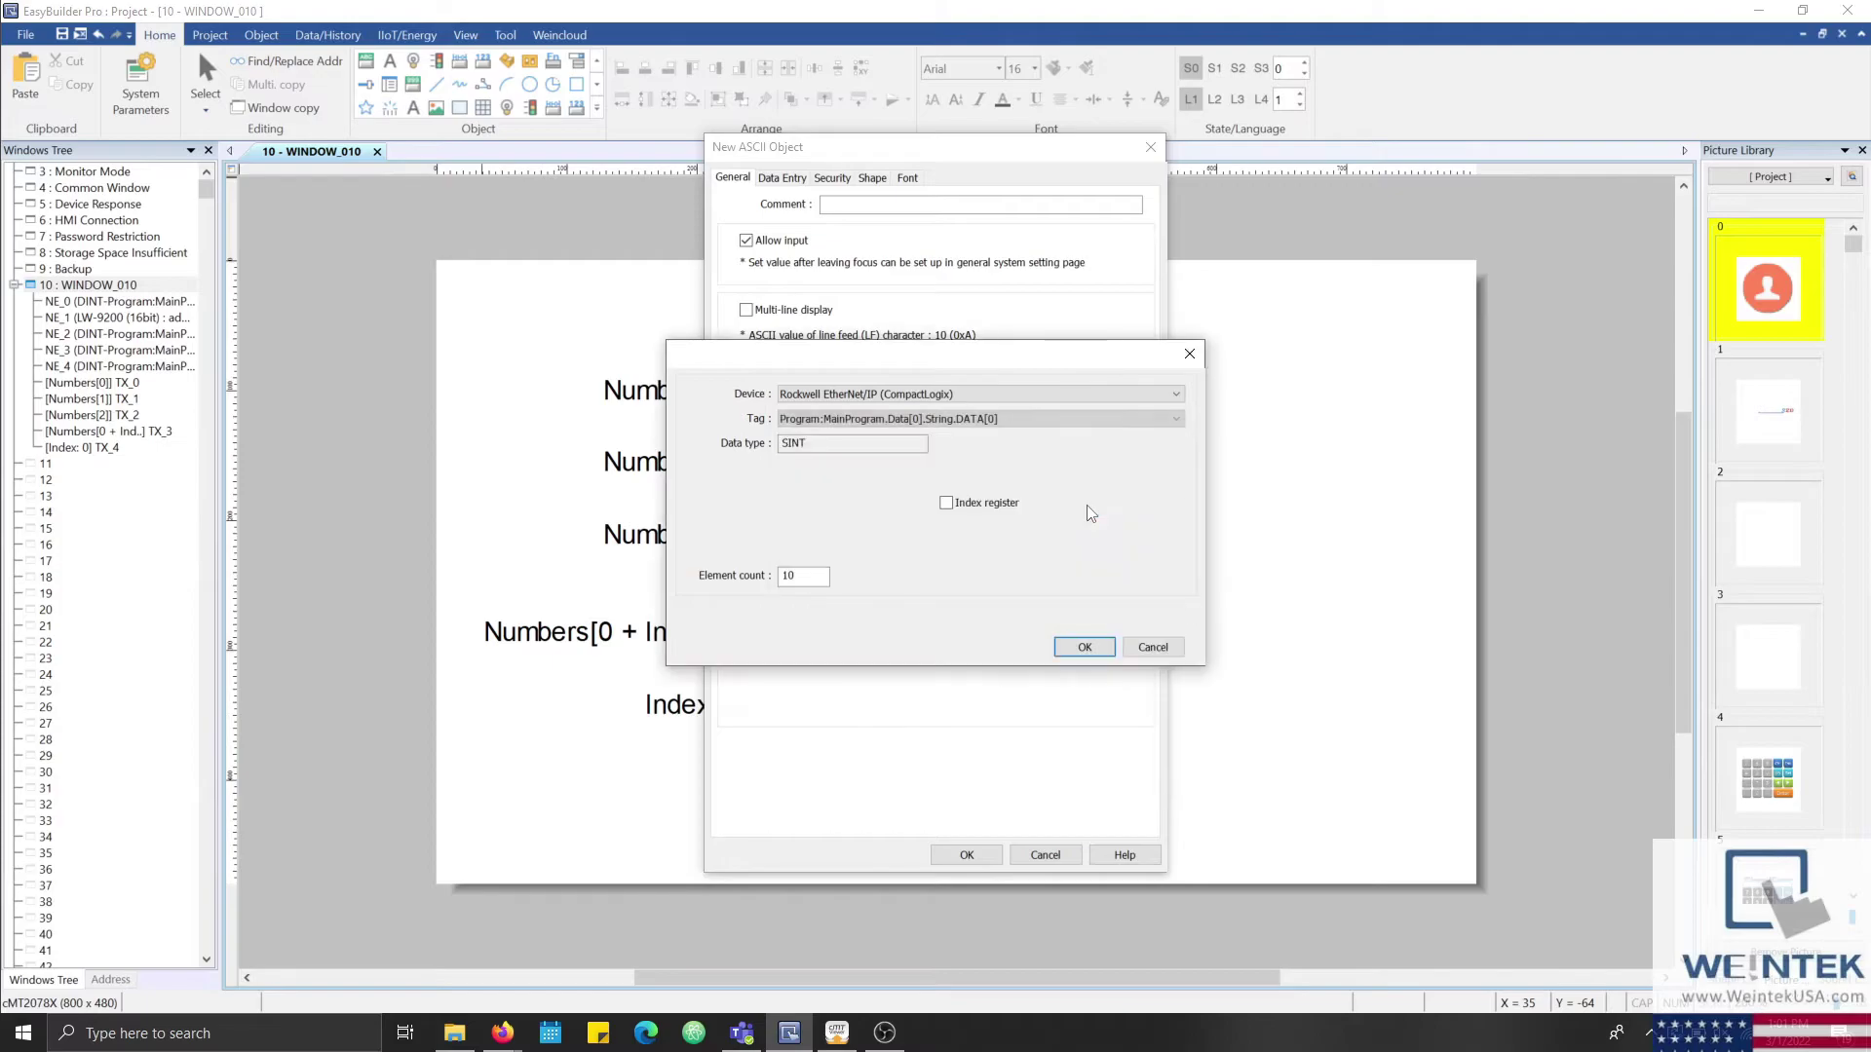
{"action": "left_click", "coordinate": [1011, 507]}
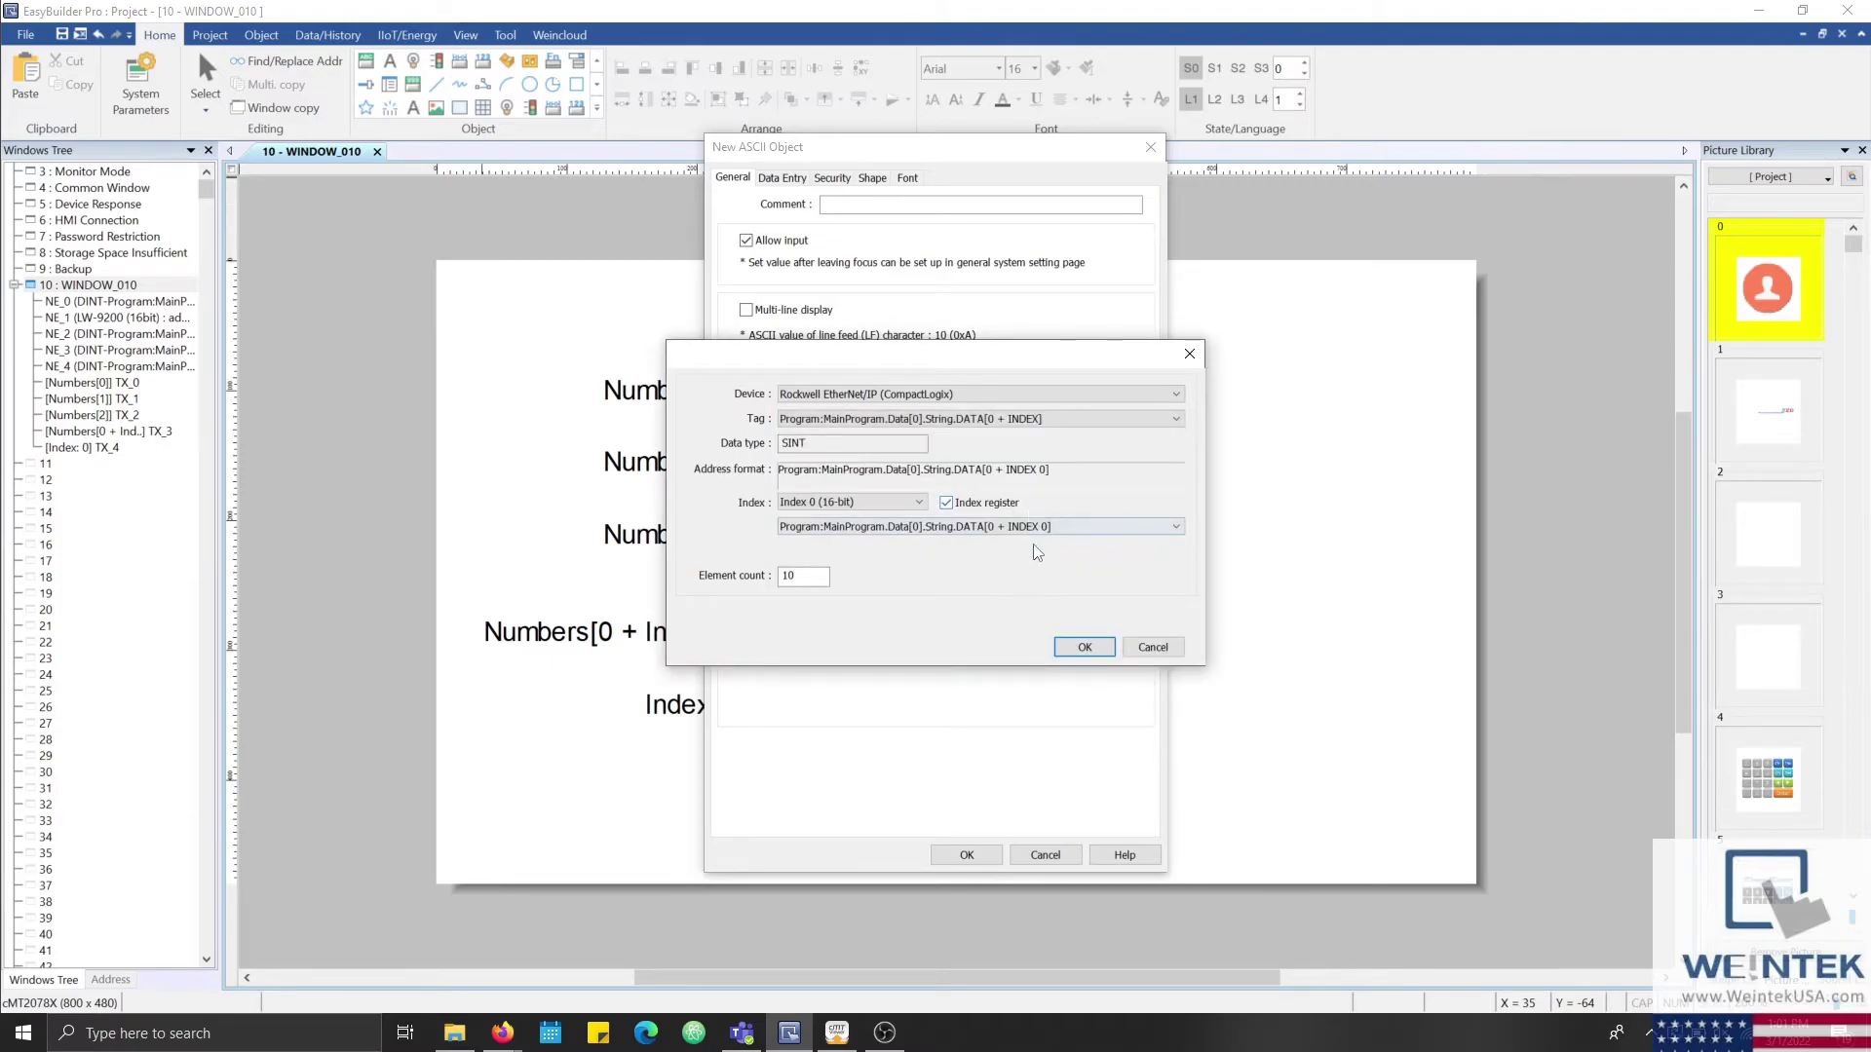
{"action": "left_click", "coordinate": [1063, 531]}
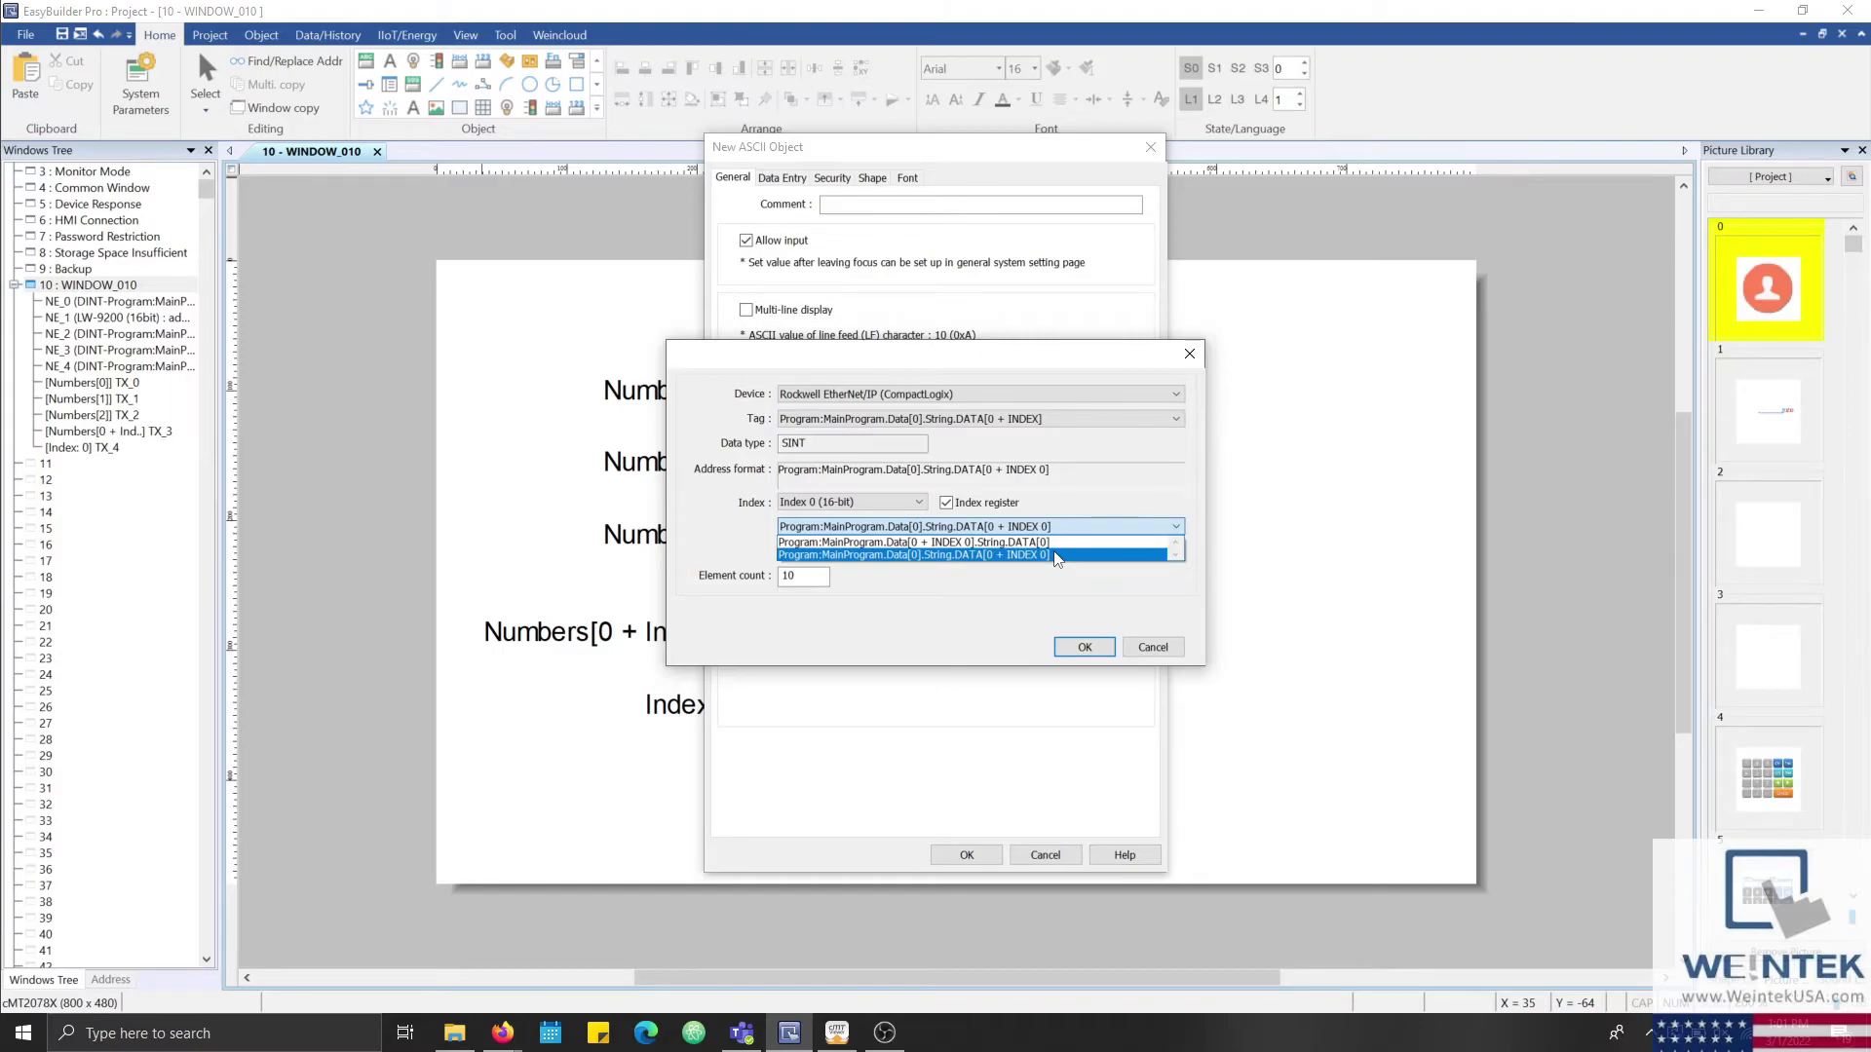
{"action": "left_click", "coordinate": [1035, 544]}
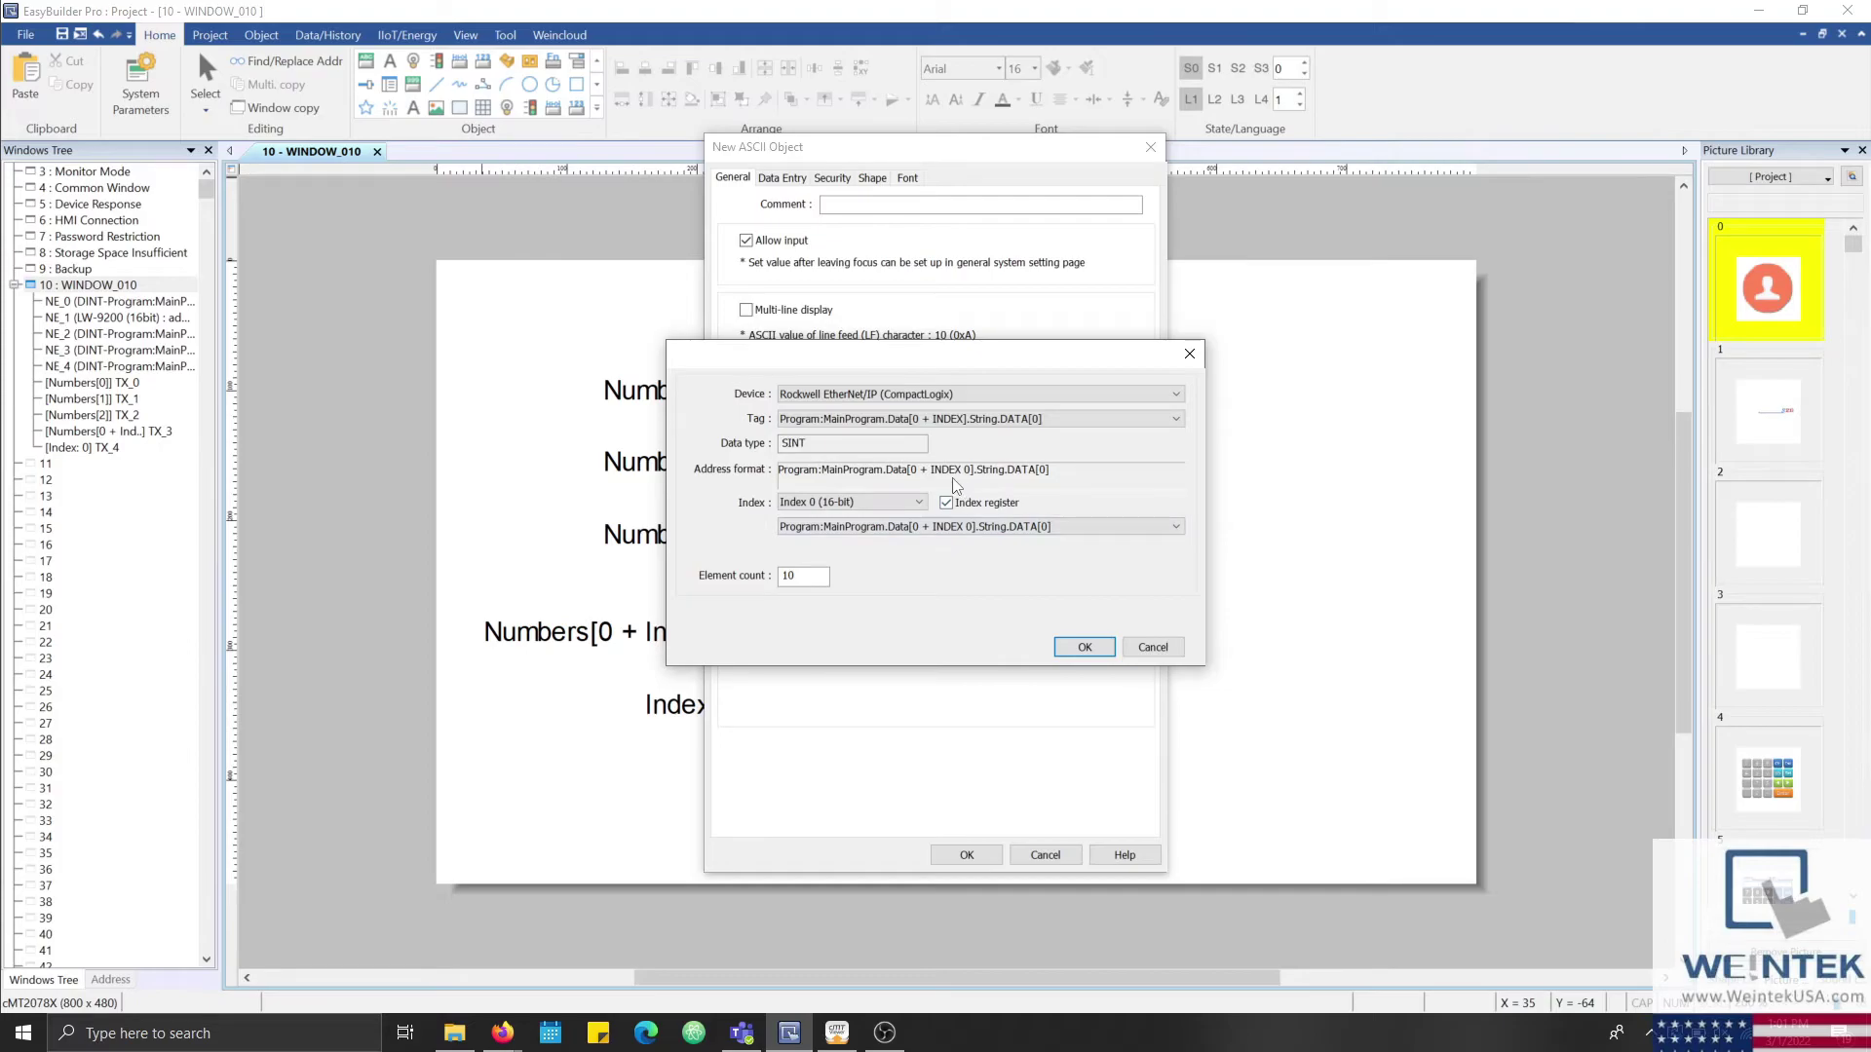
{"action": "left_click_drag", "start_coordinate": [824, 576], "coordinate": [701, 585]}
{"action": "type", "text": "5"}
{"action": "left_click", "coordinate": [1082, 646]}
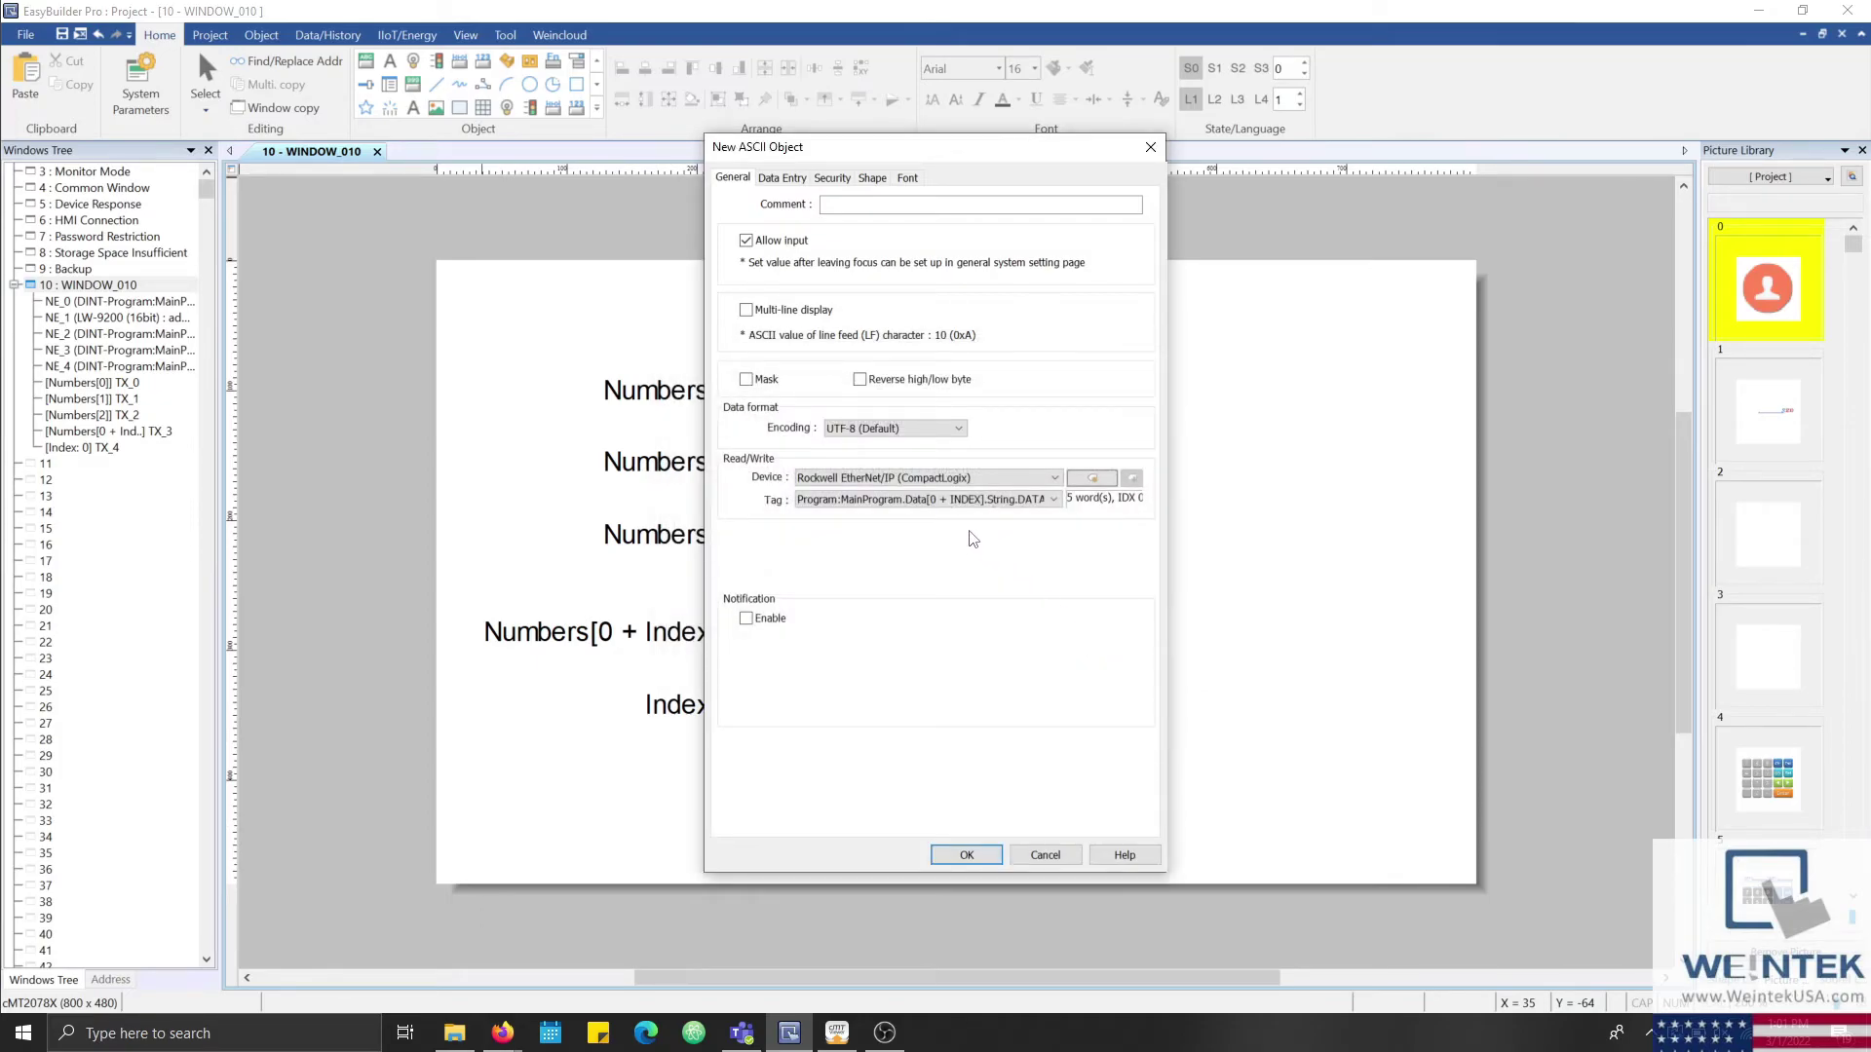
Set the ASCII object's encoding to Unicode and confirm it.
{"action": "left_click", "coordinate": [897, 434]}
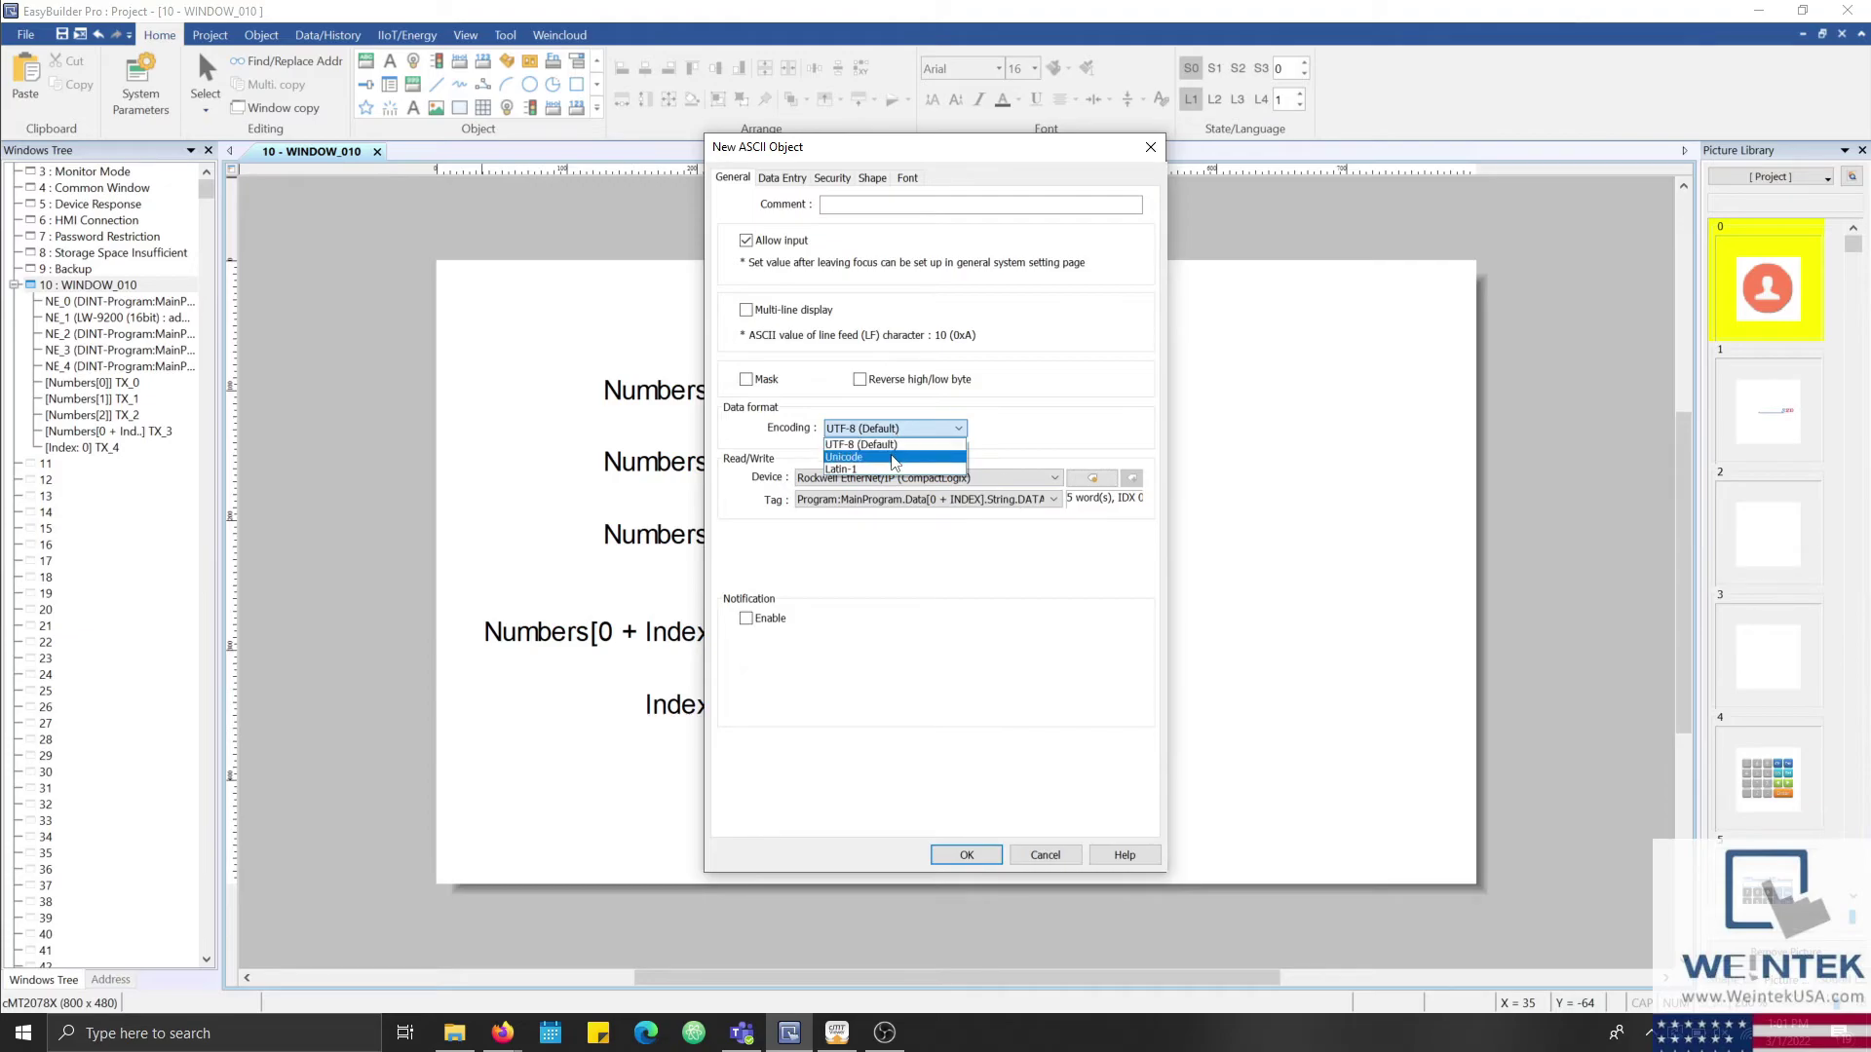
{"action": "left_click", "coordinate": [895, 460]}
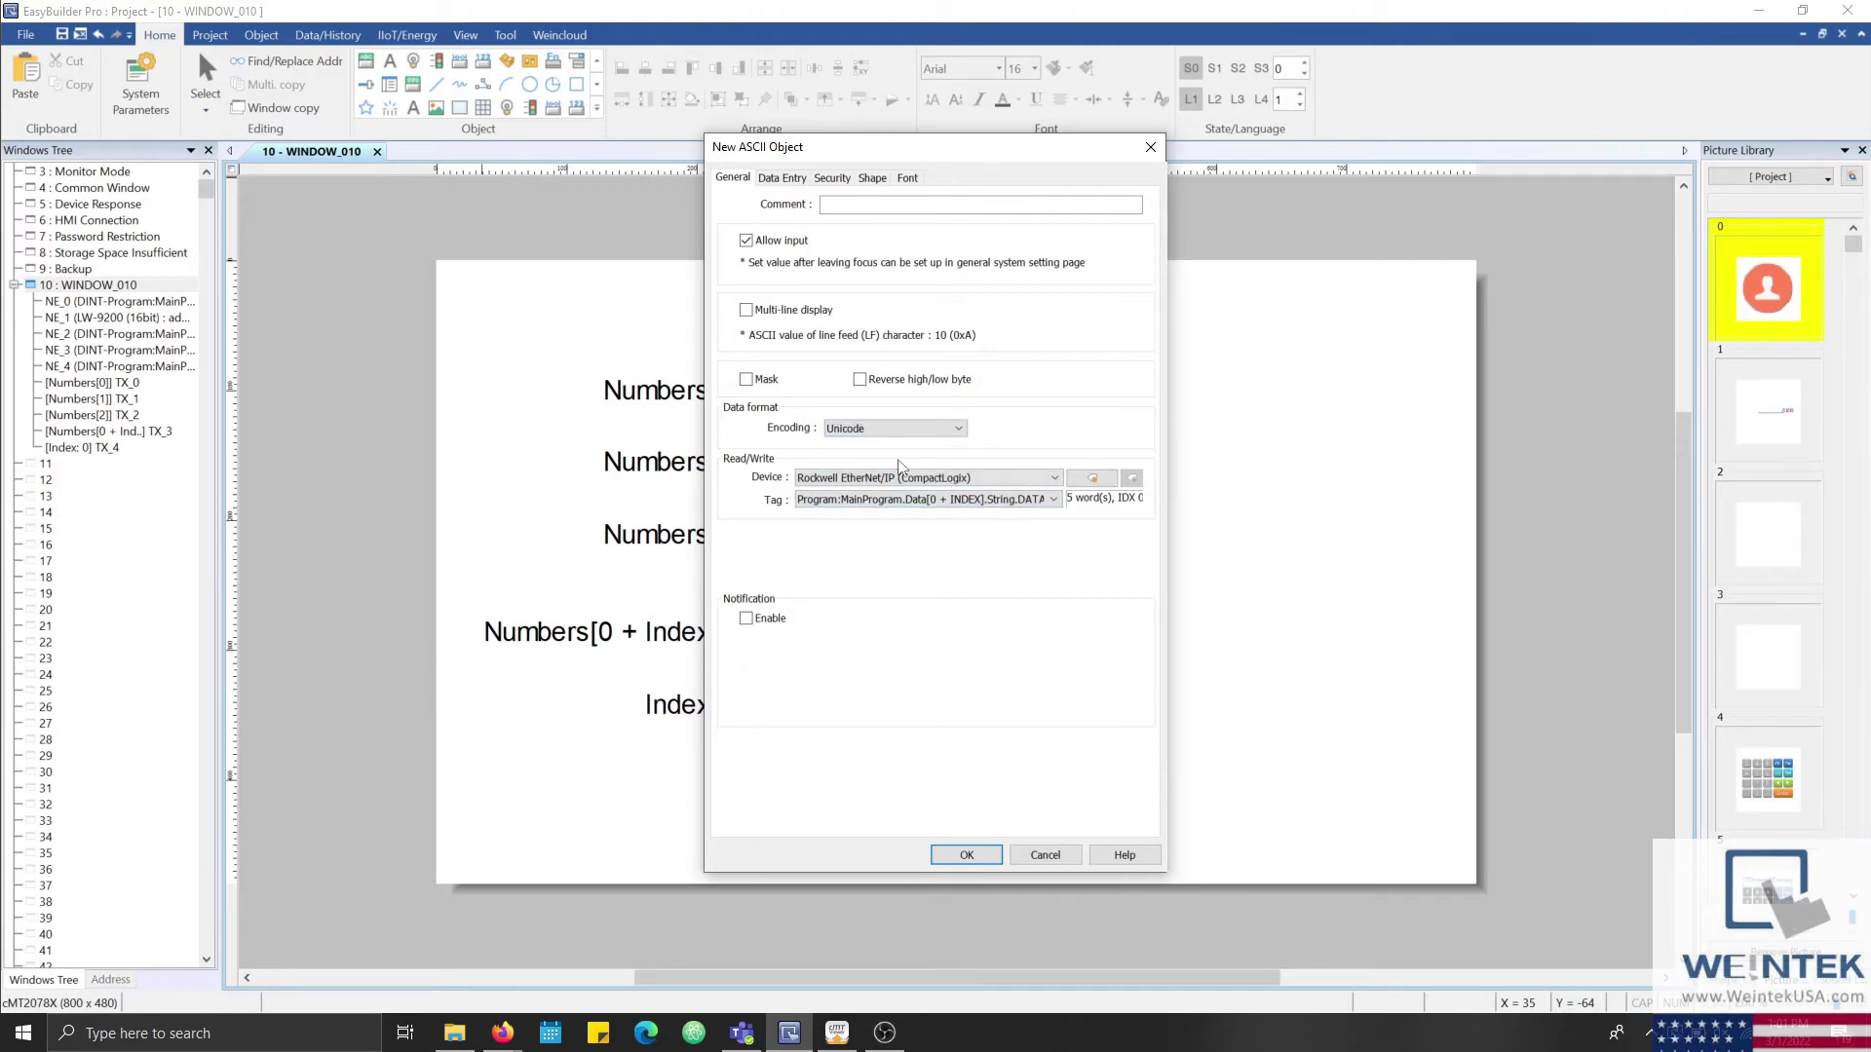
{"action": "left_click", "coordinate": [966, 855]}
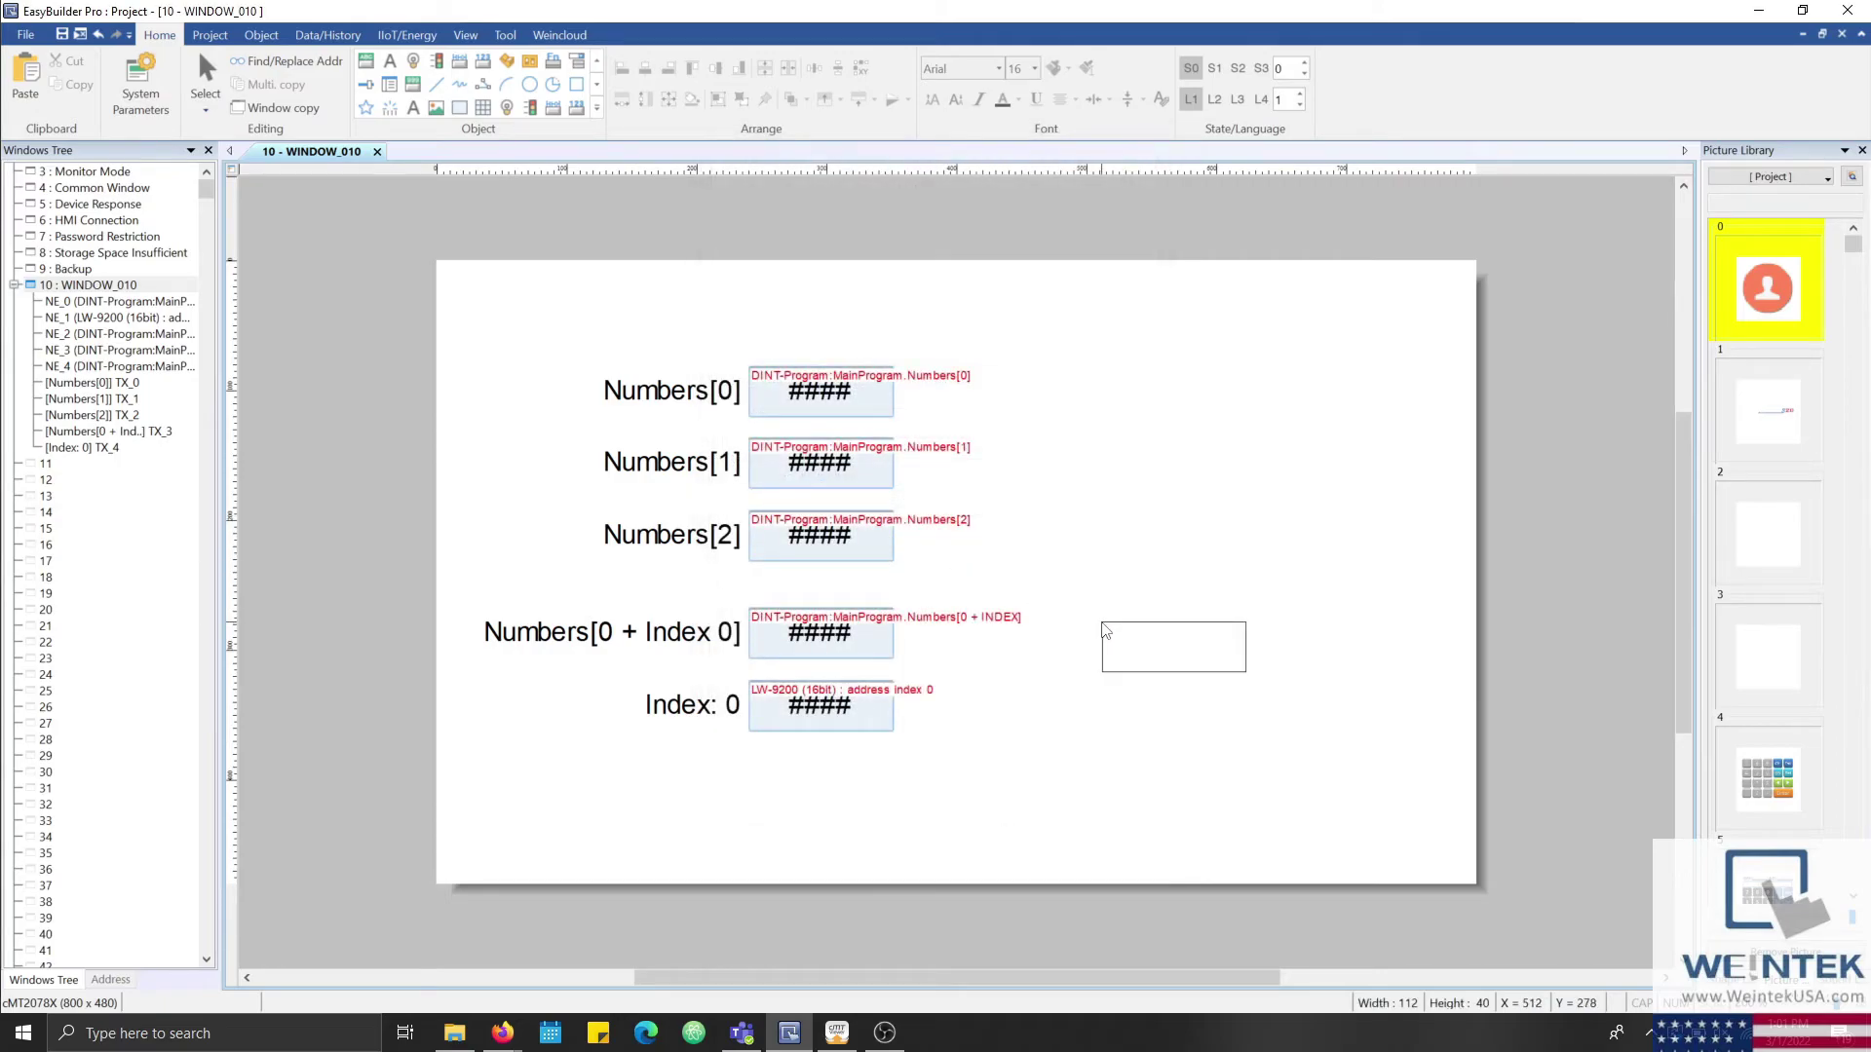
Place the ASCII object right of Numbers[0 + Index 0] and nudge it slightly up.
{"action": "left_click", "coordinate": [1102, 629]}
{"action": "left_click_drag", "start_coordinate": [1134, 632], "coordinate": [1135, 624]}
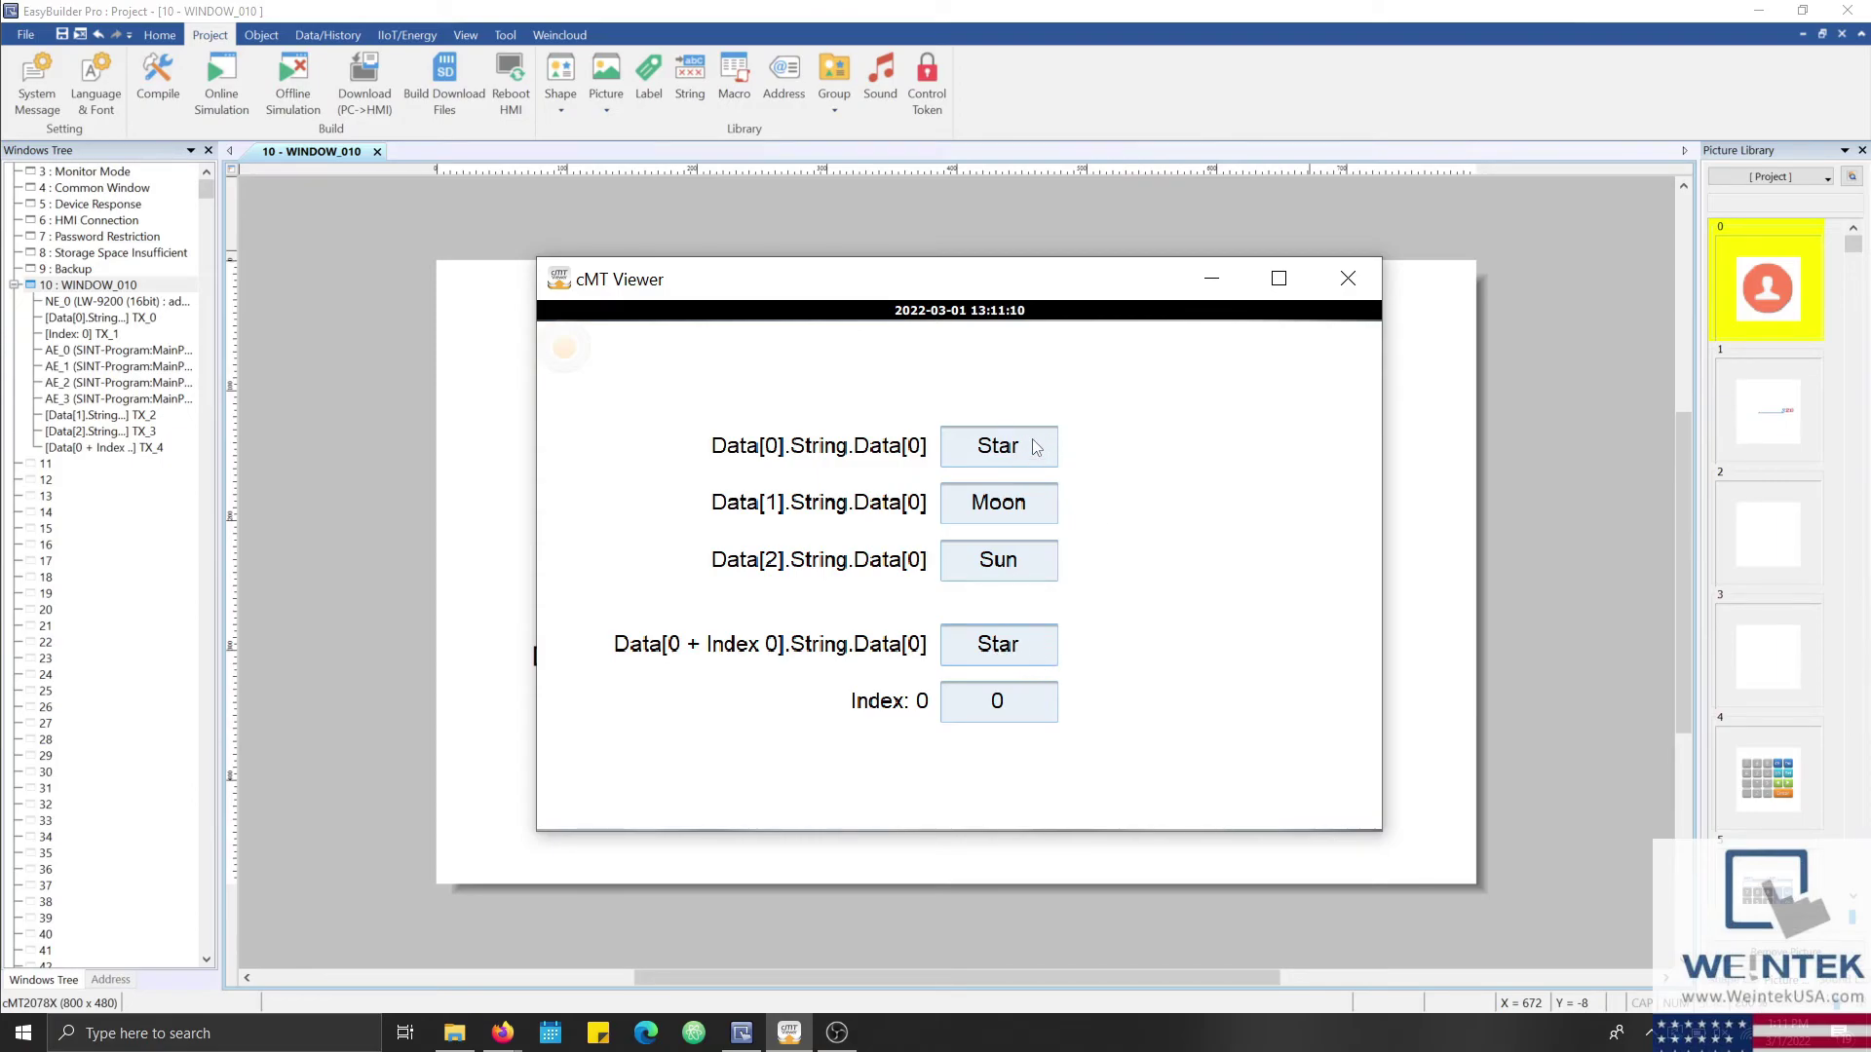
In cMT Viewer, change the Index value to 1 and then to 2.
{"action": "left_click", "coordinate": [1018, 706]}
{"action": "type", "text": "1"}
{"action": "key", "text": "Return"}
{"action": "left_click", "coordinate": [1018, 707]}
{"action": "type", "text": "2"}
{"action": "key", "text": "Return"}
Enter Earth in the indexed string field, overwriting Sun in Data[2].
{"action": "left_click", "coordinate": [1019, 656]}
{"action": "type", "text": "Earth"}
{"action": "key", "text": "Return"}
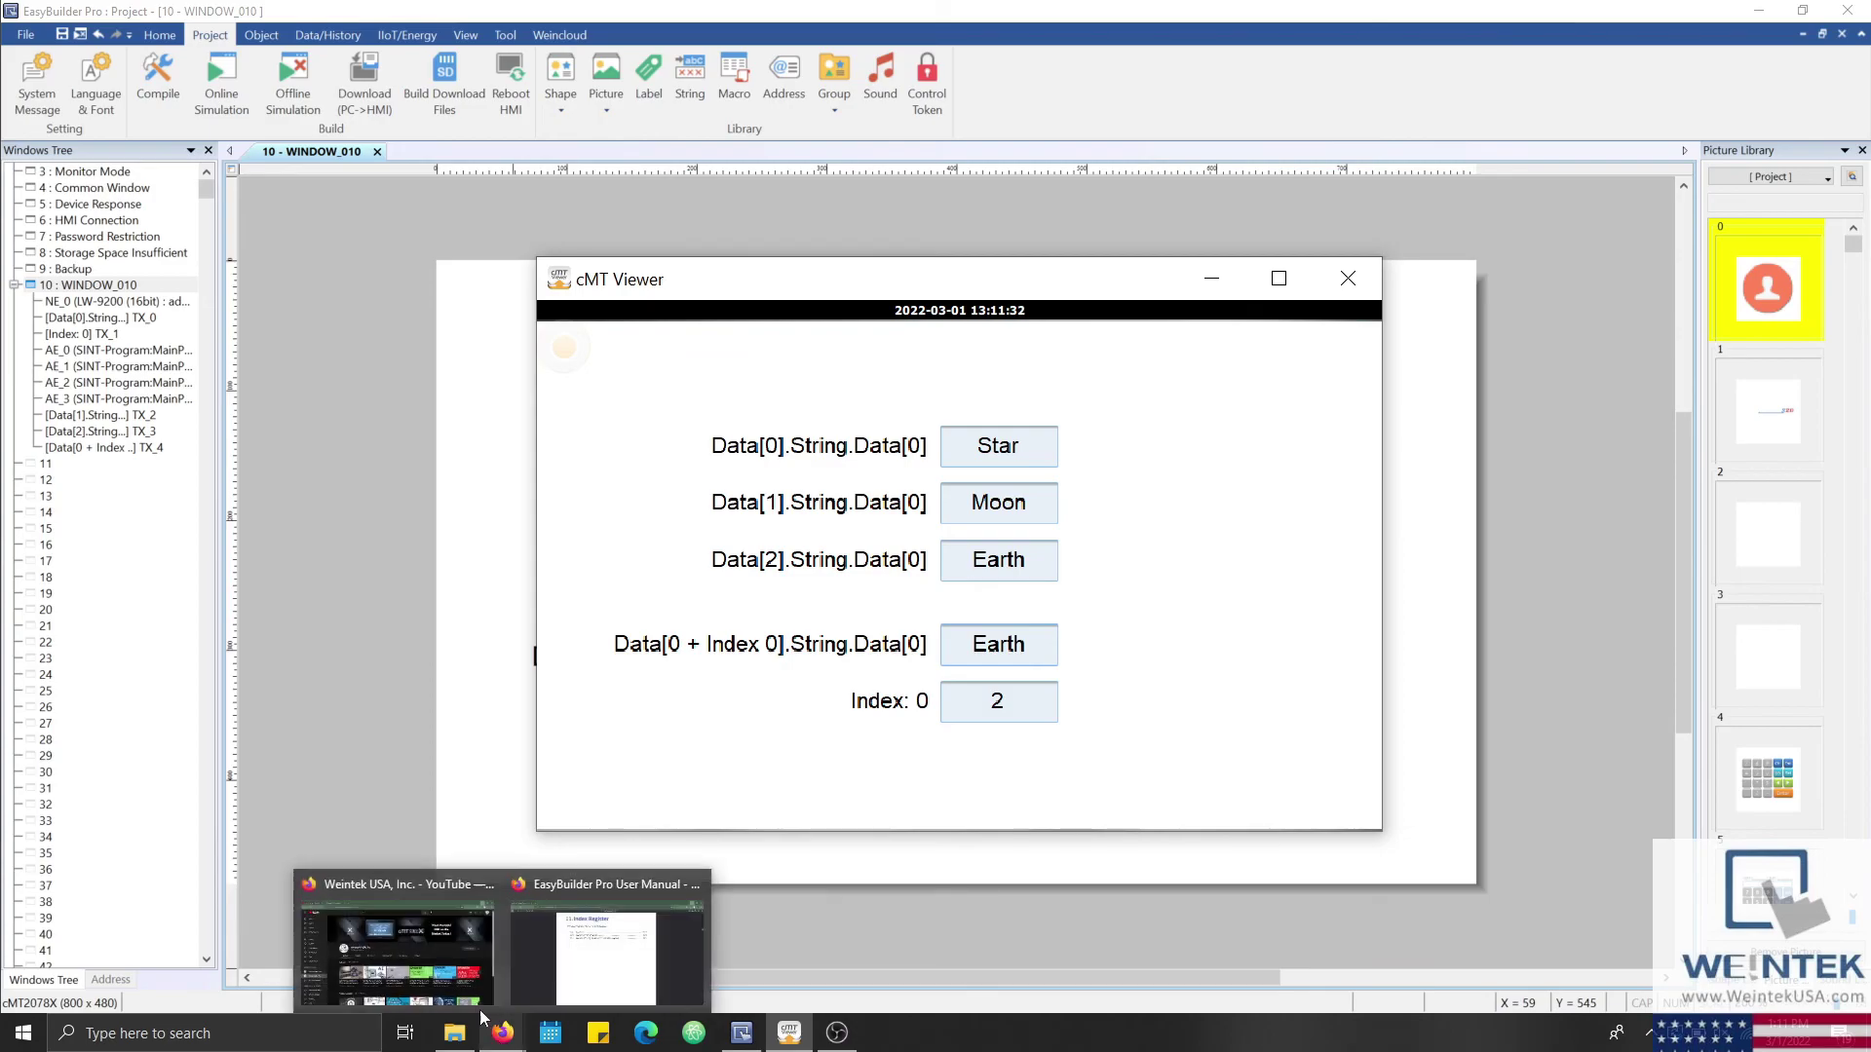
Bring Firefox forward on the Welcome to Weintek.com tab and scroll to the EasyBuilder Pro download list.
{"action": "left_click", "coordinate": [475, 988]}
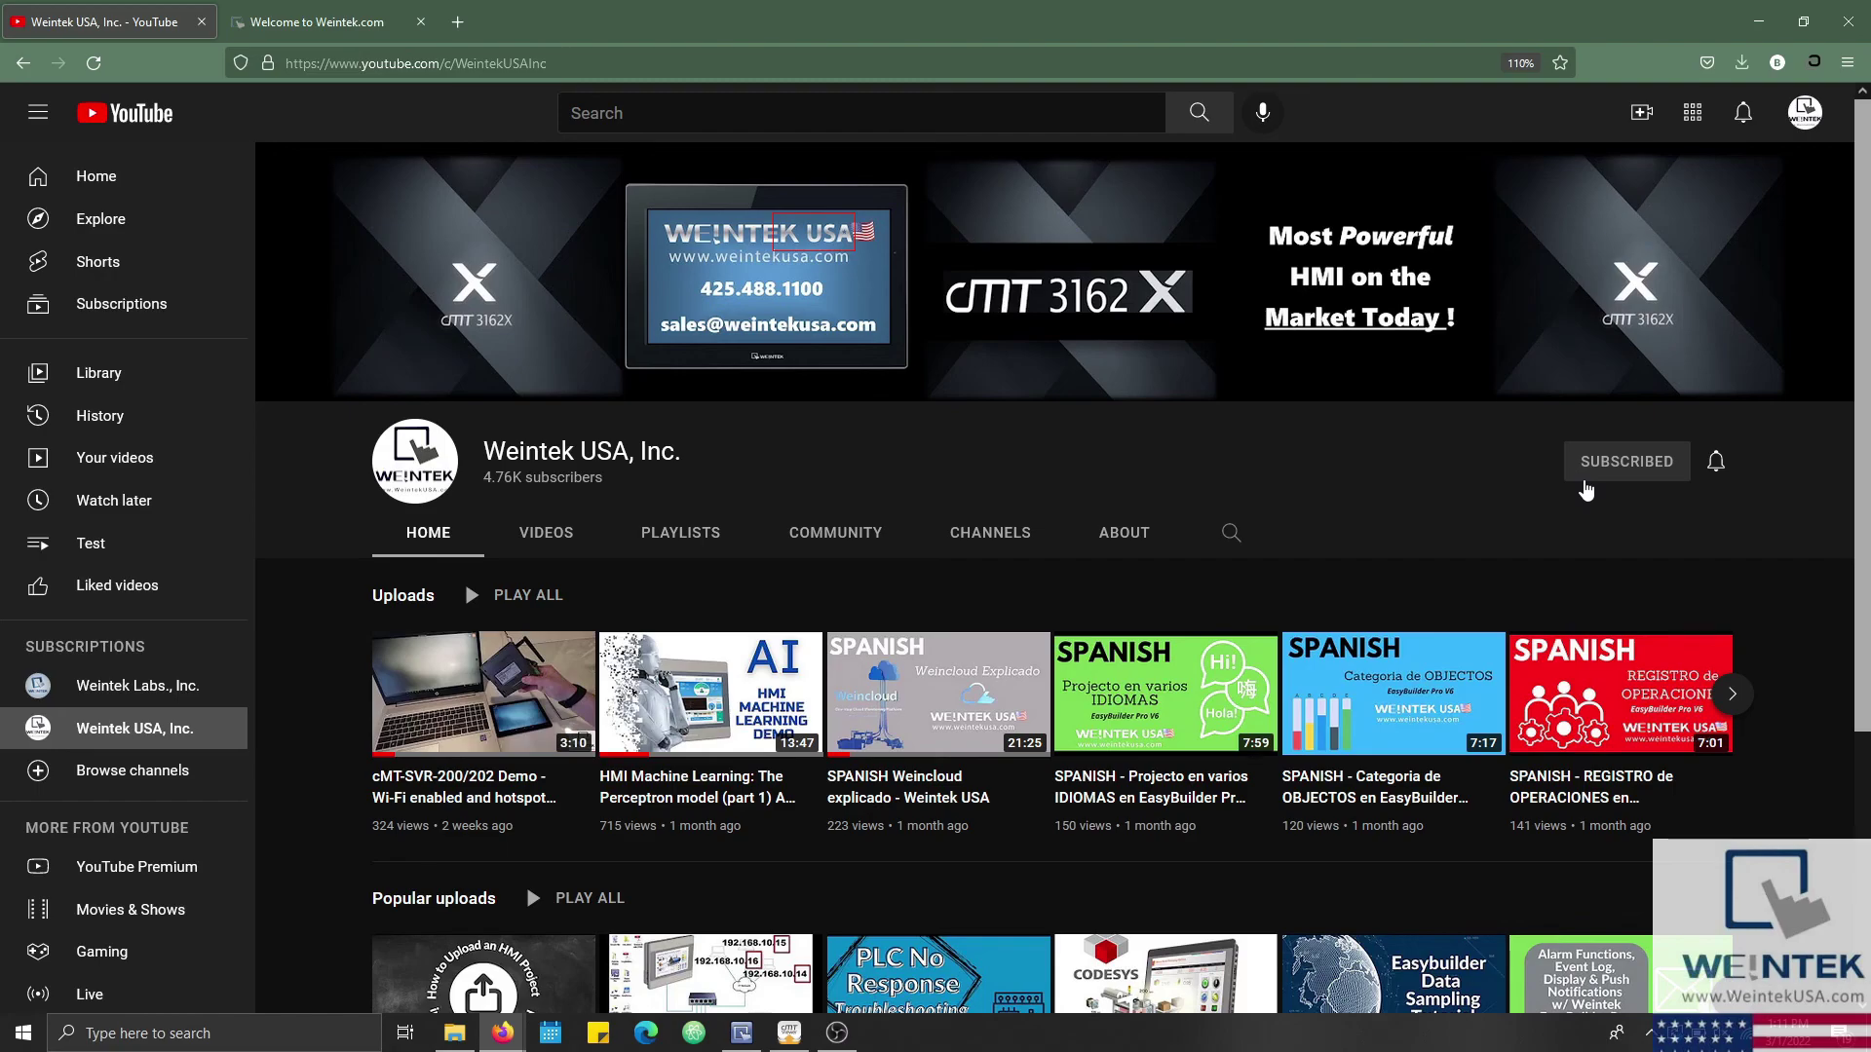
{"action": "left_click", "coordinate": [385, 14]}
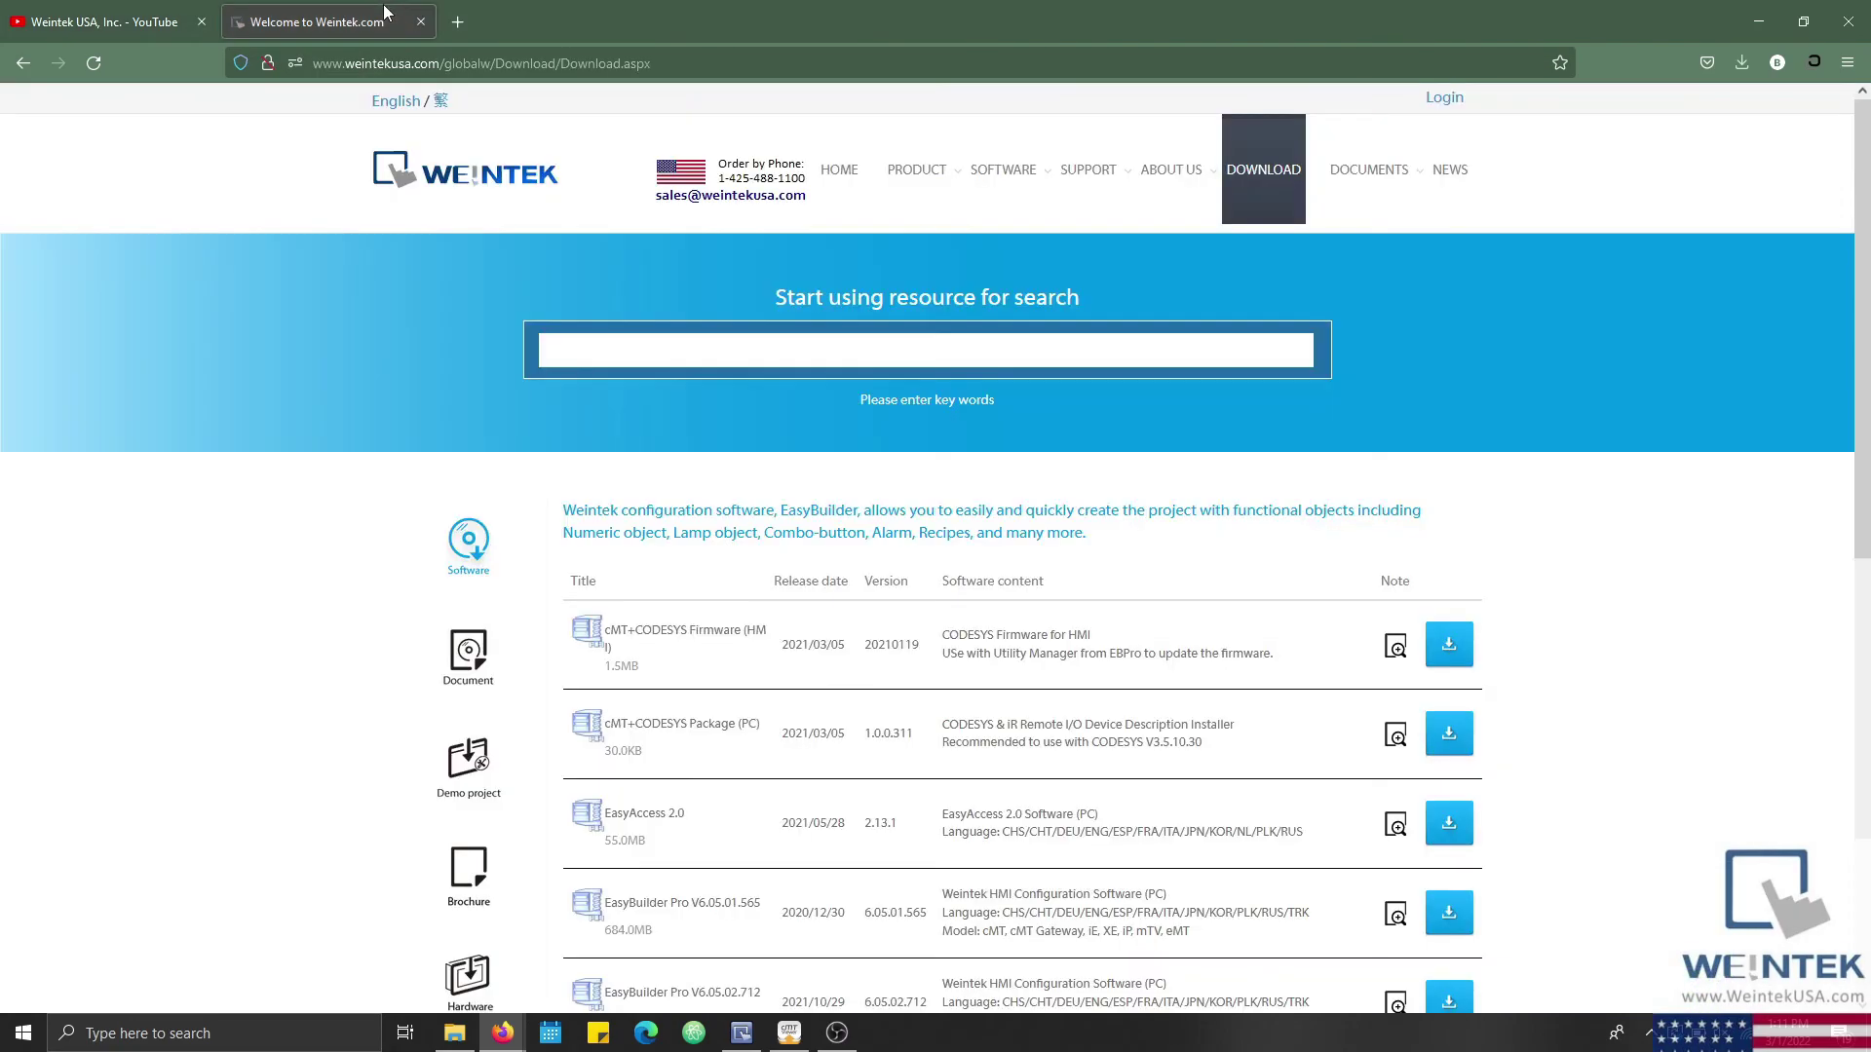
{"action": "scroll", "coordinate": [358, 430], "scroll_direction": "down", "scroll_amount": 2}
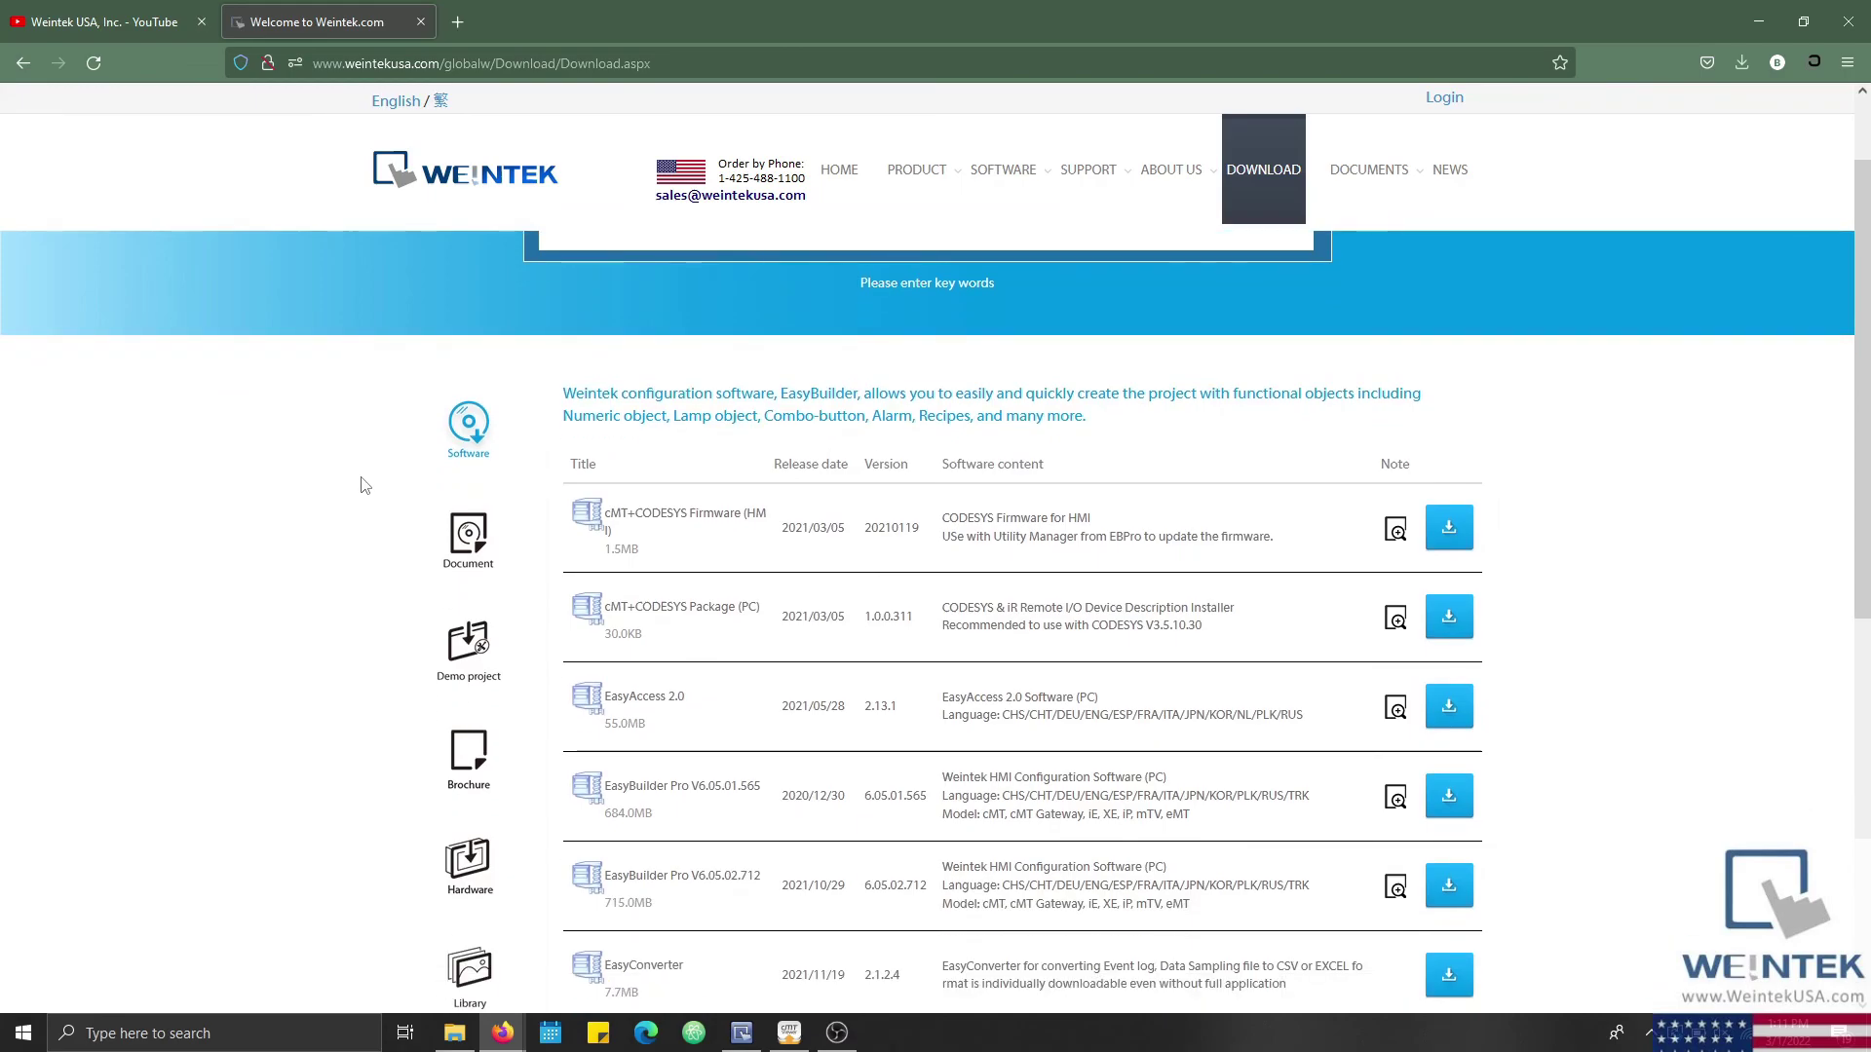